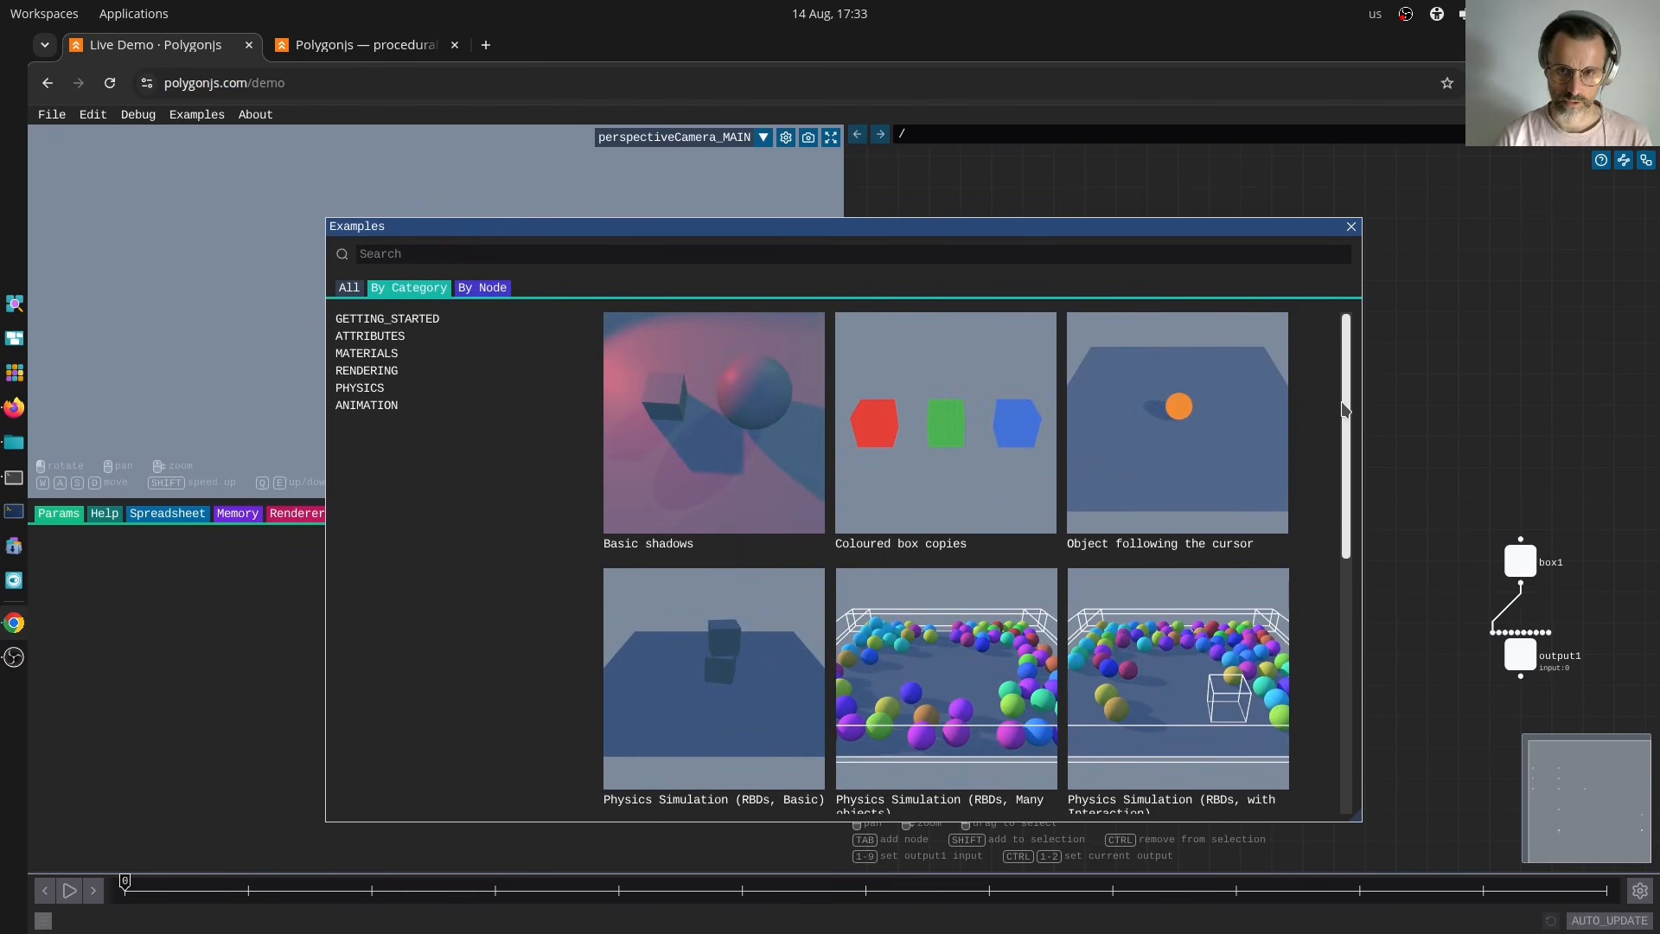
Look through the thumbnails in the built-in Examples window.
{"action": "left_click_drag", "start_coordinate": [1345, 409], "coordinate": [1338, 471]}
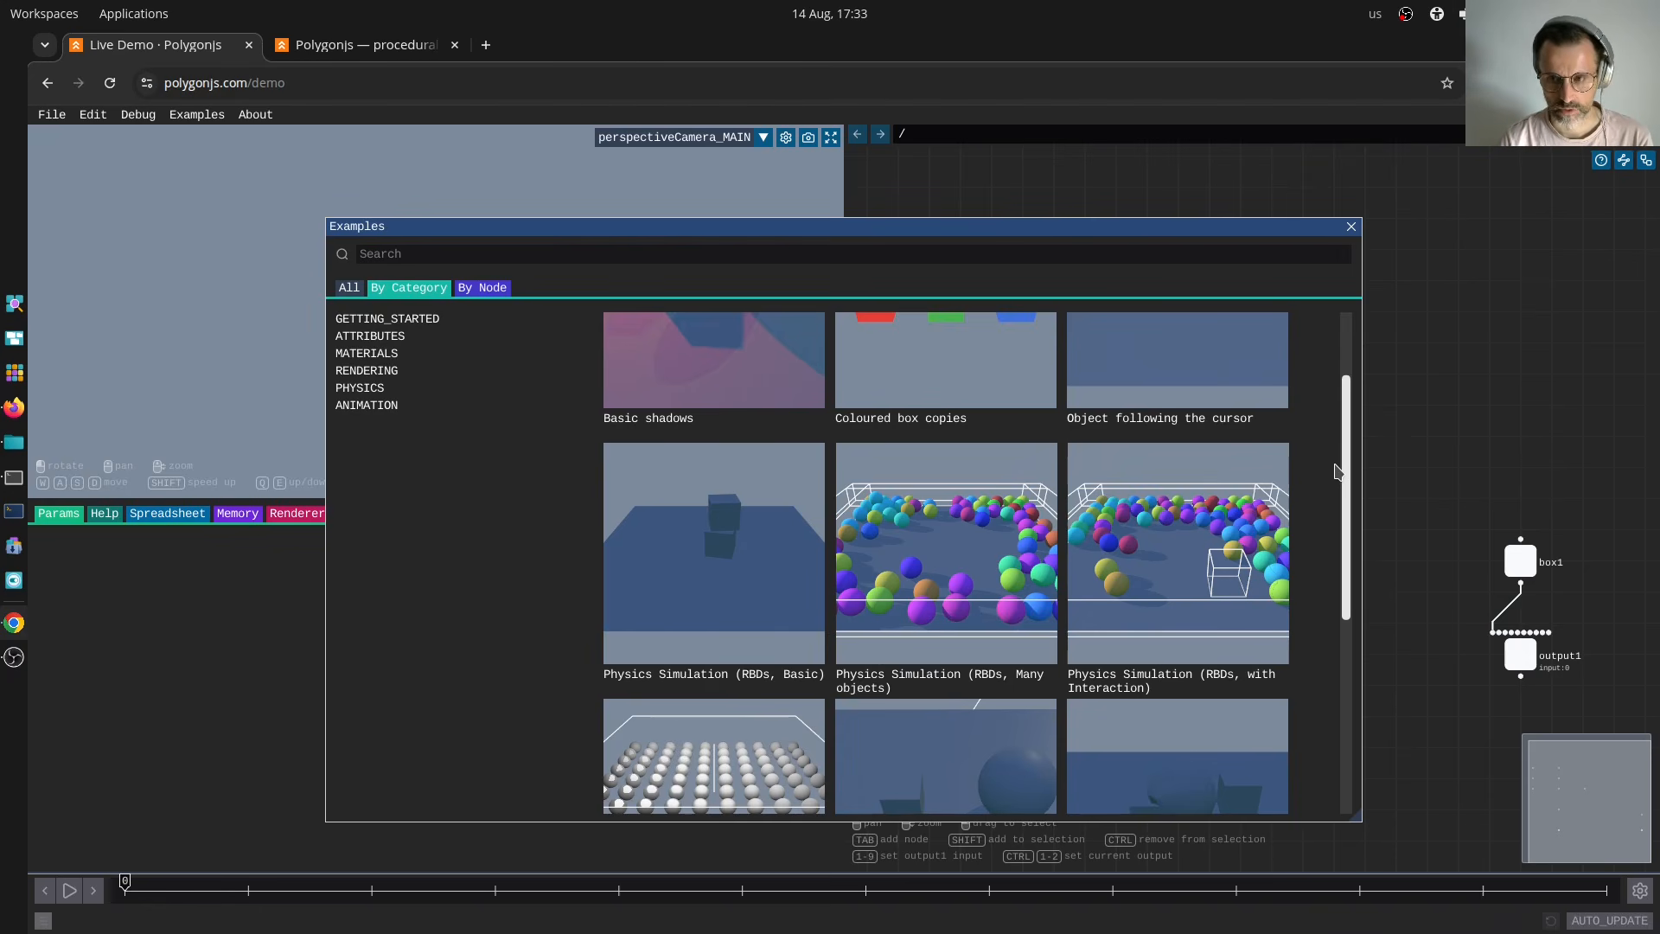
{"action": "left_click_drag", "start_coordinate": [1334, 464], "coordinate": [1337, 412]}
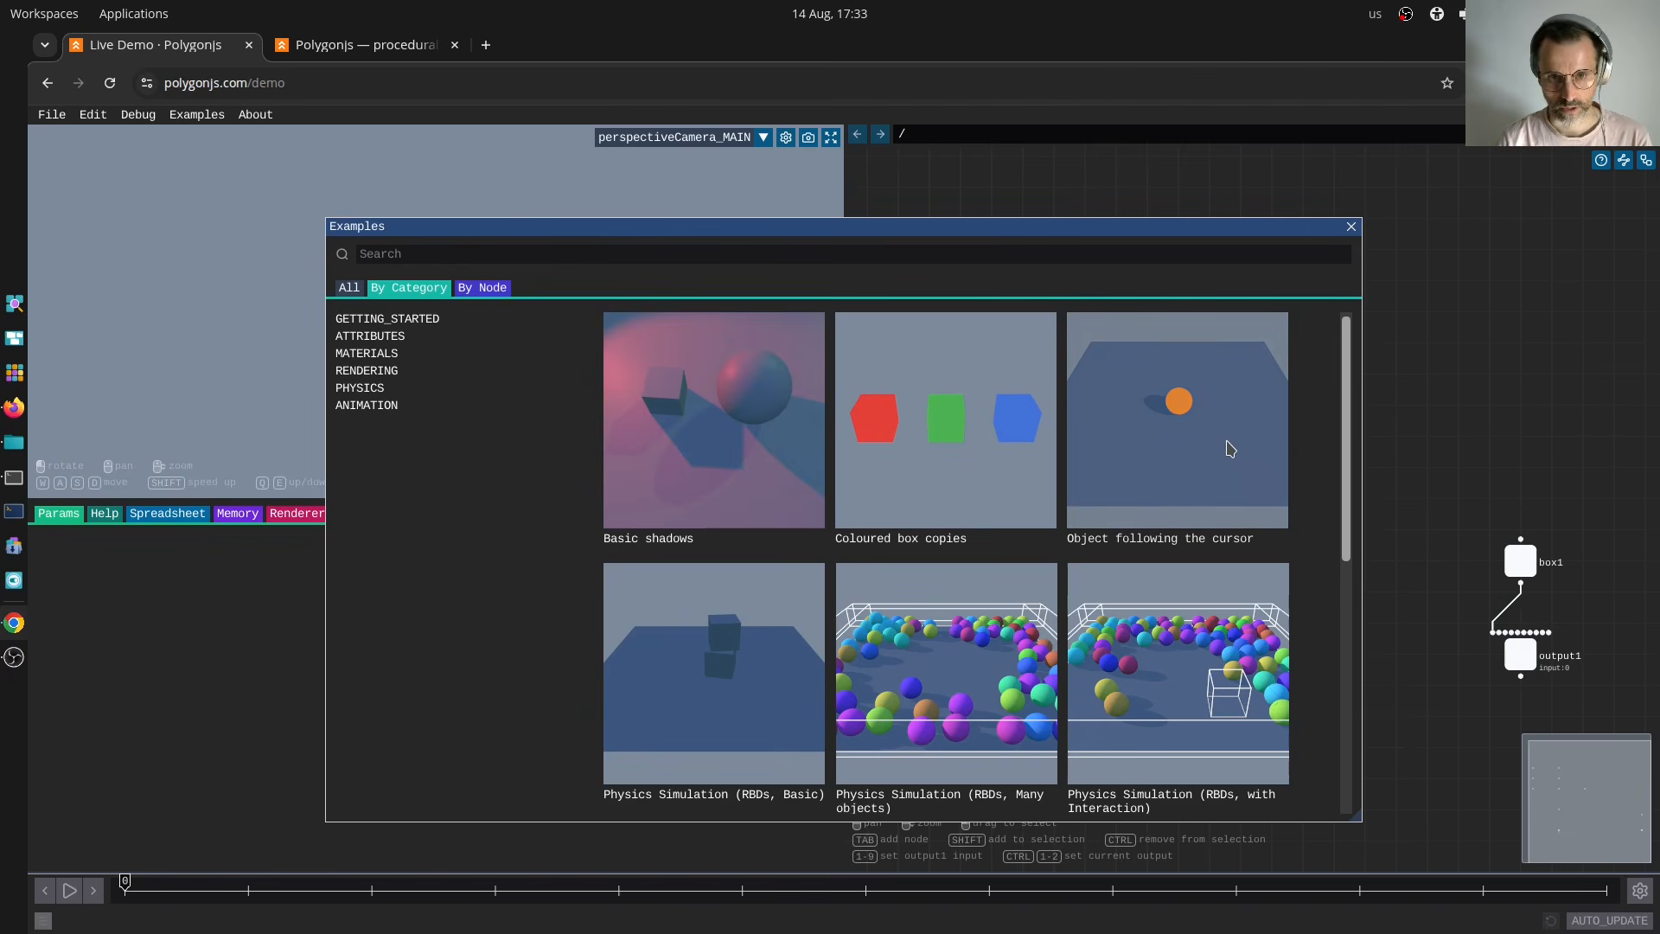
{"action": "mouse_move", "coordinate": [1340, 455]}
{"action": "left_mouse_down"}
{"action": "mouse_move", "coordinate": [1345, 661]}
{"action": "mouse_move", "coordinate": [1344, 455]}
{"action": "left_mouse_up"}
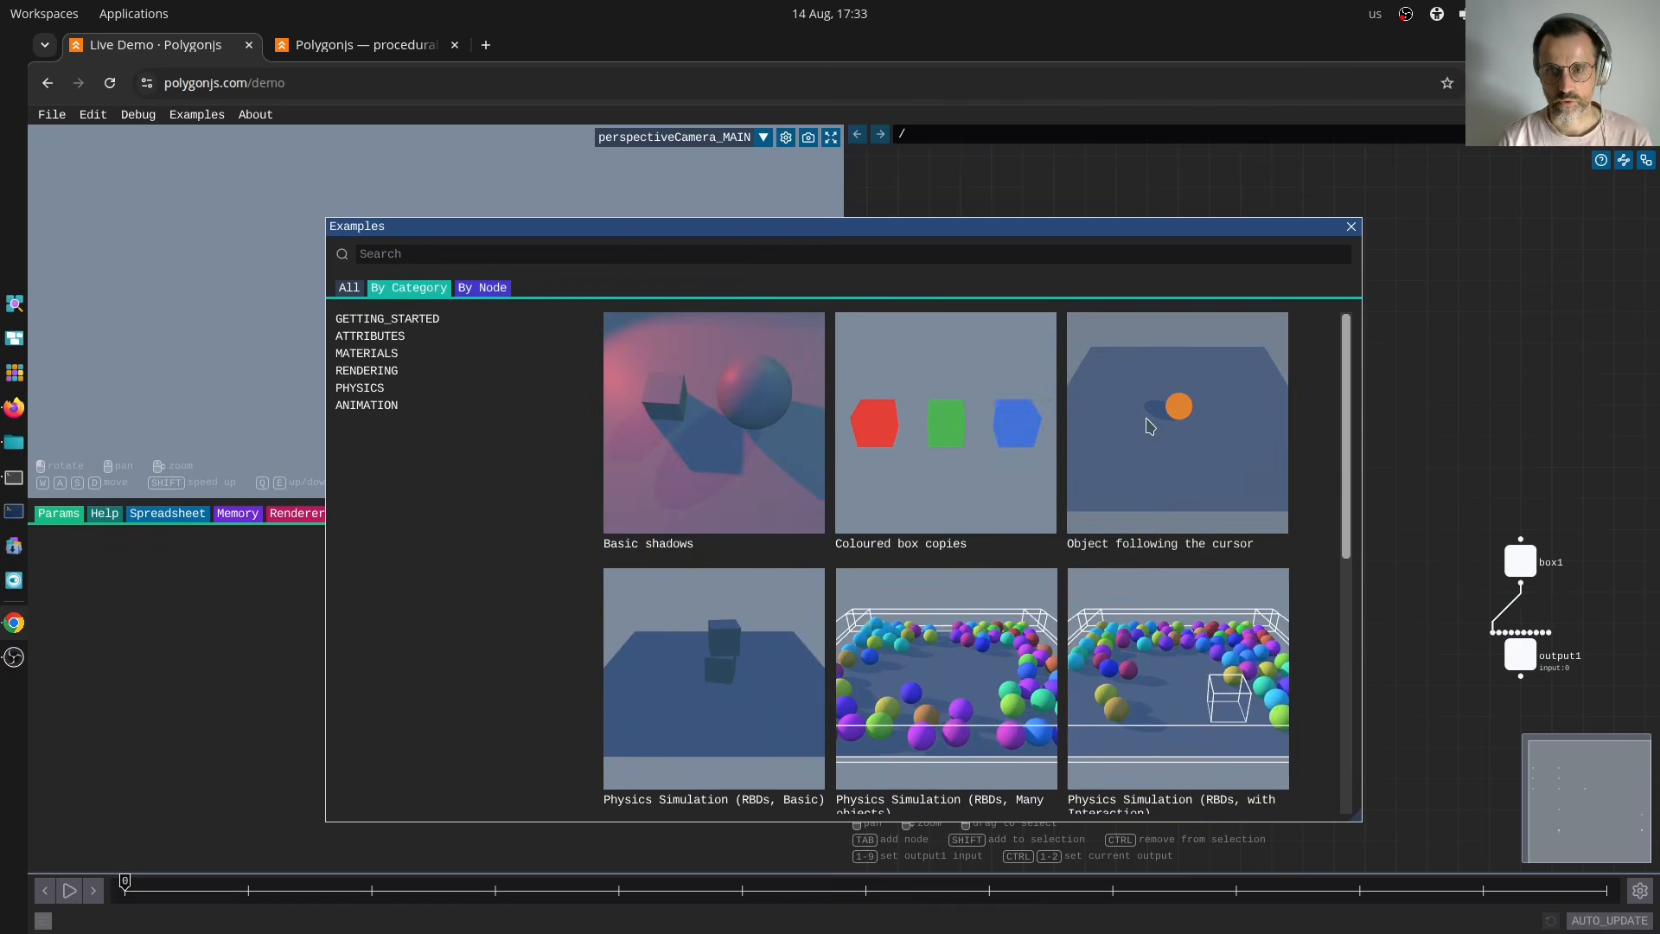
On the Polygonjs website, find the examples list through the documentation and open the Coloured box copies example.
{"action": "left_click", "coordinate": [346, 45]}
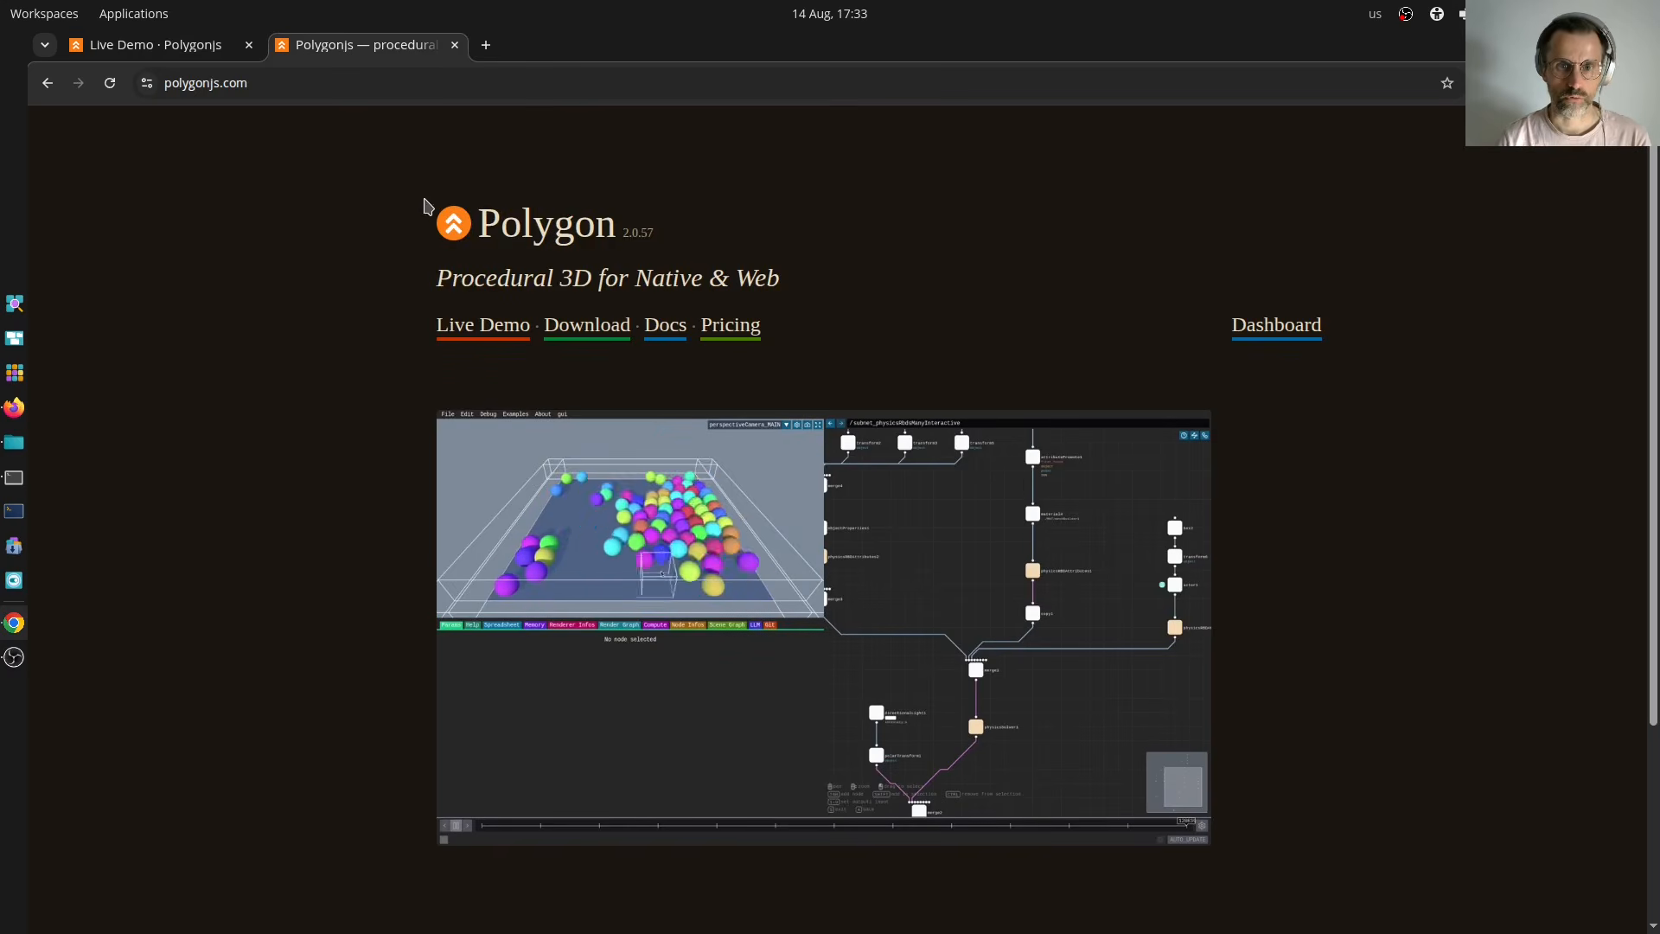
{"action": "left_click", "coordinate": [663, 328]}
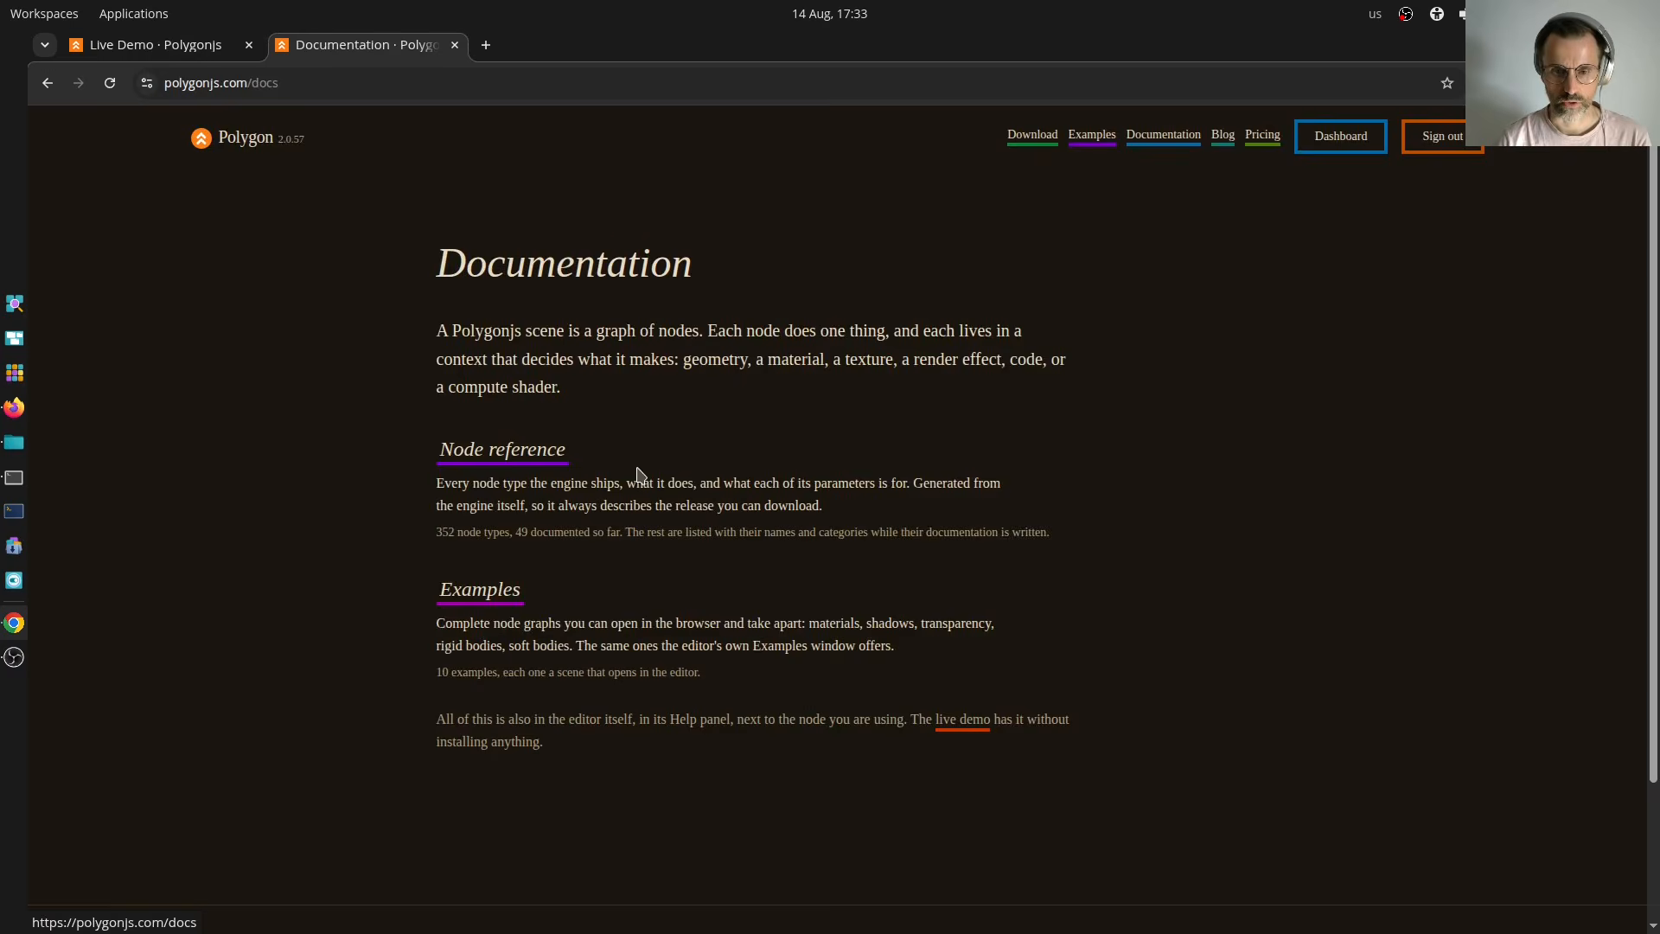
{"action": "left_click", "coordinate": [480, 588]}
{"action": "scroll", "coordinate": [286, 611], "scroll_direction": "down", "scroll_amount": 7}
{"action": "scroll", "coordinate": [297, 619], "scroll_direction": "up", "scroll_amount": 4}
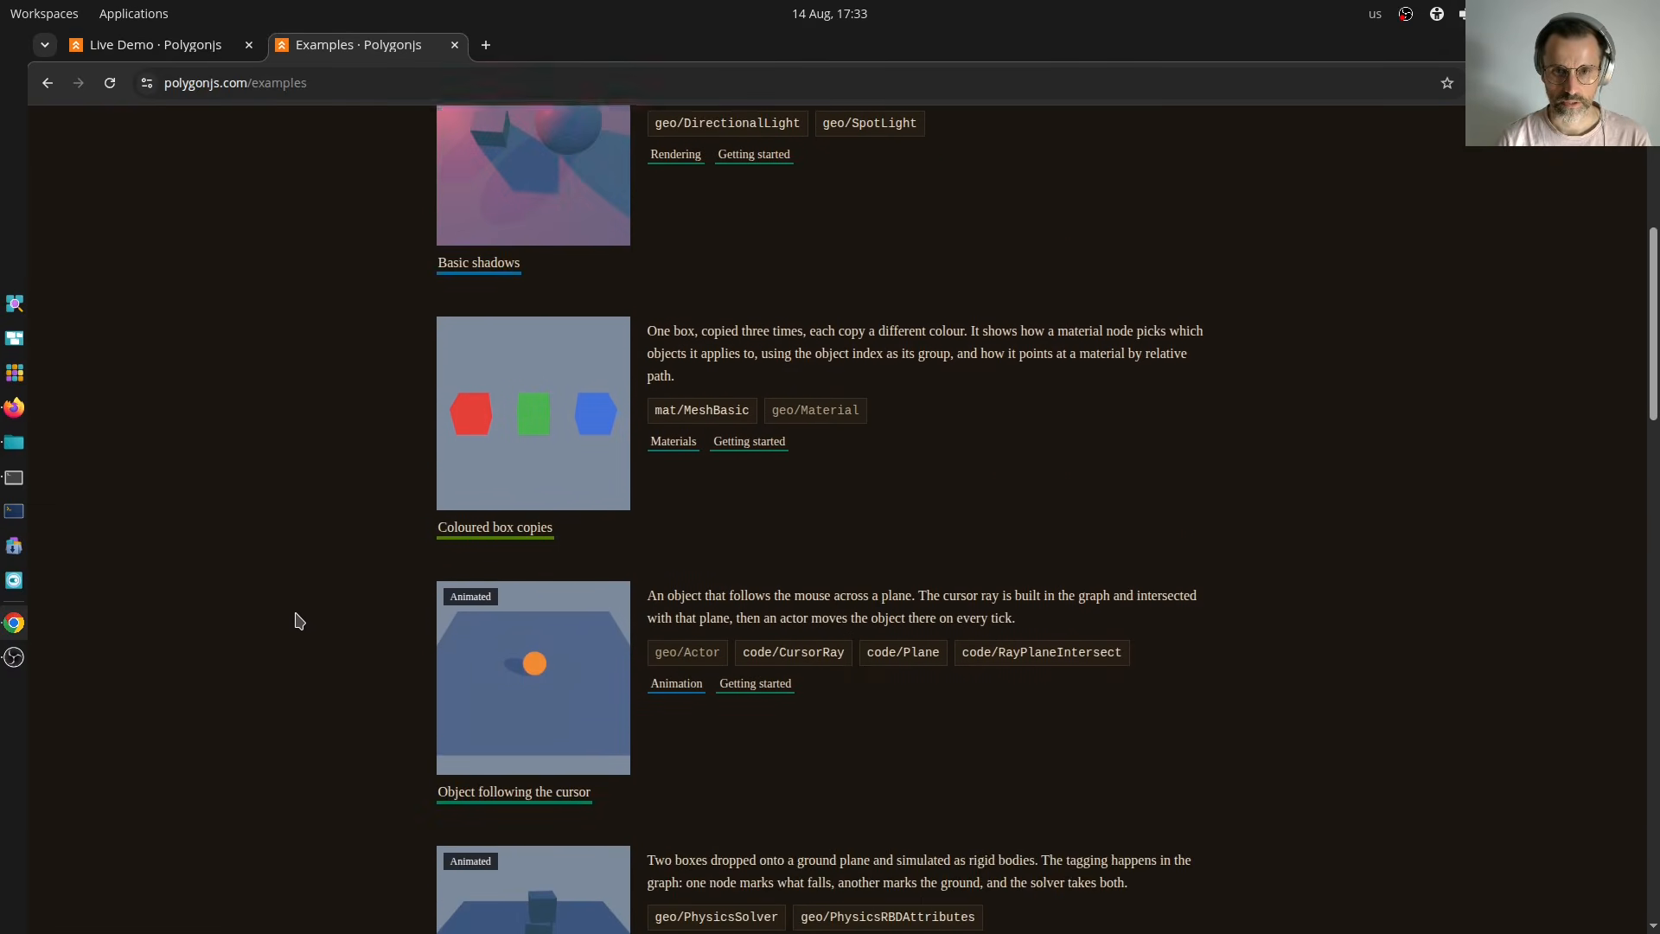
{"action": "left_click", "coordinate": [614, 590]}
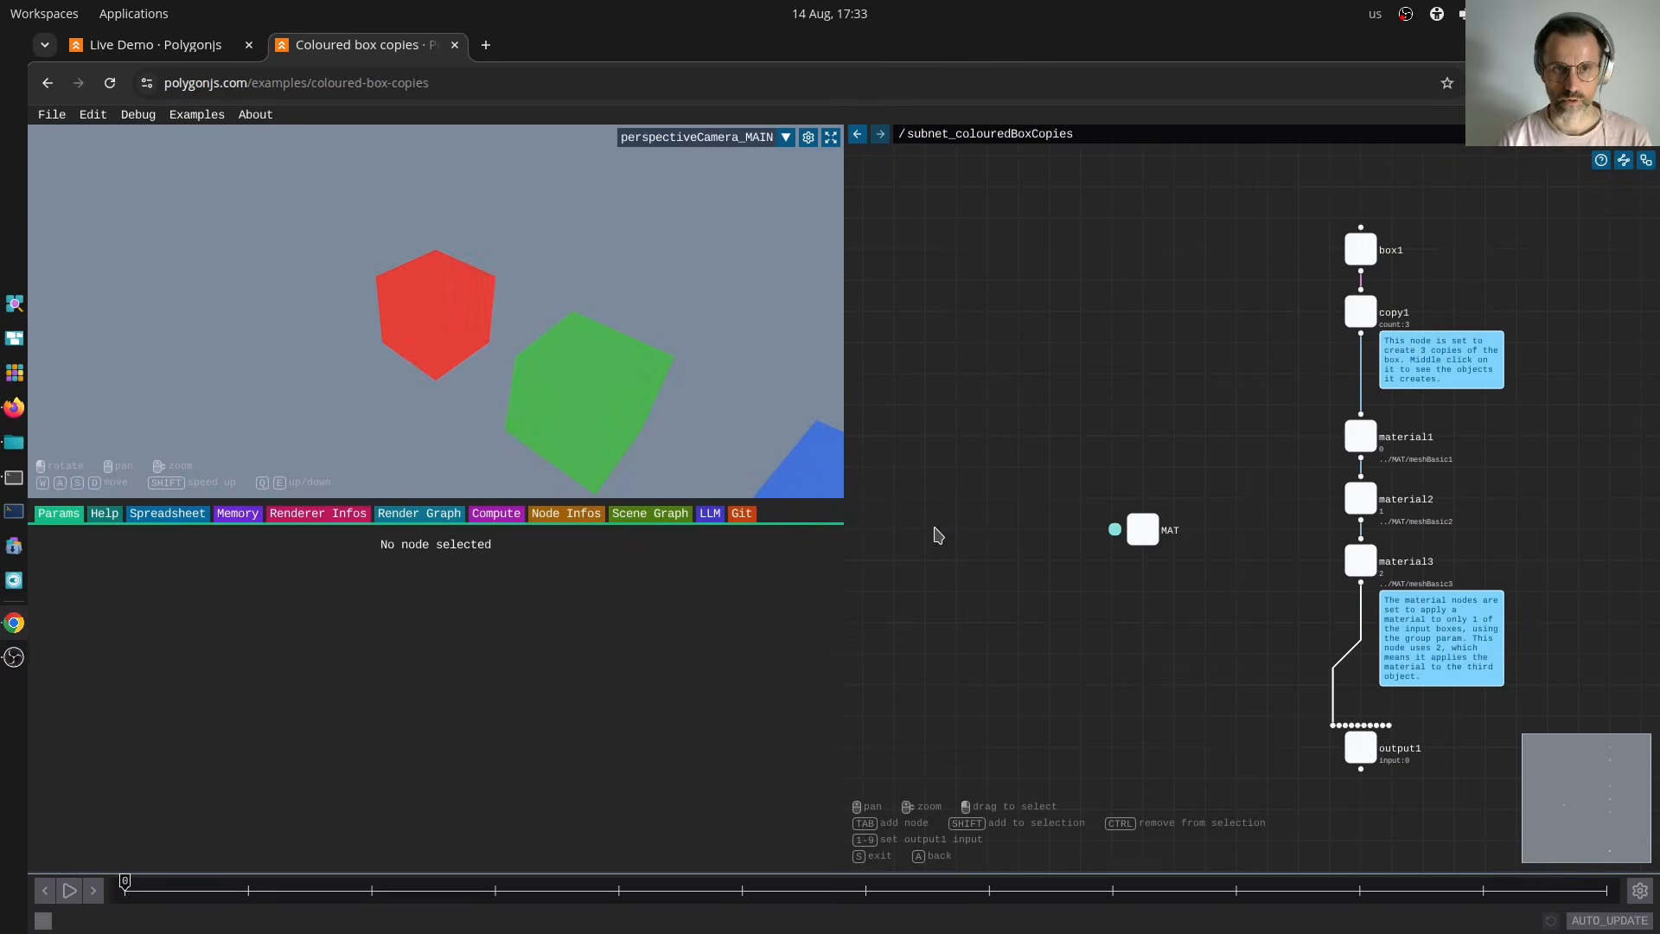
Back in the live demo, load the Coloured box copies example and go up to the root network.
{"action": "left_click", "coordinate": [189, 45]}
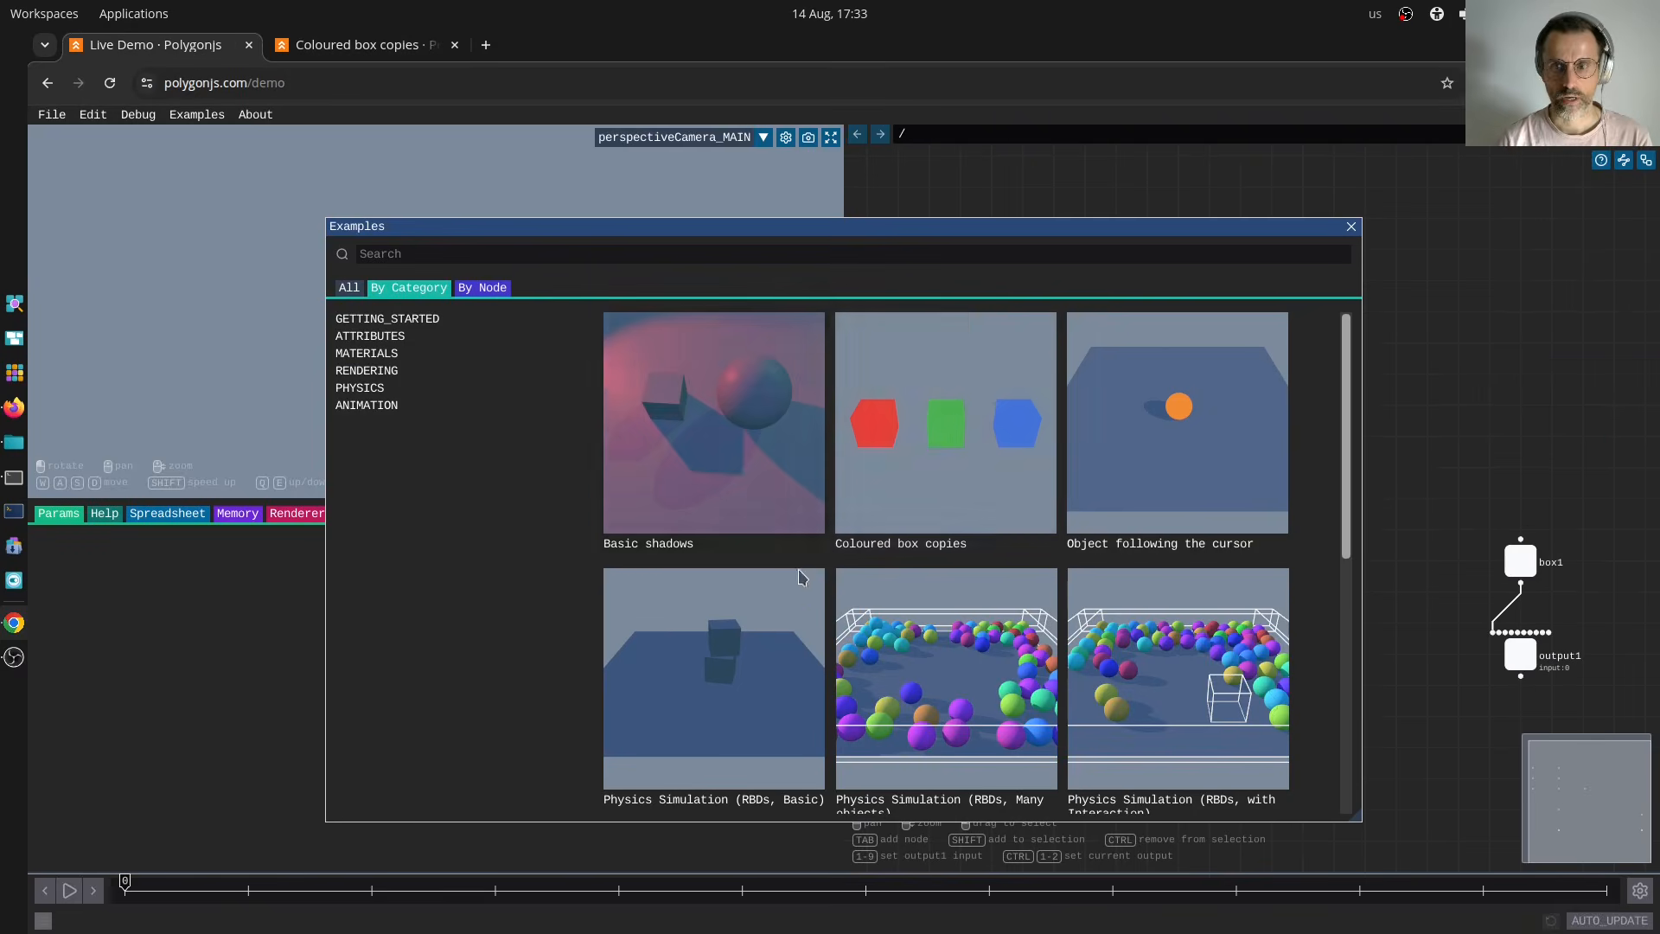
{"action": "left_click", "coordinate": [938, 457]}
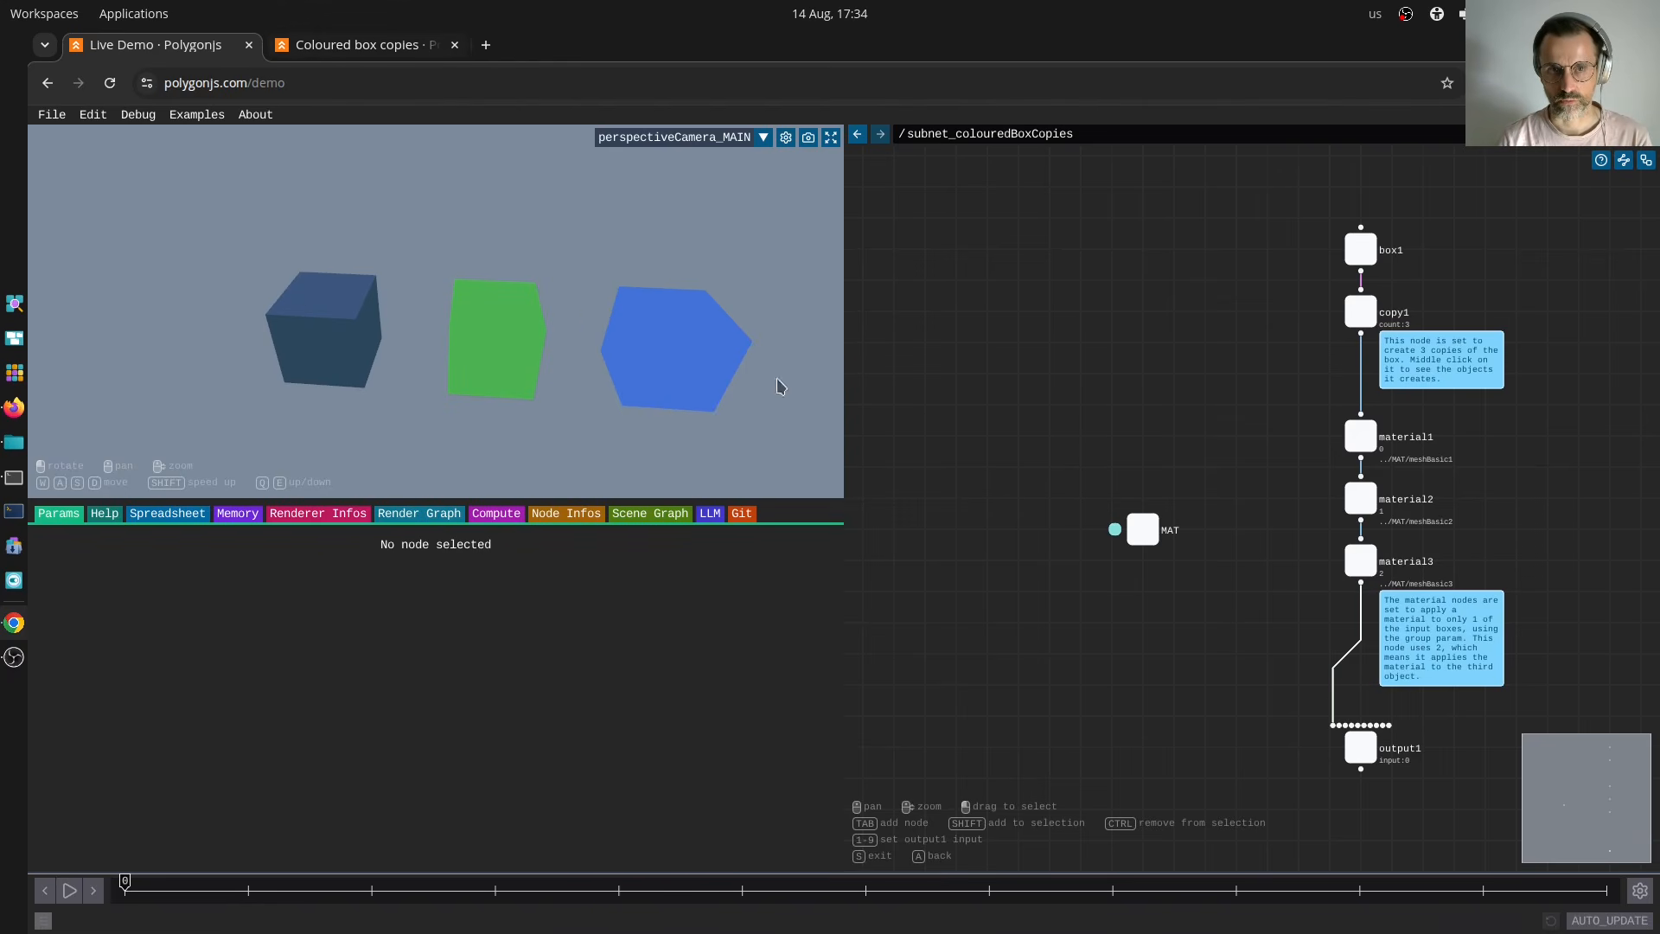
{"action": "scroll", "coordinate": [1059, 432], "scroll_direction": "up", "scroll_amount": 2}
{"action": "key", "text": "s"}
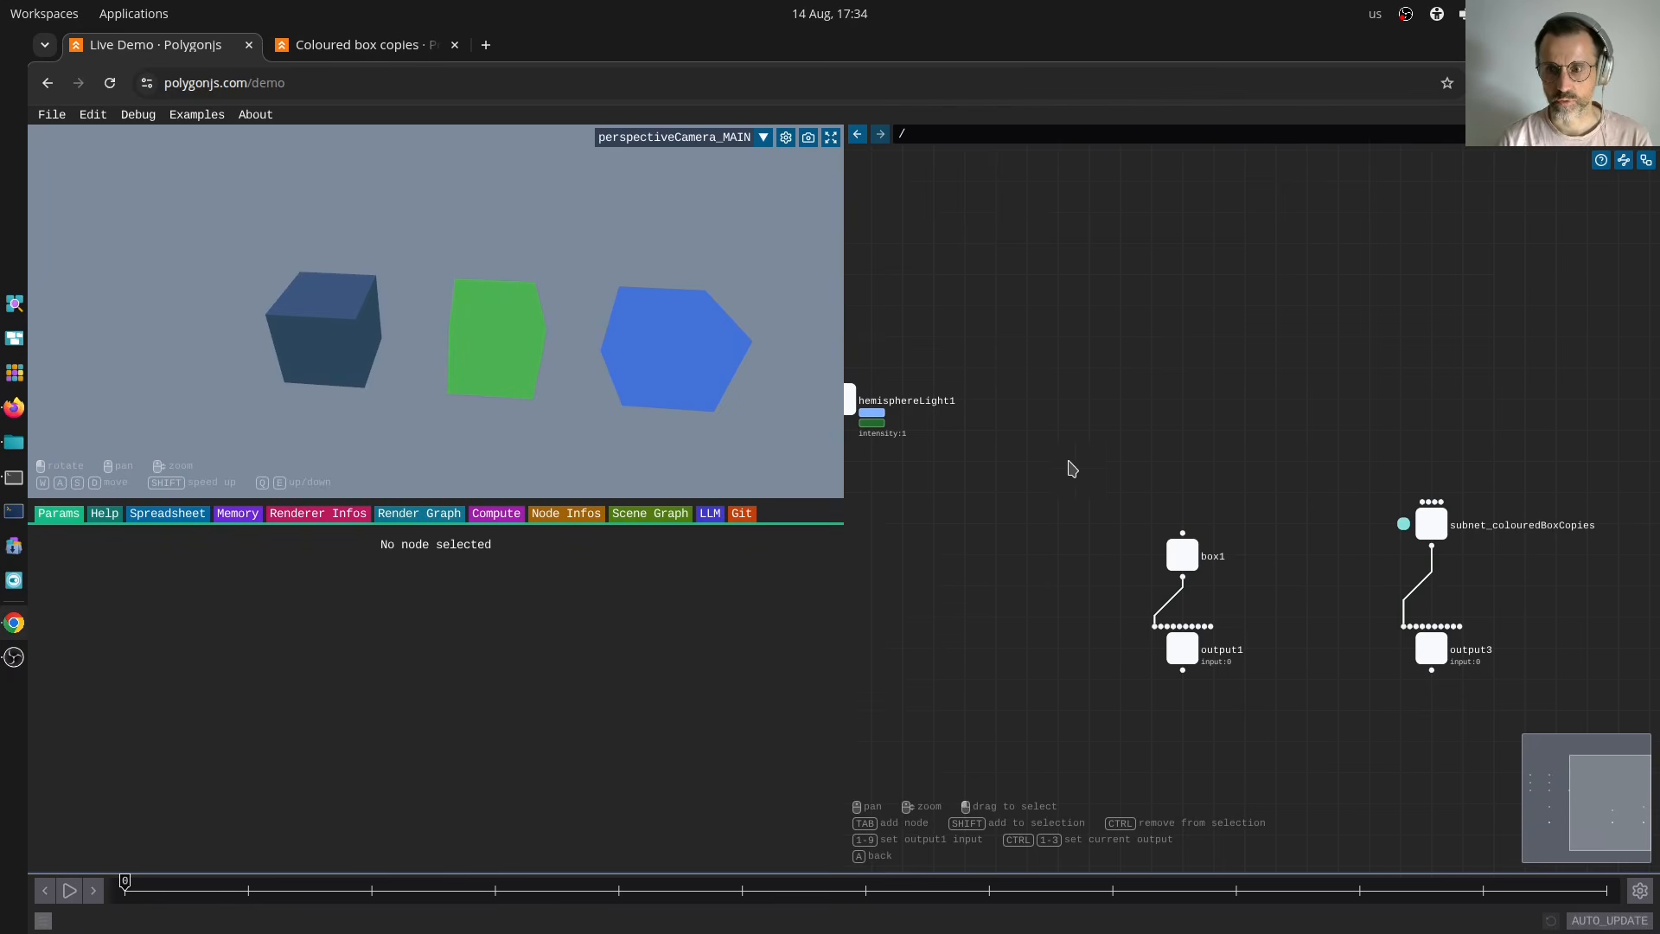
Bypass the original box1 node in the root network to remove its box from the scene.
{"action": "left_click_drag", "start_coordinate": [1044, 536], "coordinate": [1000, 496]}
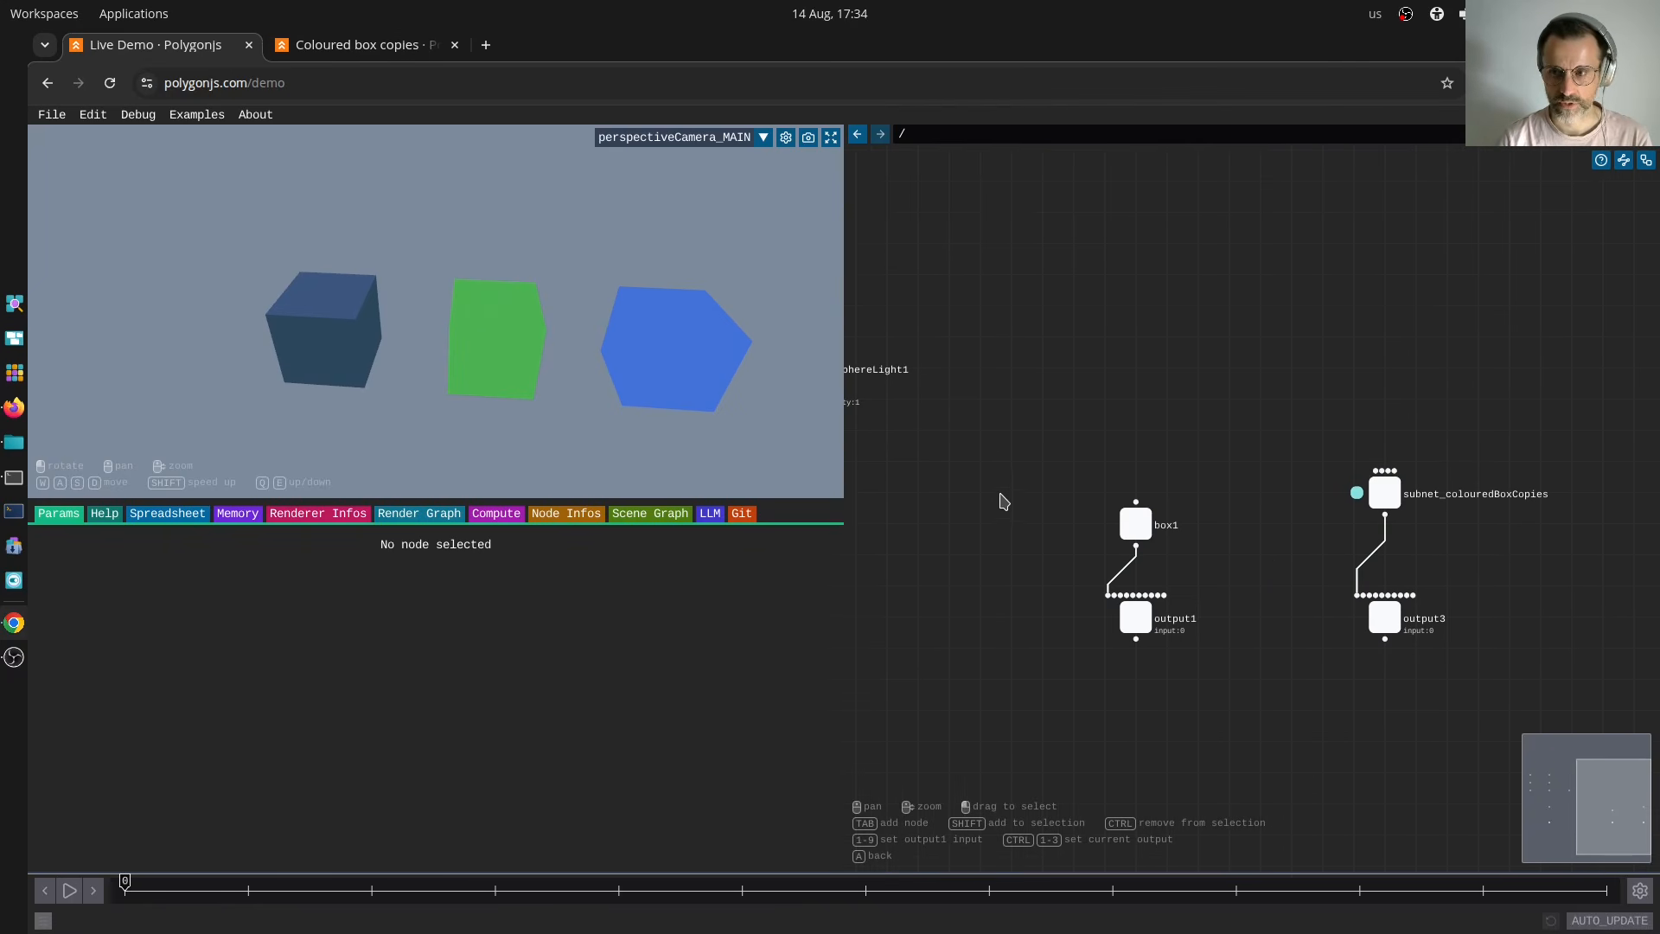
{"action": "left_click", "coordinate": [1131, 521]}
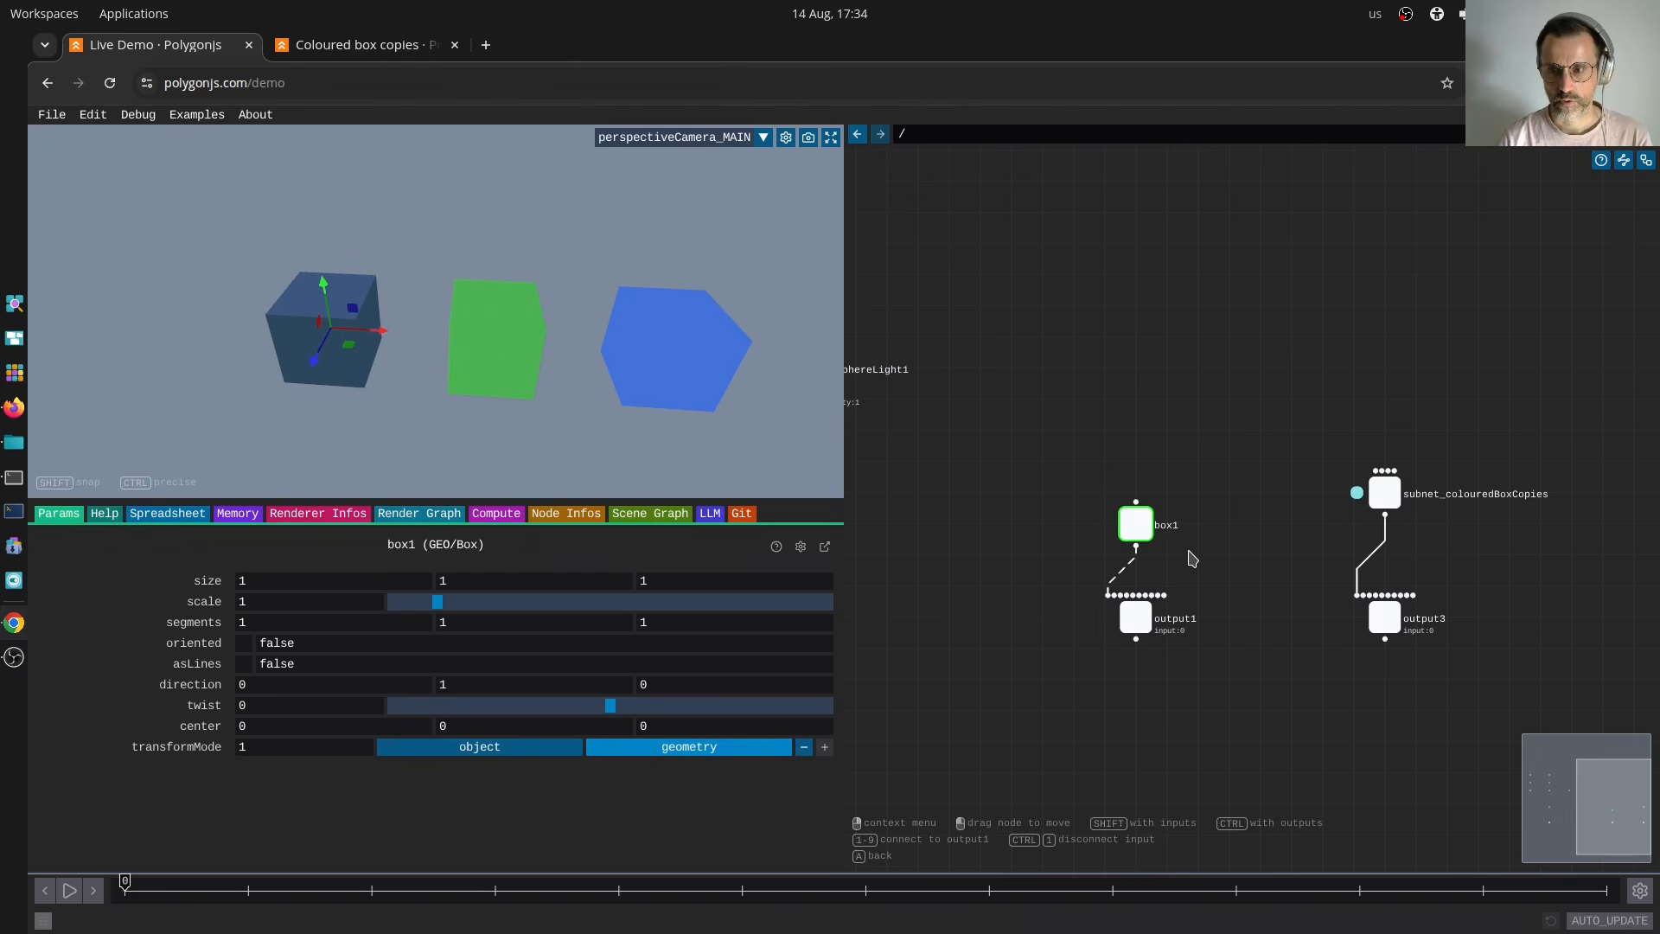
{"action": "left_click", "coordinate": [1192, 559]}
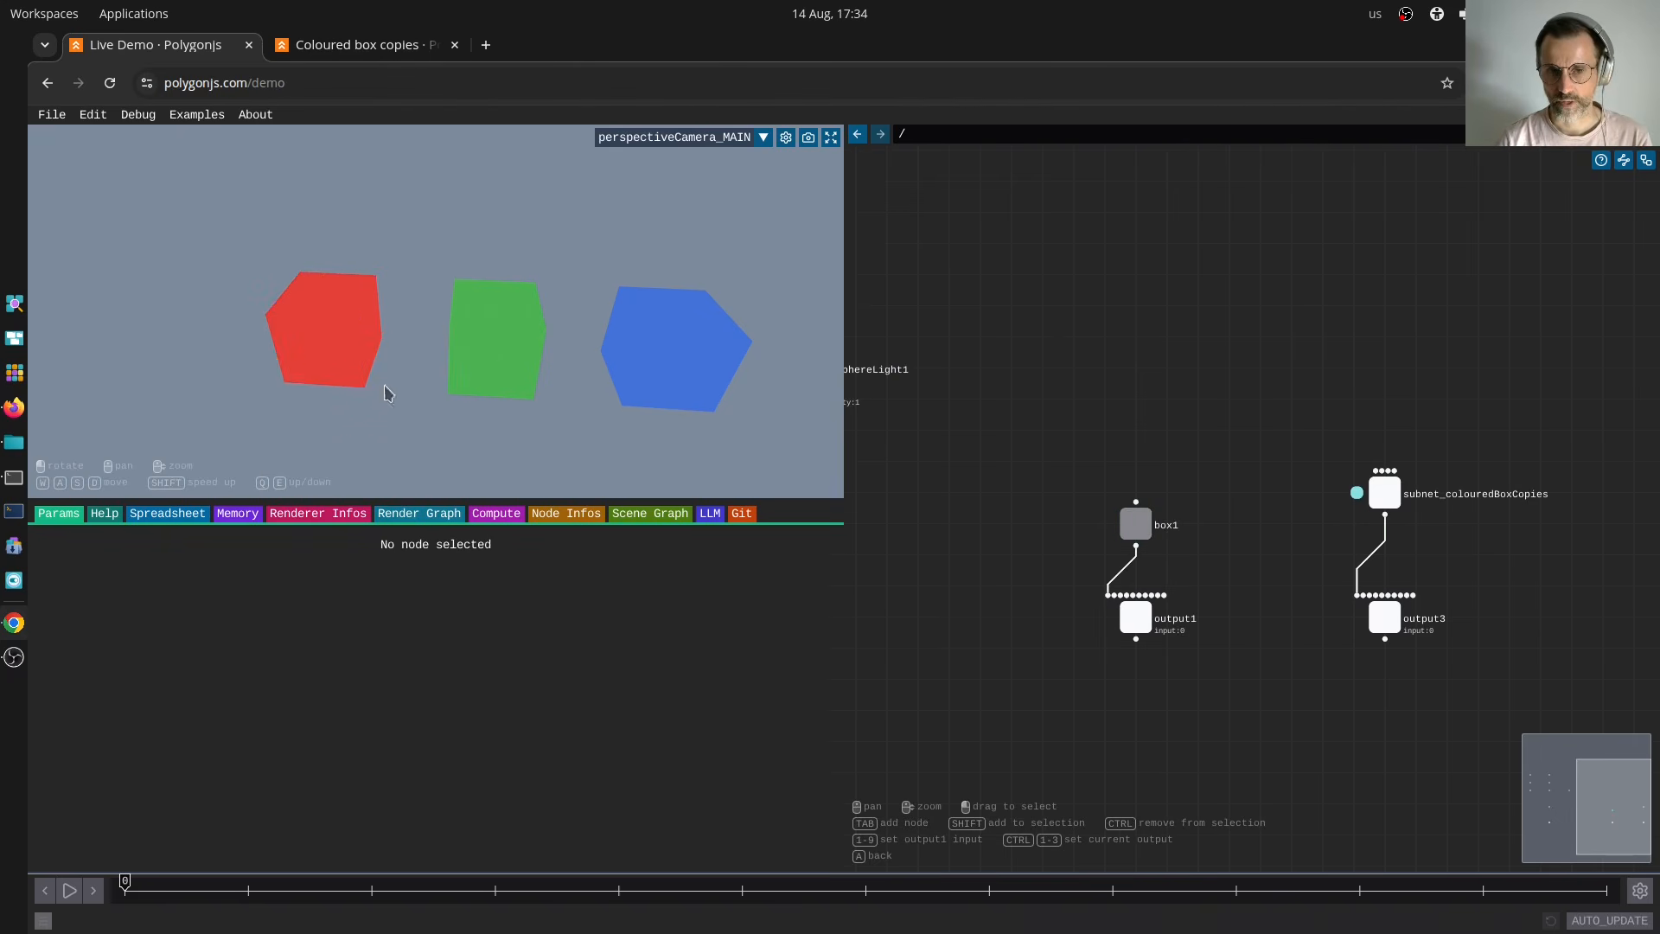
{"action": "mouse_move", "coordinate": [589, 374]}
{"action": "left_mouse_down"}
{"action": "mouse_move", "coordinate": [515, 373]}
{"action": "mouse_move", "coordinate": [566, 375]}
{"action": "left_mouse_up"}
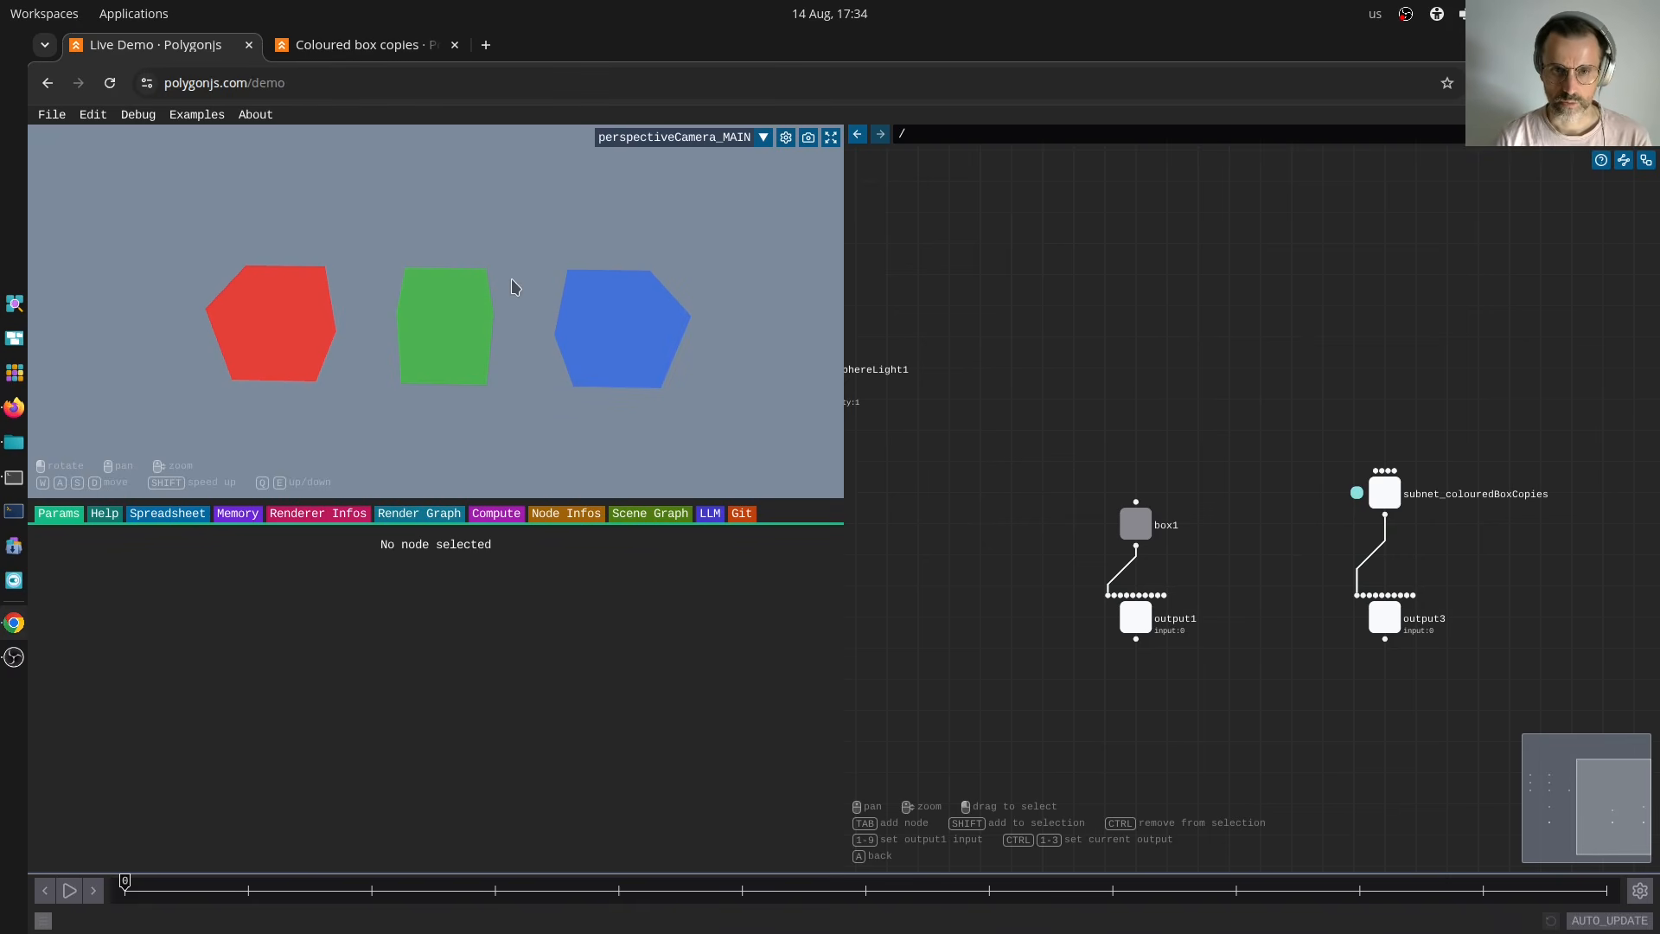
Select the subnet_colouredBoxCopies node and go in and out of it several times to view its contents.
{"action": "left_click", "coordinate": [1383, 493]}
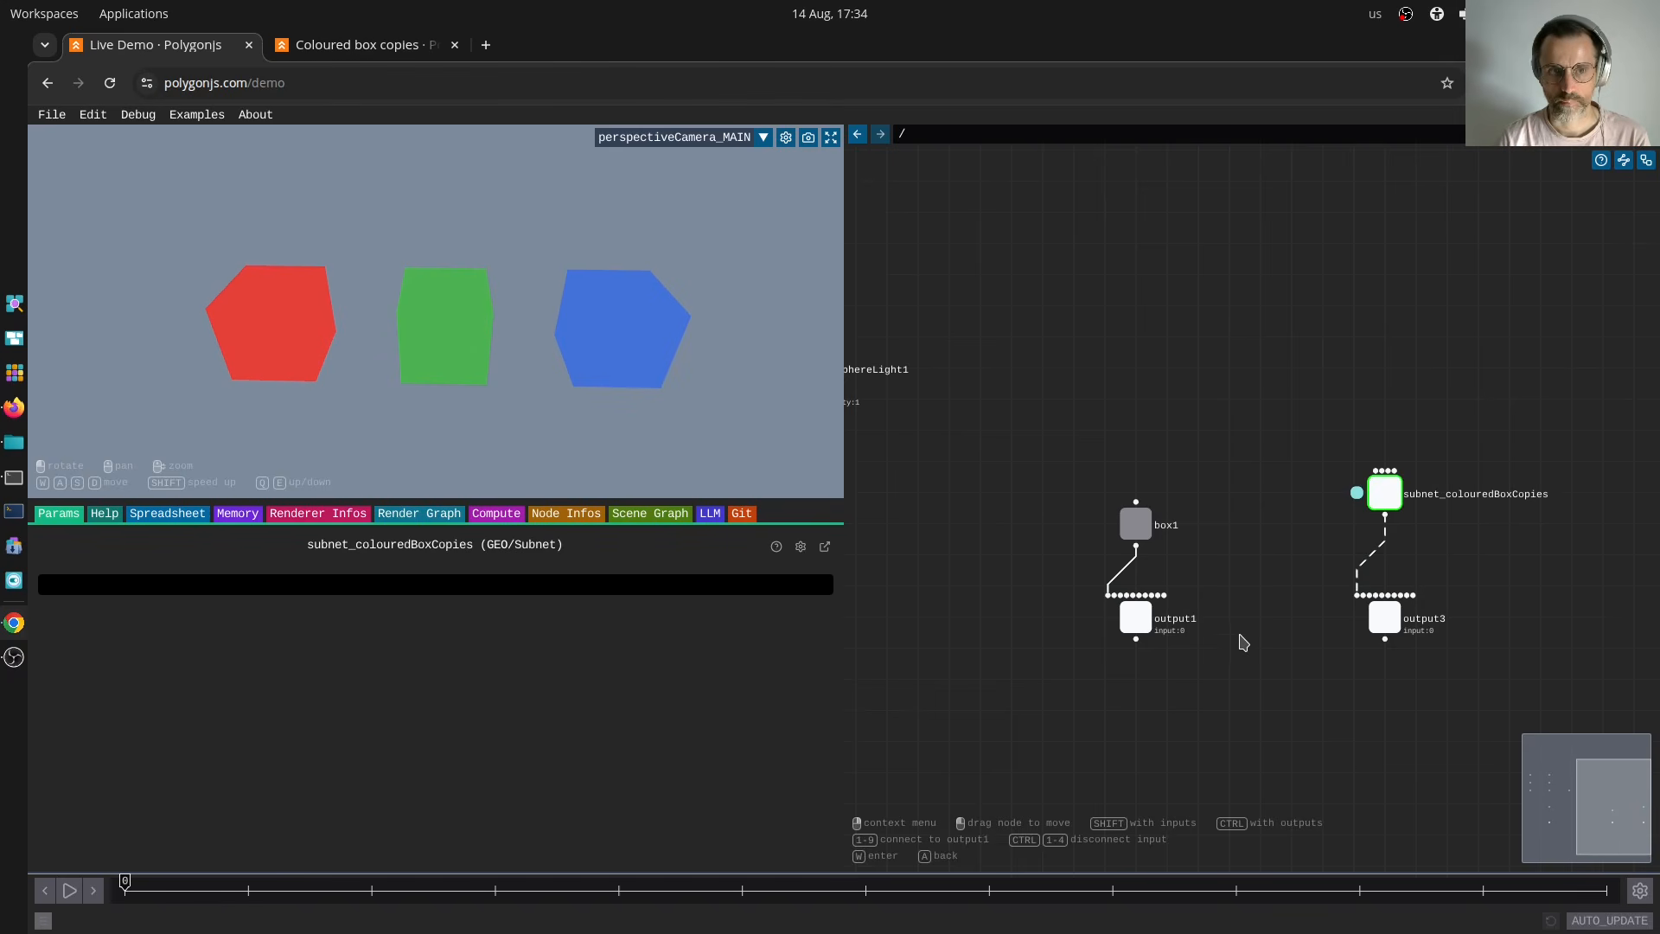
{"action": "key", "text": "w"}
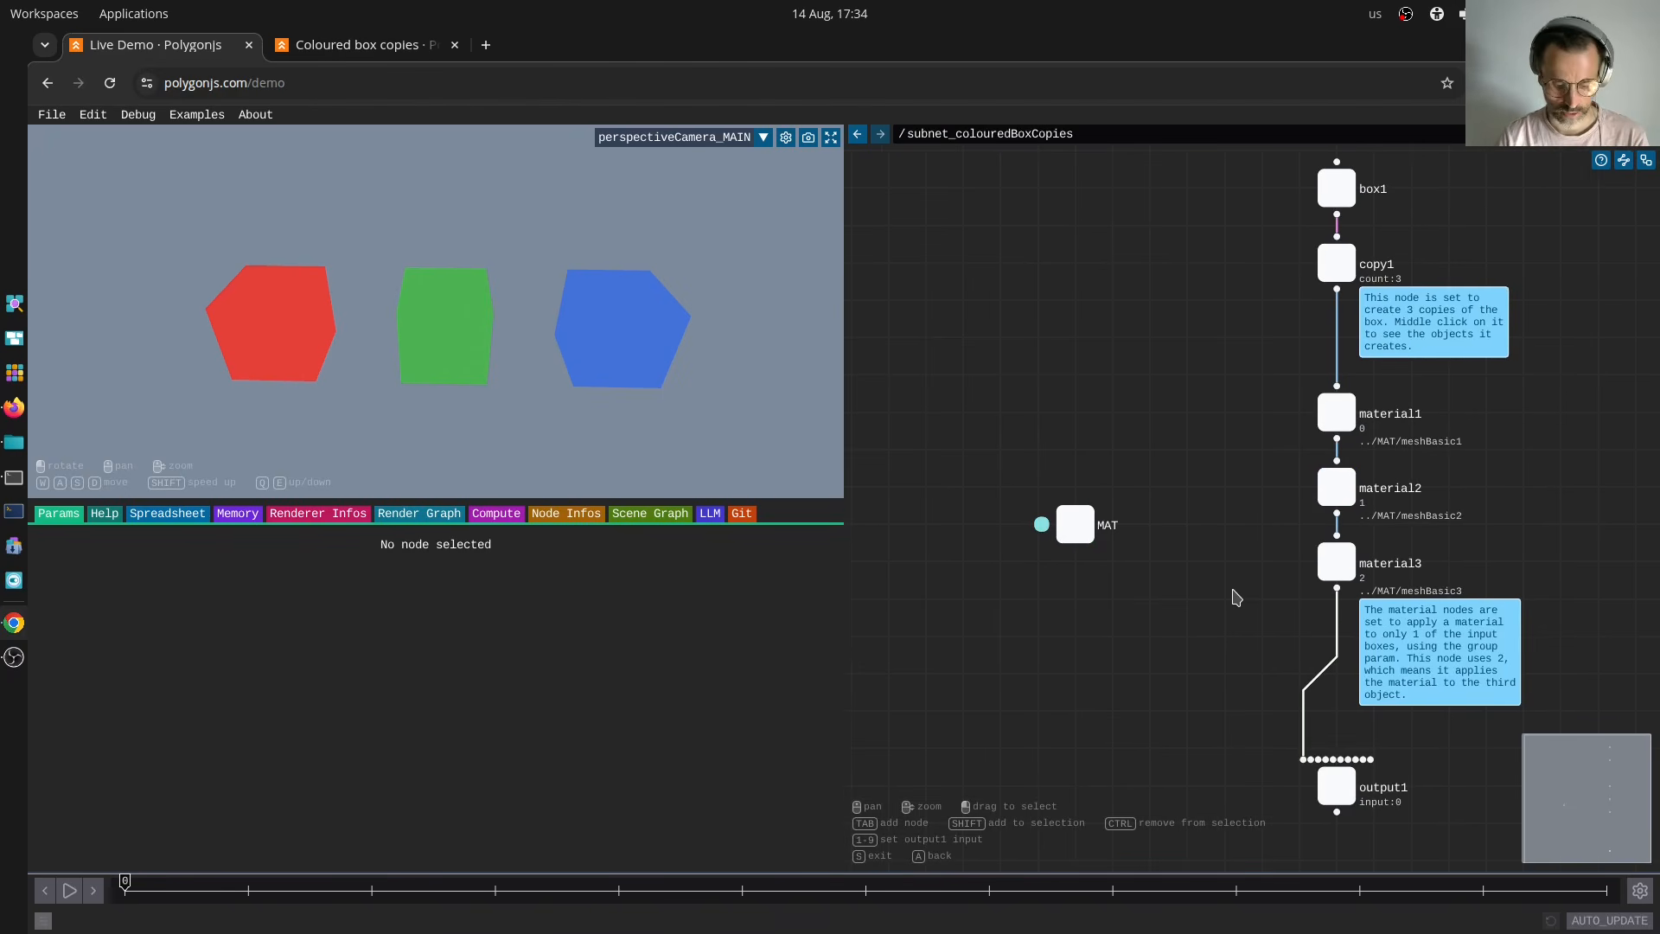
{"action": "key", "text": "s"}
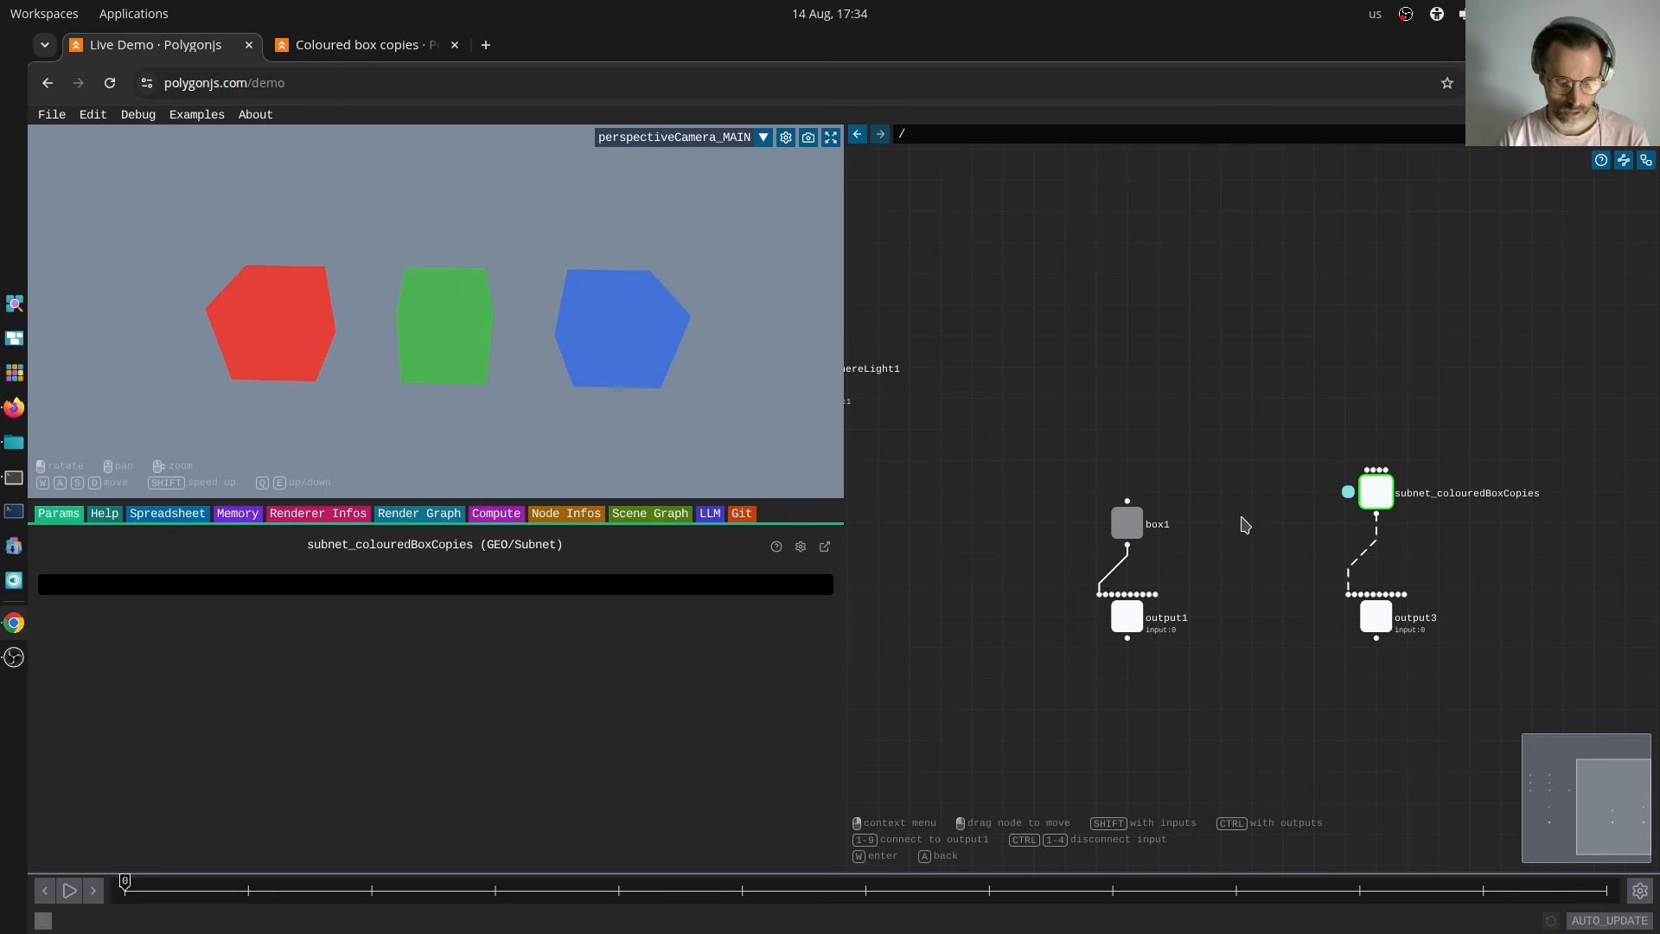
{"action": "key", "text": "w"}
{"action": "key", "text": "s"}
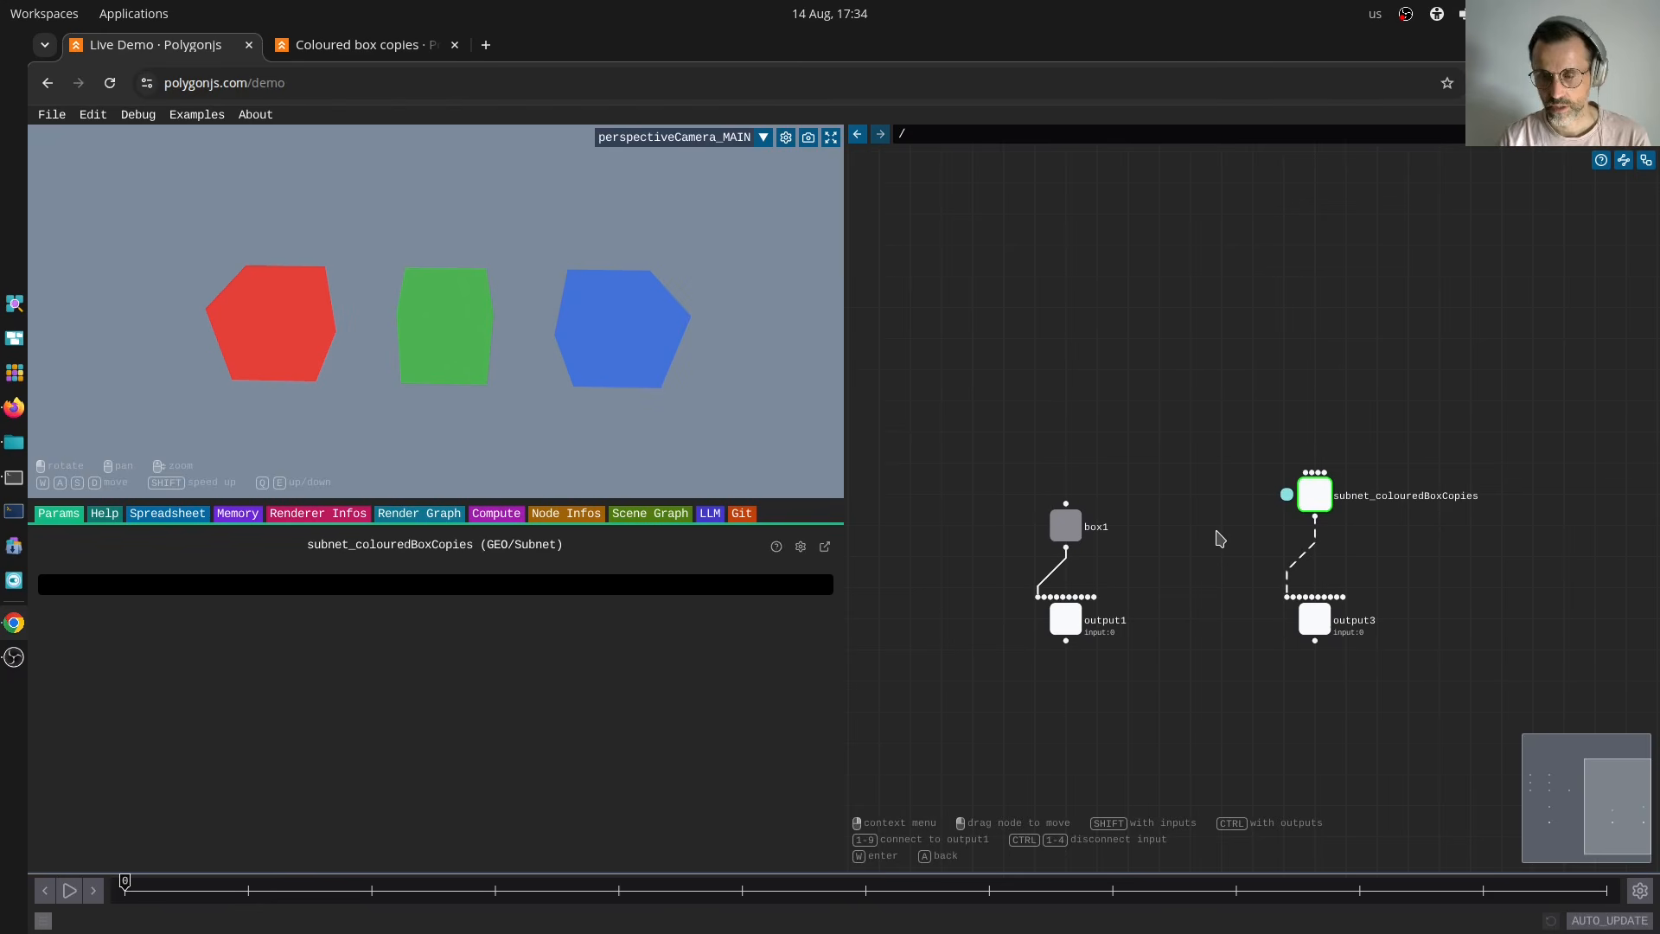
{"action": "key", "text": "w"}
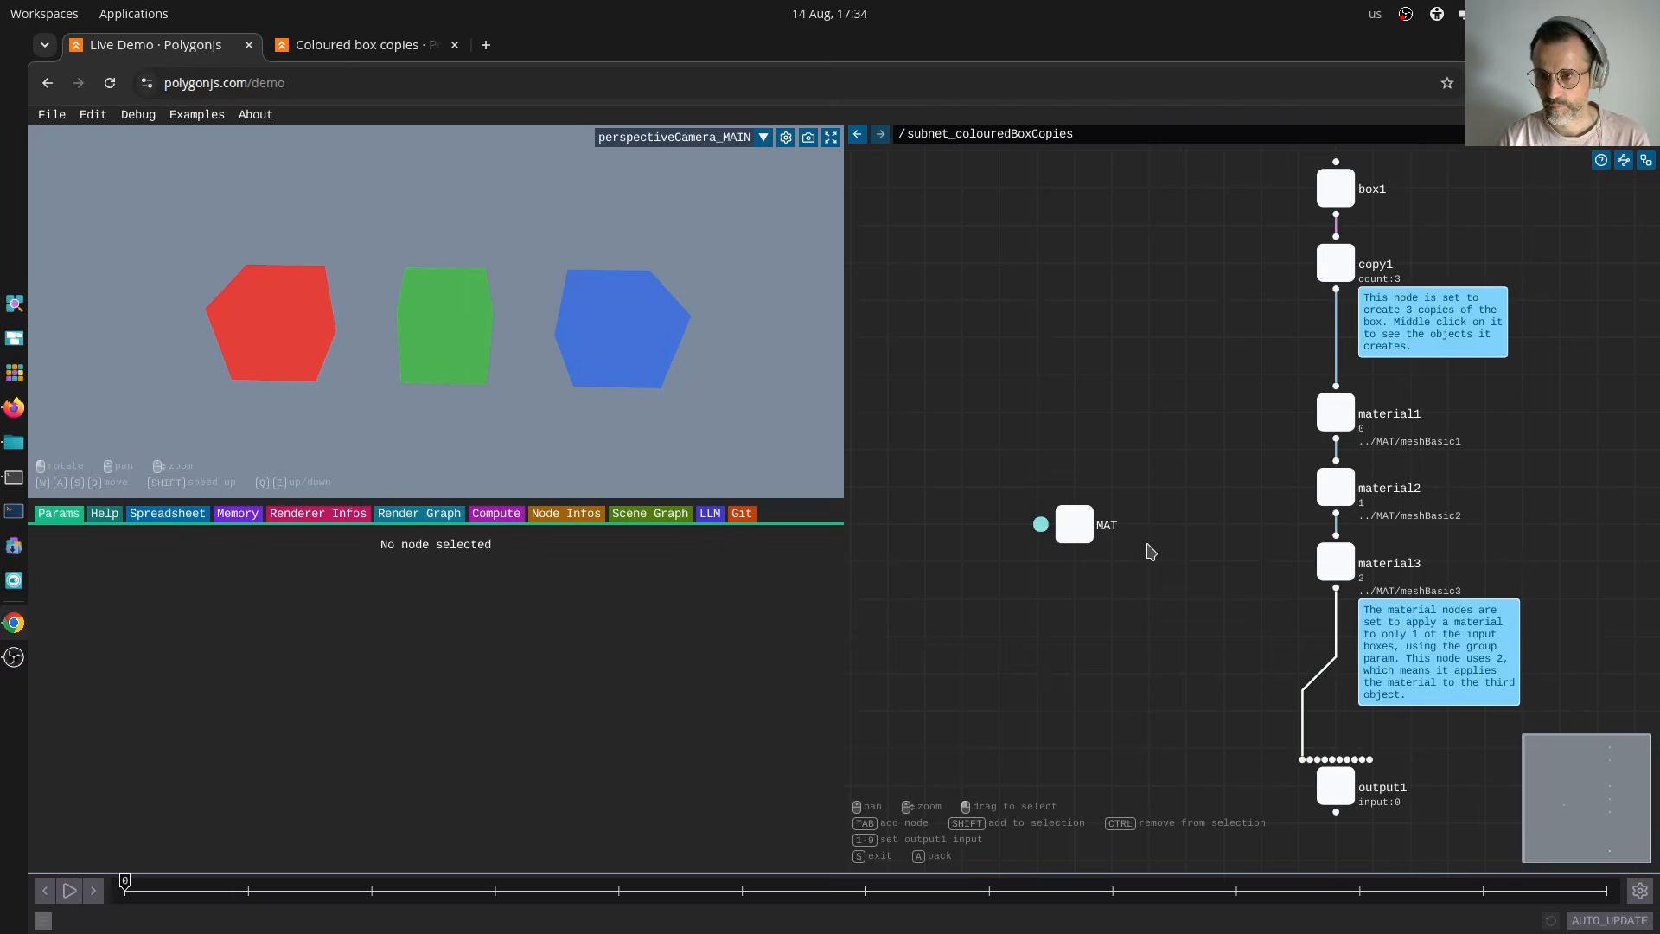
{"action": "key", "text": "s"}
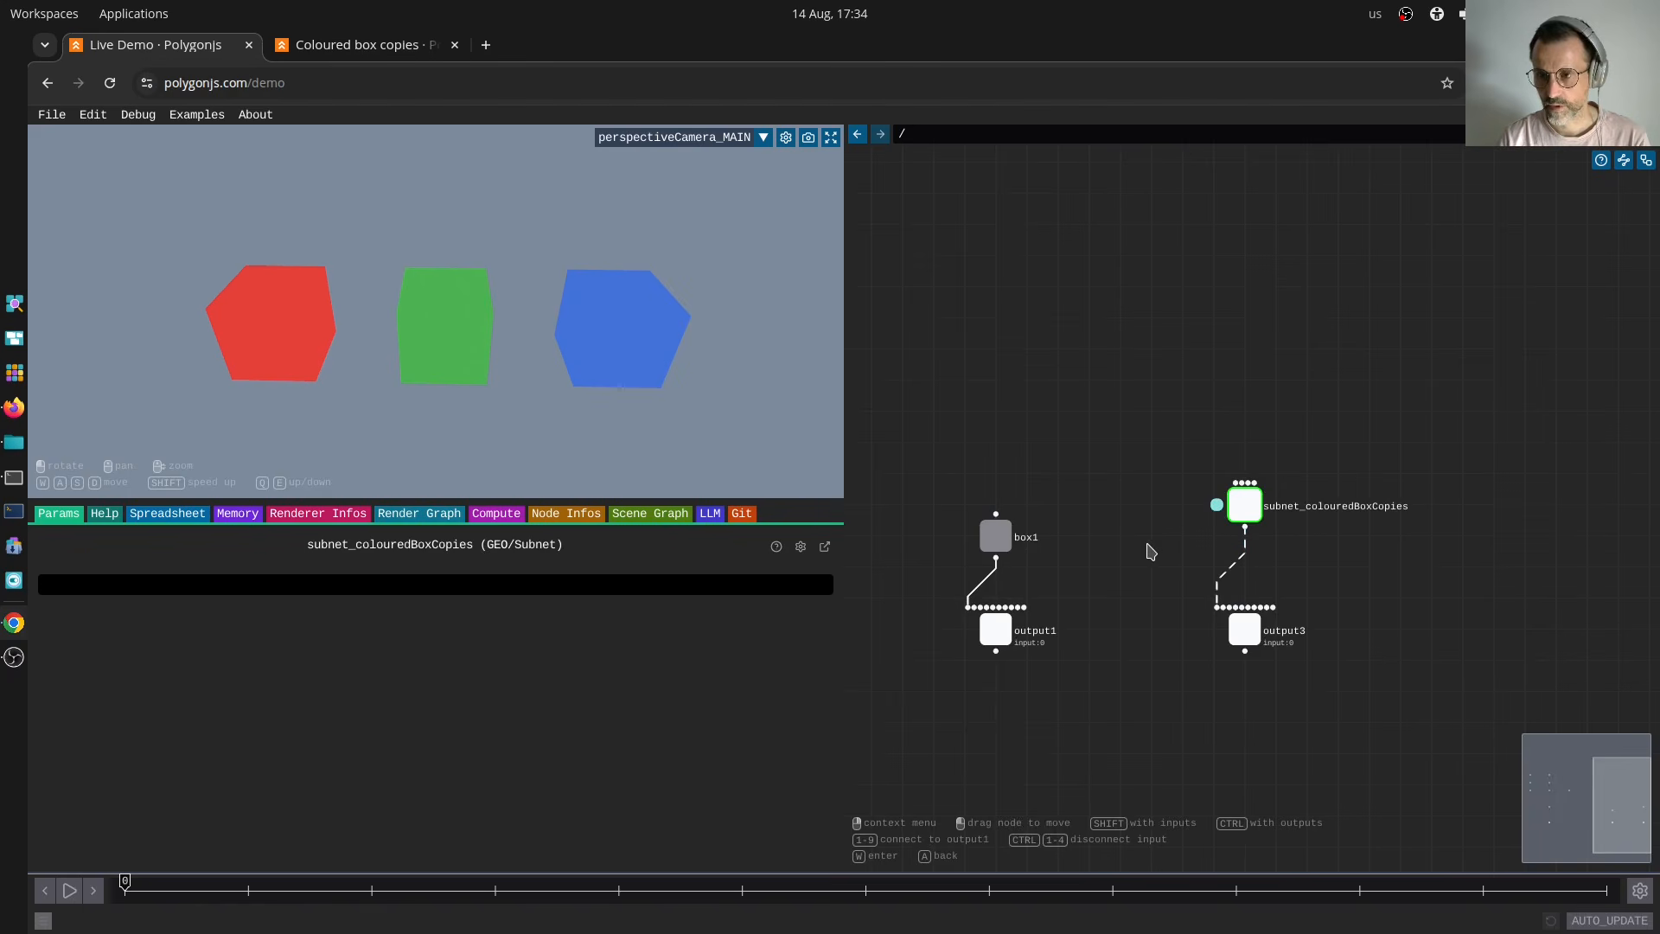
Turn on the Recording action feed and clear the node selection.
{"action": "left_click", "coordinate": [100, 116]}
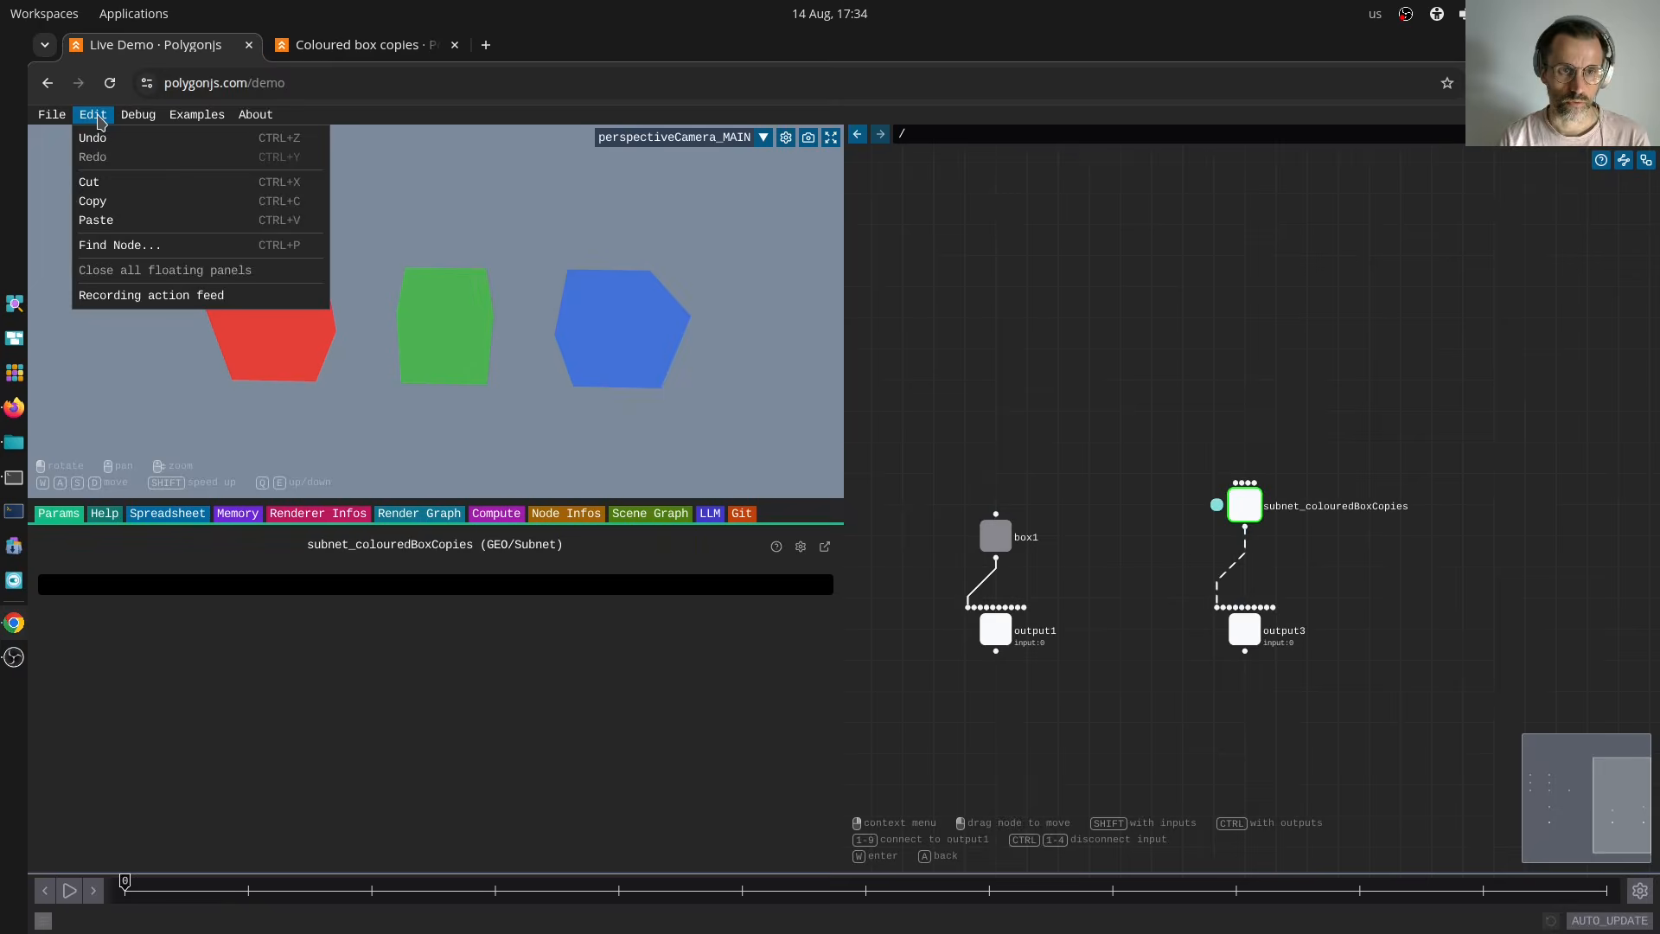
{"action": "left_click", "coordinate": [137, 299]}
{"action": "left_click", "coordinate": [1195, 413]}
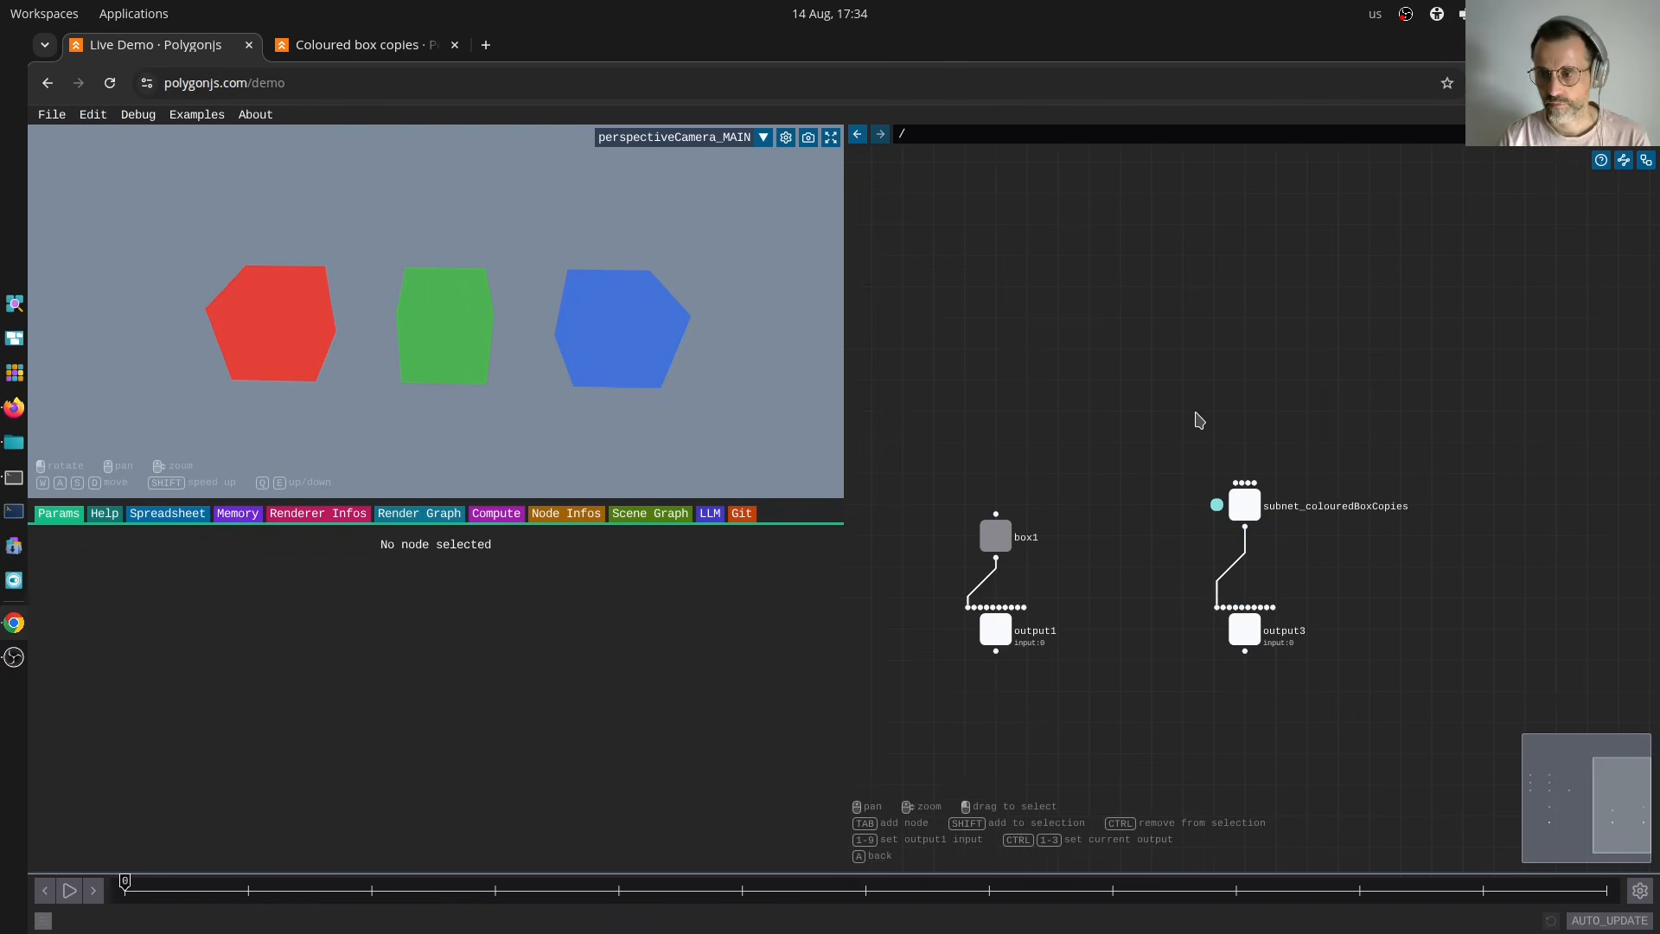
Enter the subnet_colouredBoxCopies node, go back up to the root network and enter the subnet again.
{"action": "middle_click_drag", "start_coordinate": [1161, 422], "coordinate": [1142, 437]}
{"action": "key", "text": "w"}
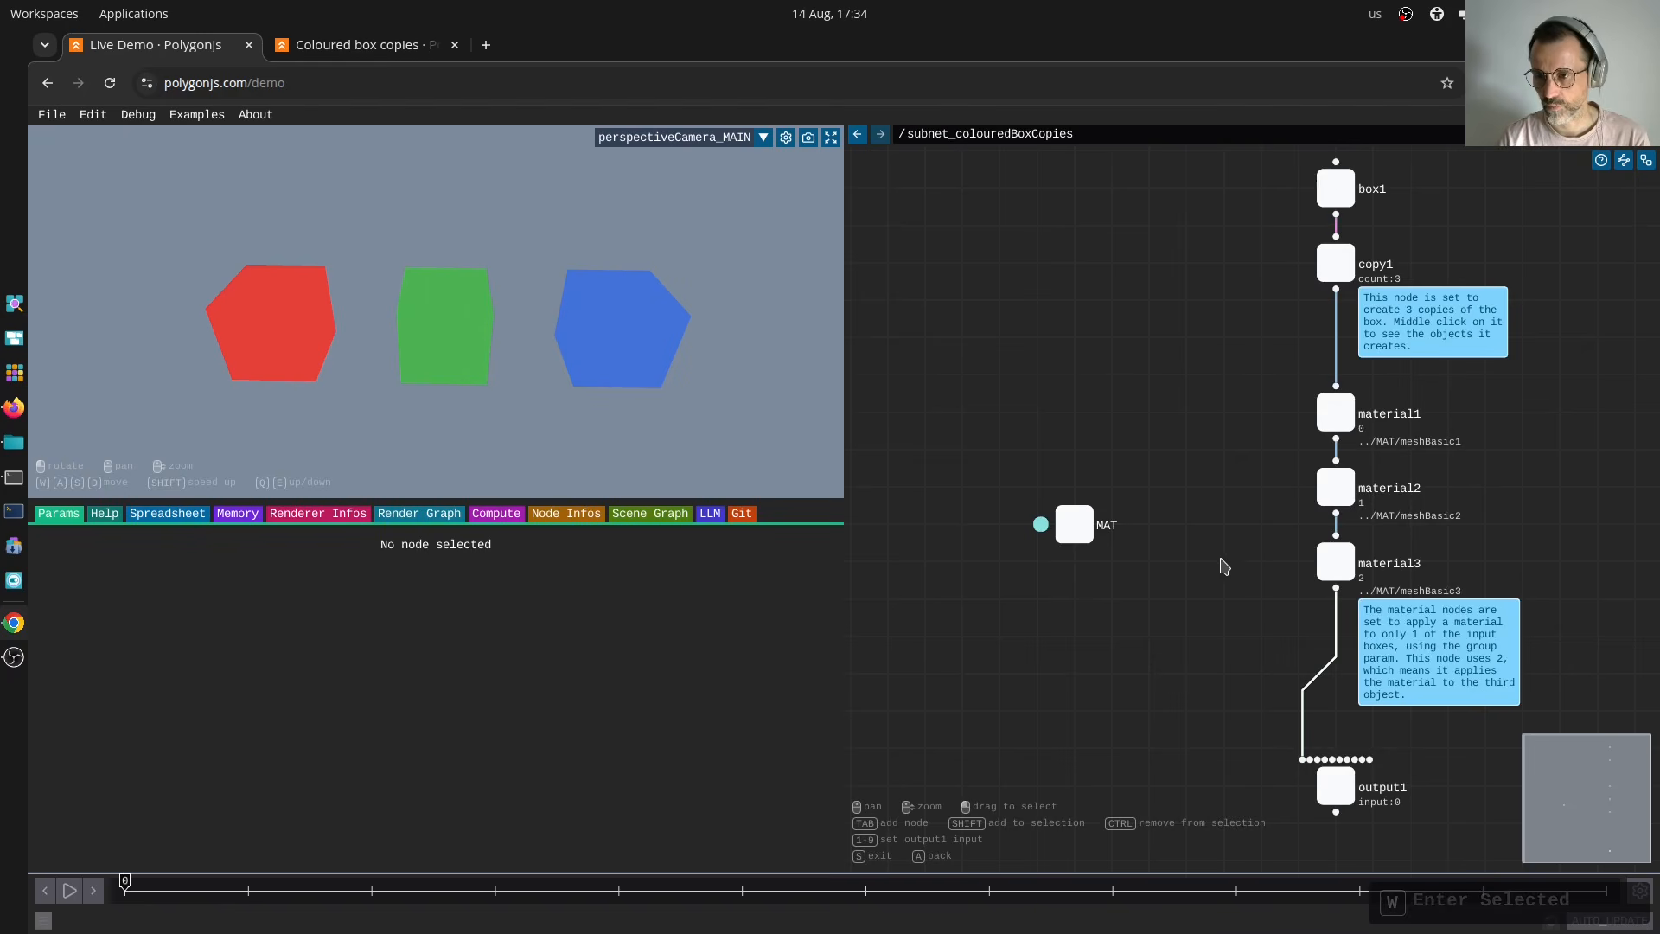
{"action": "middle_click_drag", "start_coordinate": [1203, 495], "coordinate": [1179, 514]}
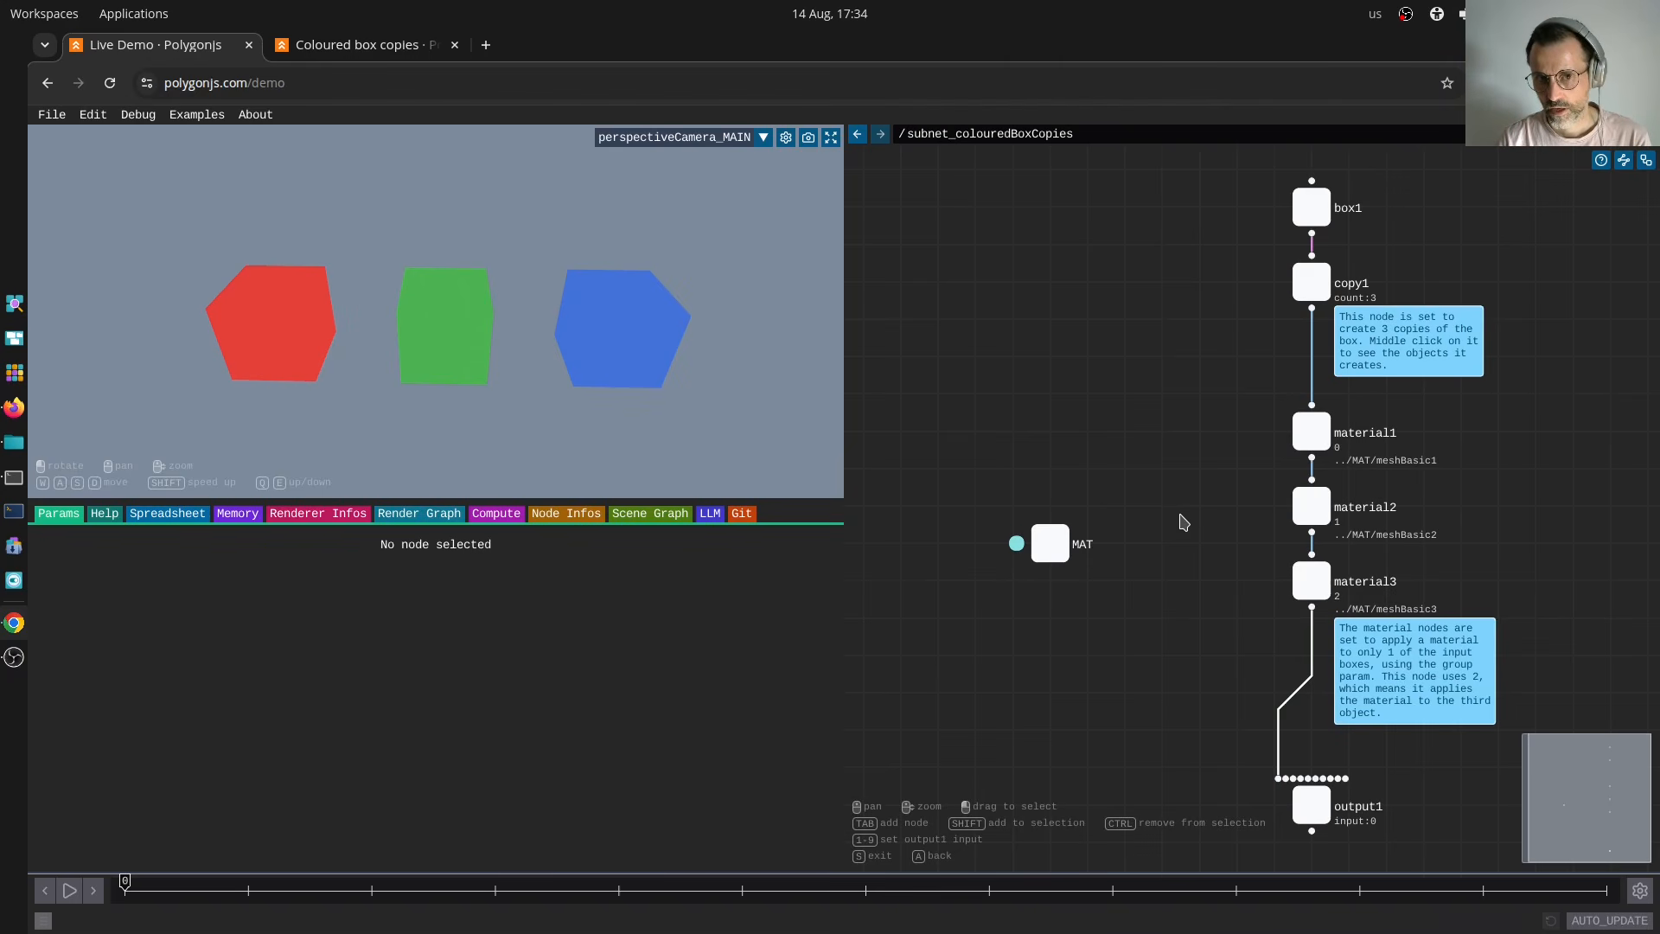
{"action": "key", "text": "s"}
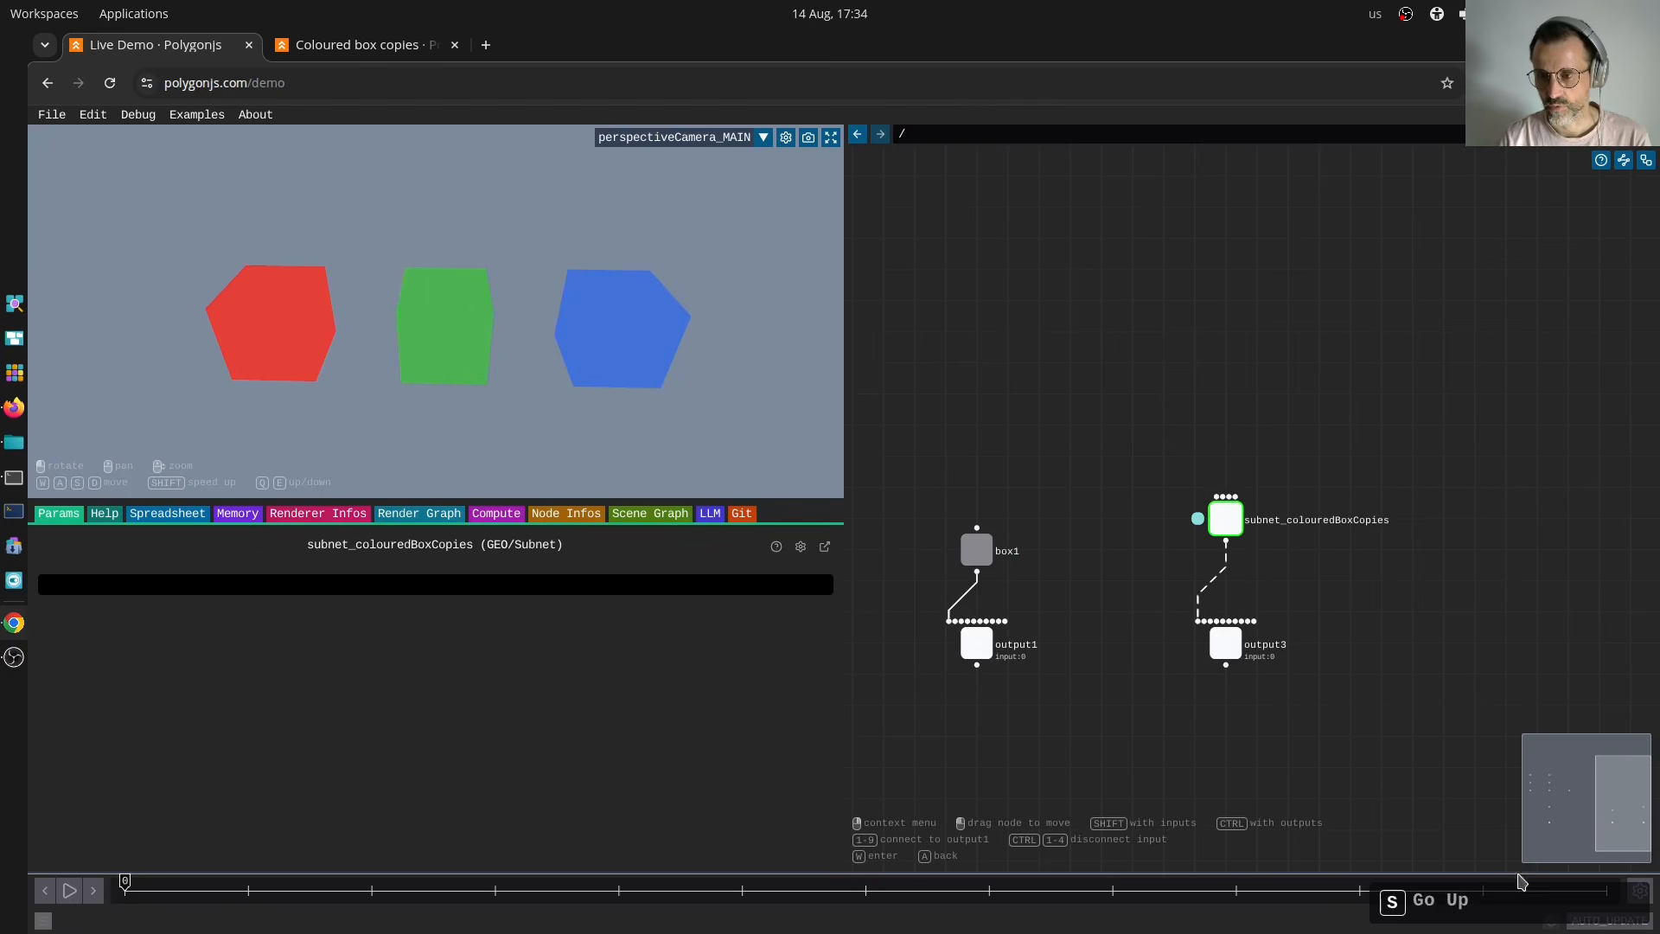
{"action": "key", "text": "w"}
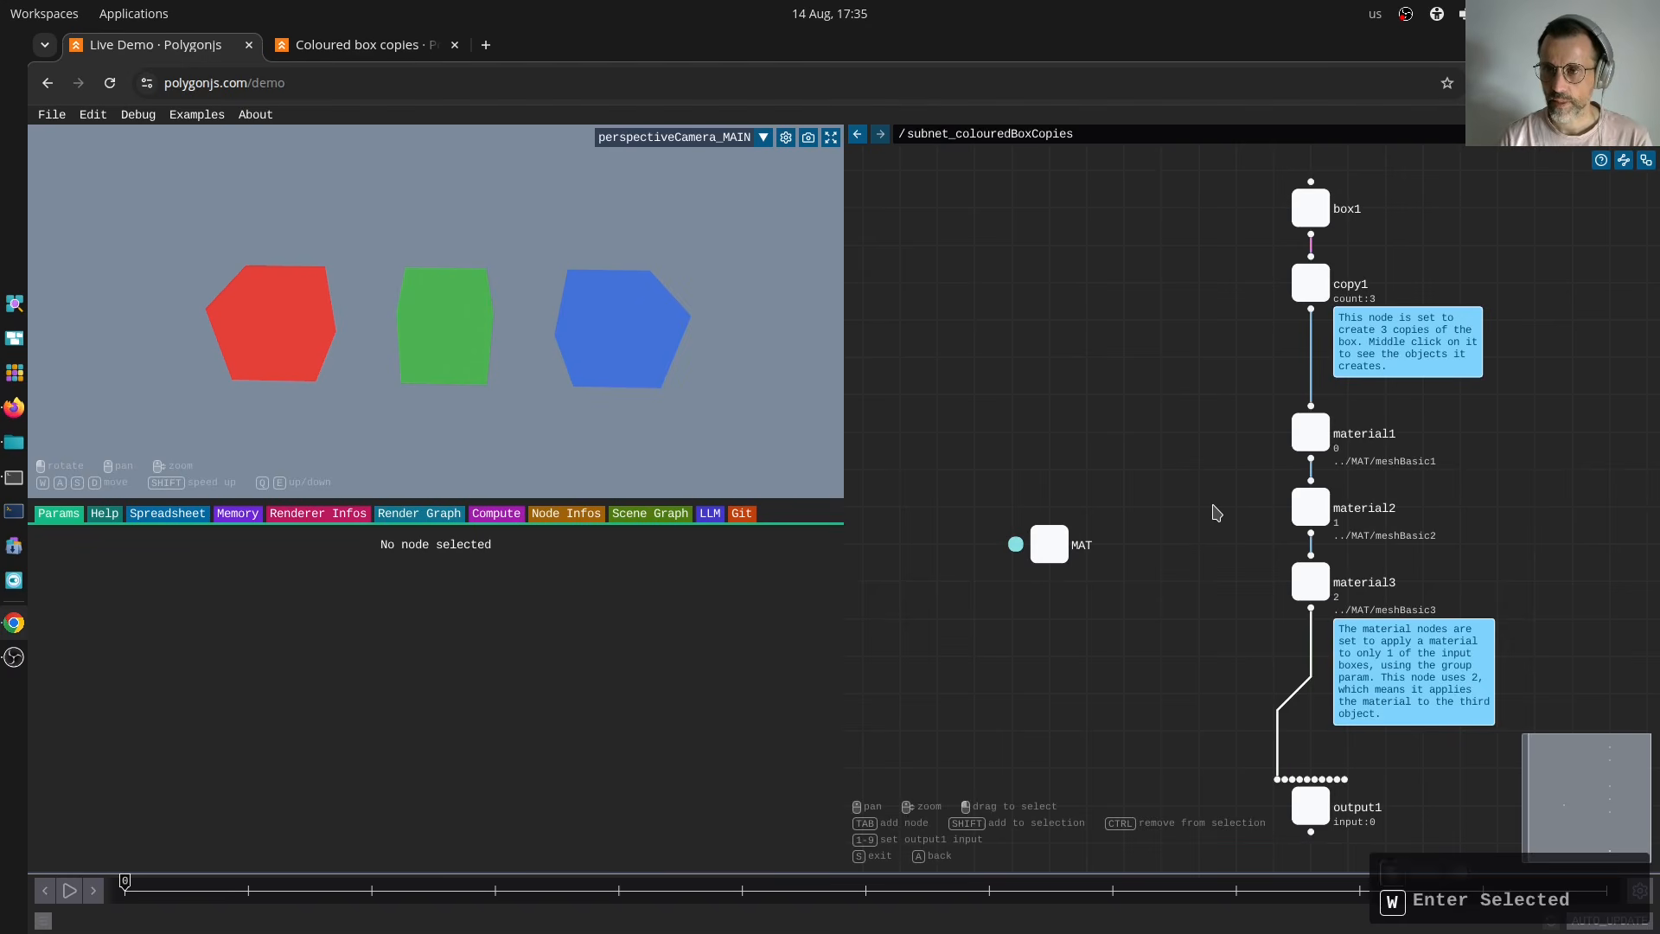
Examine the node chain inside the subnet and select its box1 node to view its parameters.
{"action": "scroll", "coordinate": [1211, 516], "scroll_direction": "down", "scroll_amount": 3}
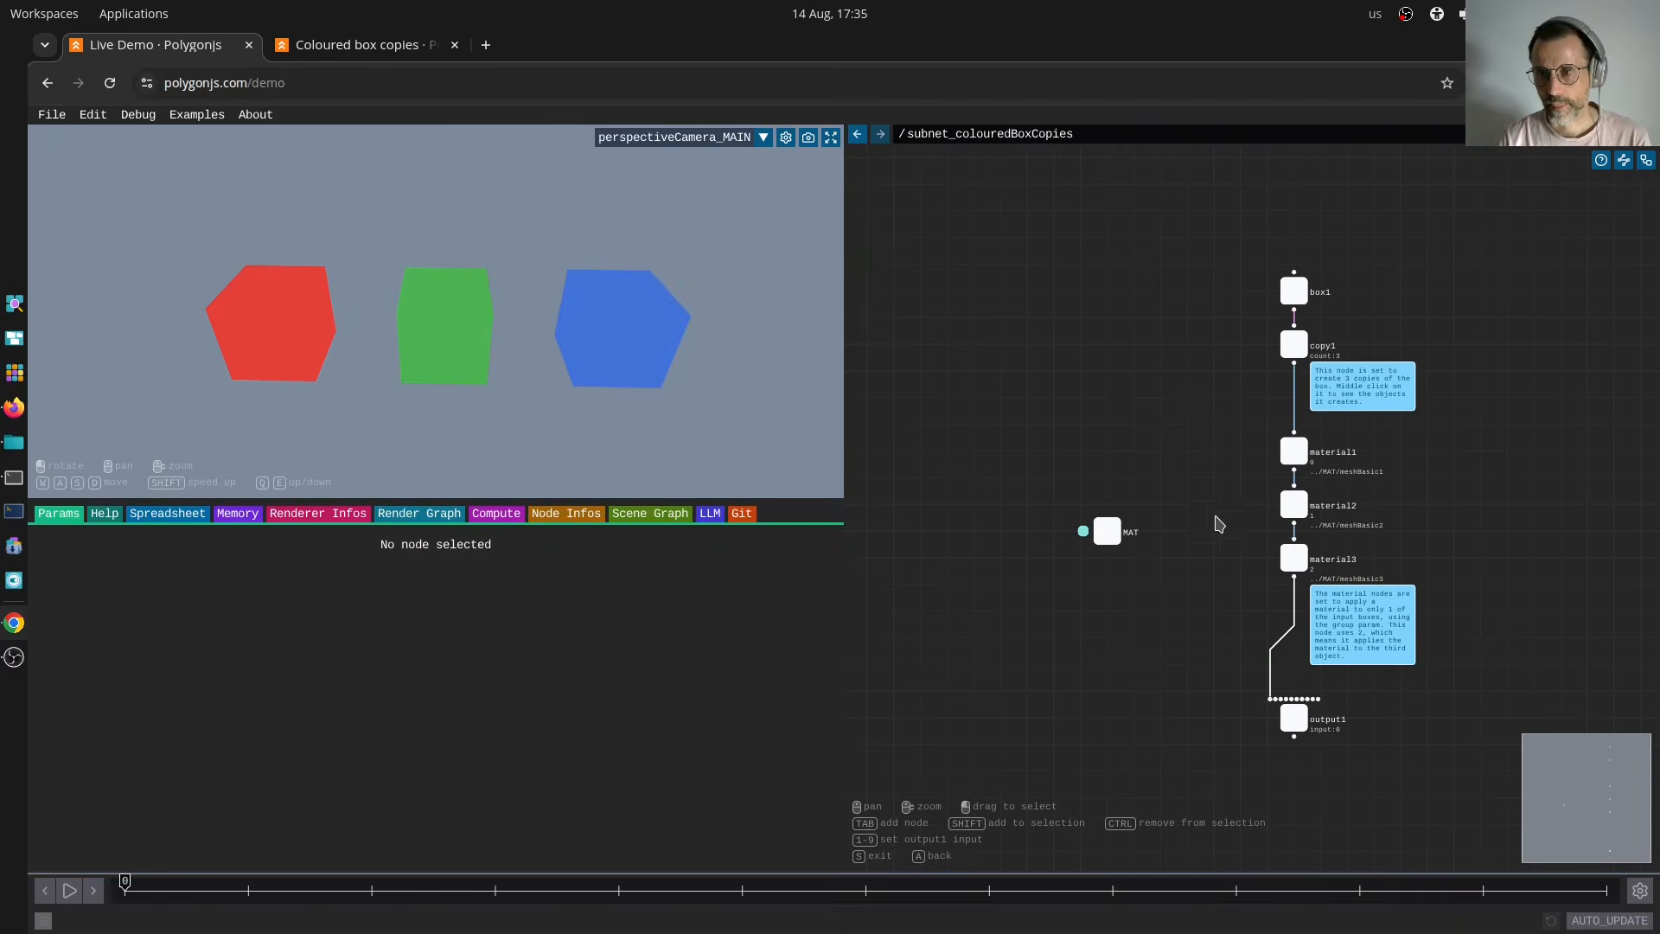
{"action": "left_click_drag", "start_coordinate": [1245, 230], "coordinate": [1330, 602]}
{"action": "left_click", "coordinate": [1103, 393]}
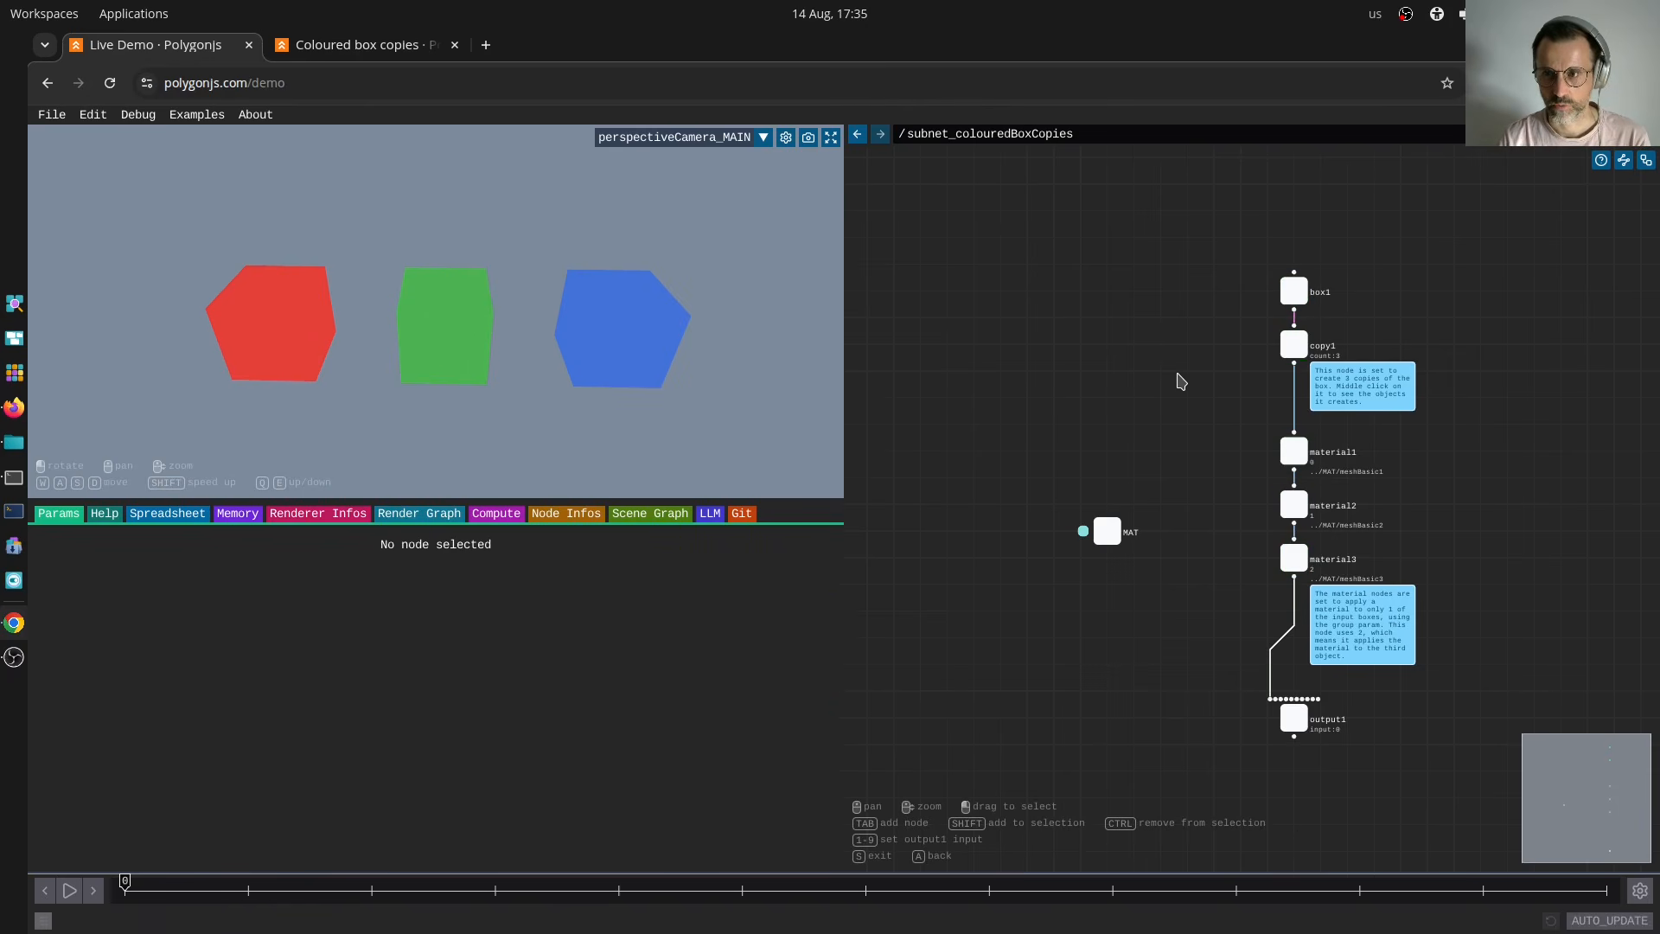
{"action": "middle_click_drag", "start_coordinate": [1227, 311], "coordinate": [1141, 337]}
{"action": "left_click_drag", "start_coordinate": [1141, 338], "coordinate": [1274, 321]}
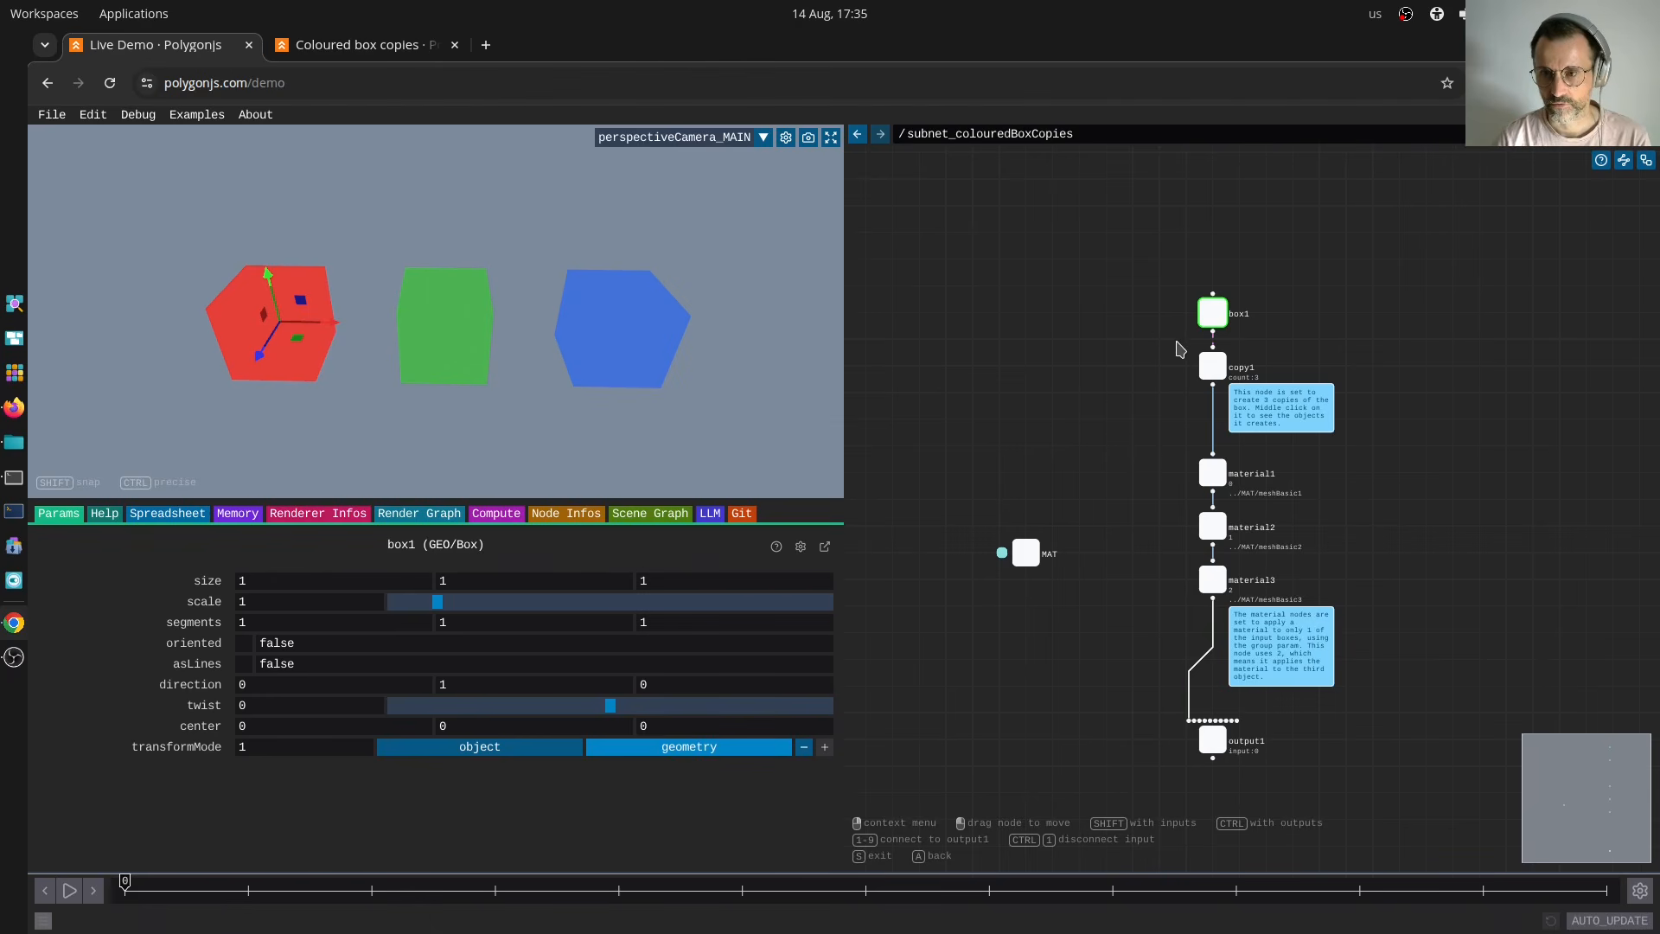
Select the copy1 node and raise its count parameter to 11.
{"action": "left_click", "coordinate": [1206, 363]}
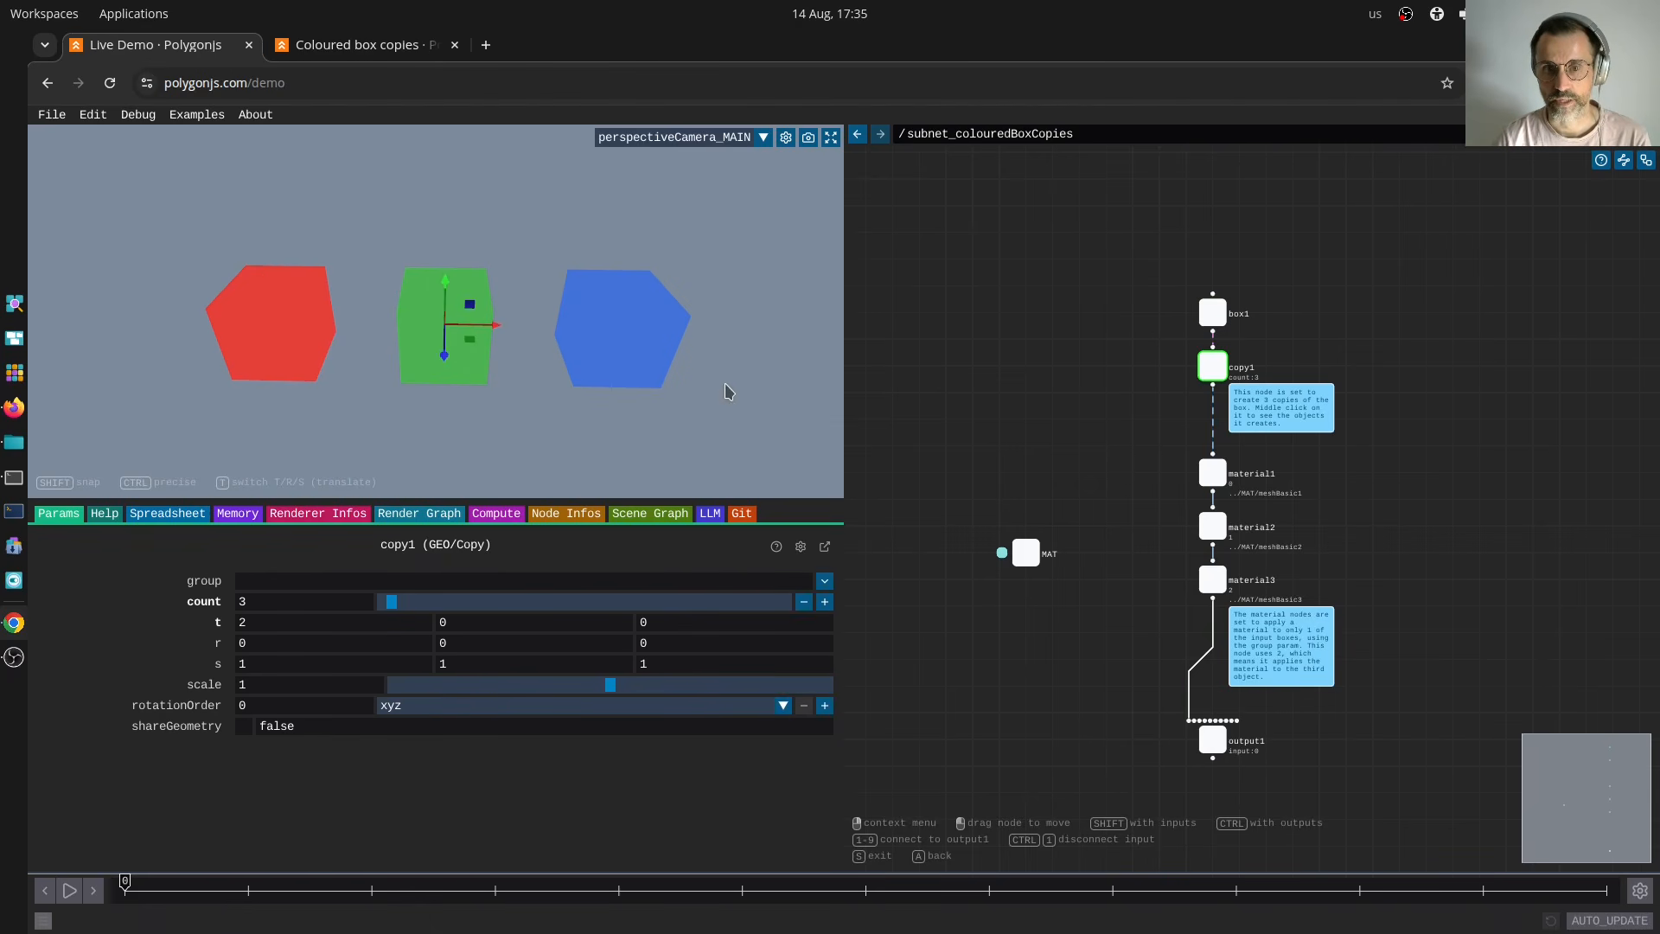
{"action": "left_click_drag", "start_coordinate": [619, 409], "coordinate": [749, 400]}
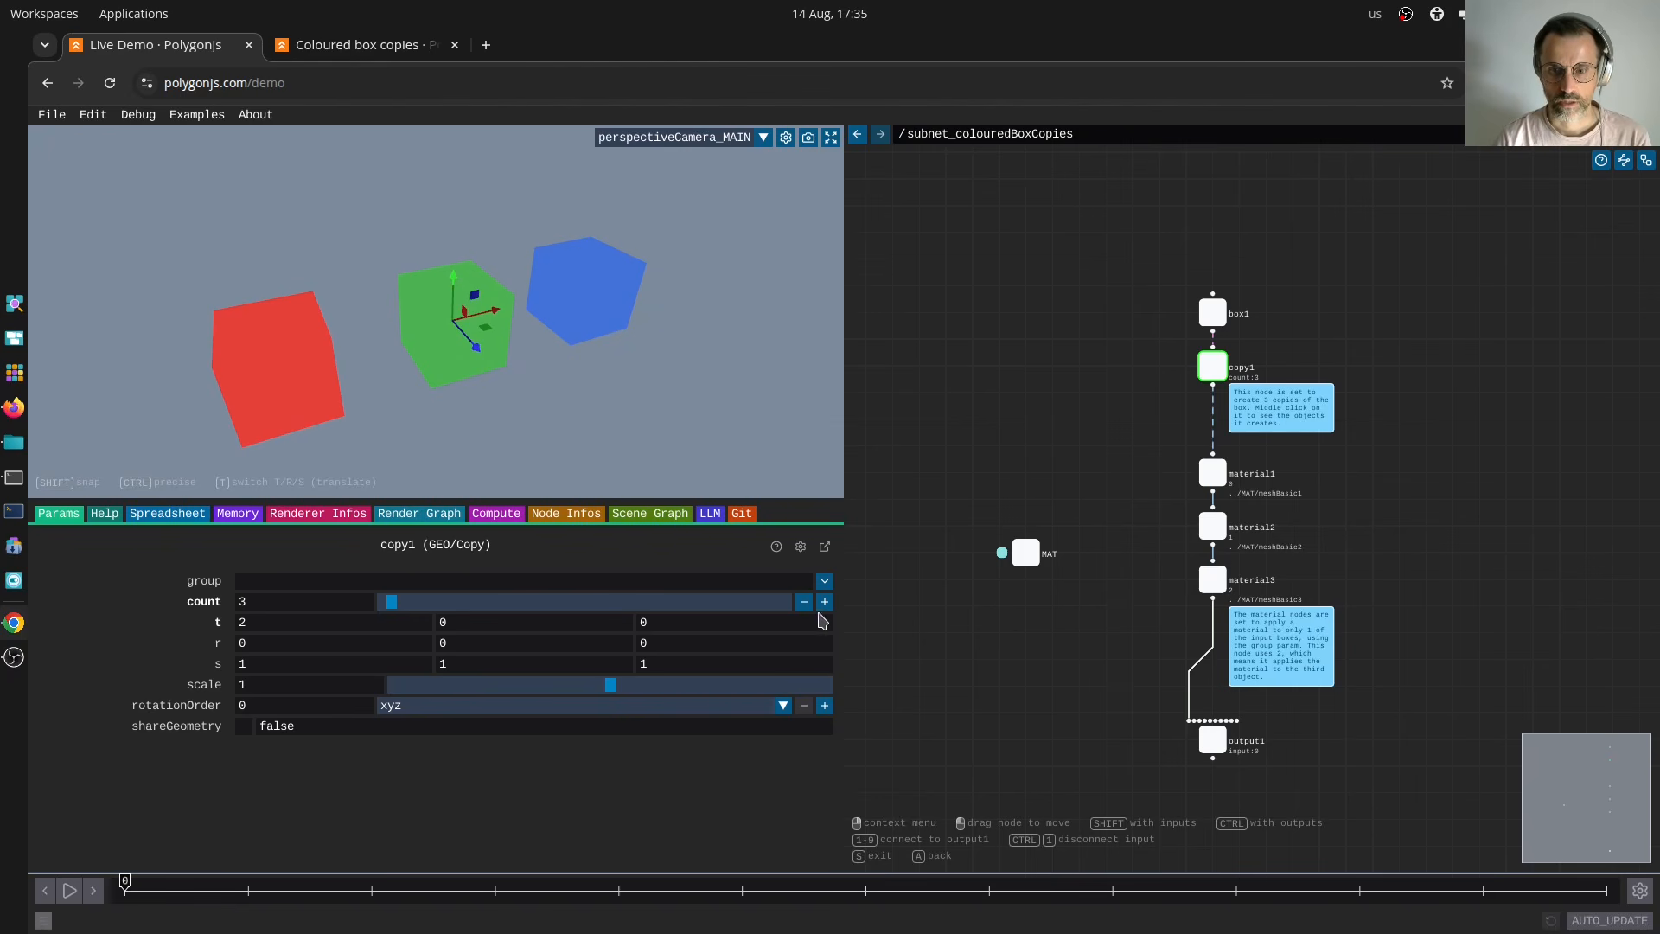
{"action": "left_click", "coordinate": [825, 601]}
{"action": "left_click", "coordinate": [825, 601]}
{"action": "left_click", "coordinate": [824, 601]}
{"action": "left_click_drag", "start_coordinate": [782, 384], "coordinate": [760, 361]}
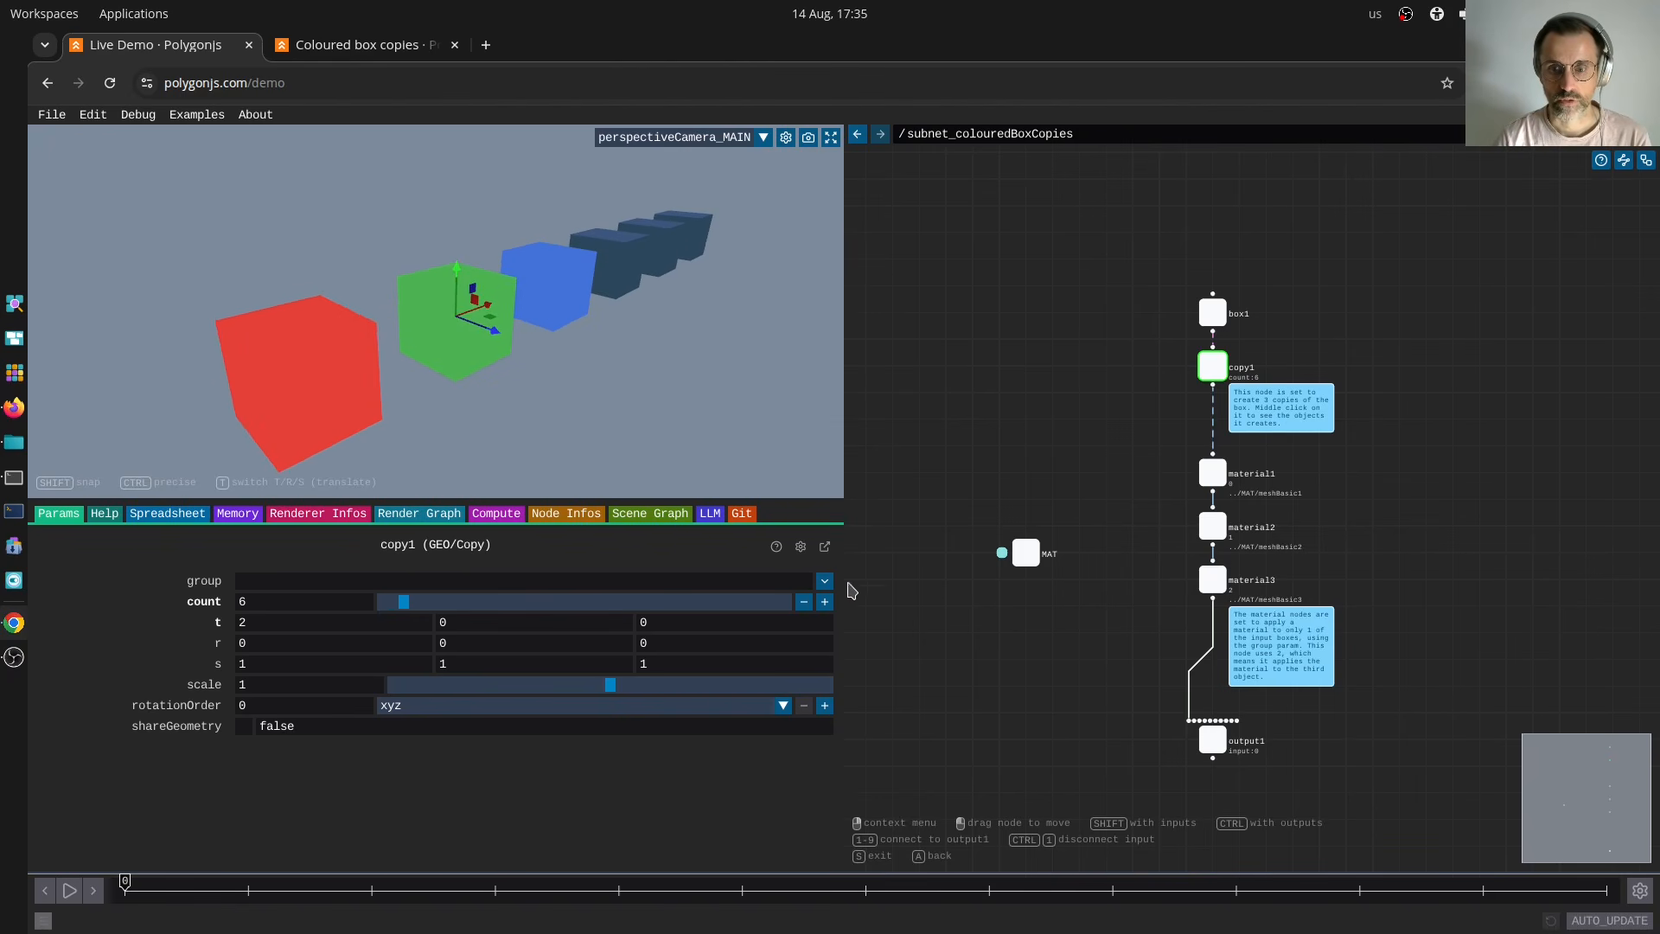
{"action": "left_click", "coordinate": [825, 601]}
{"action": "left_click", "coordinate": [825, 600]}
{"action": "left_click", "coordinate": [824, 600]}
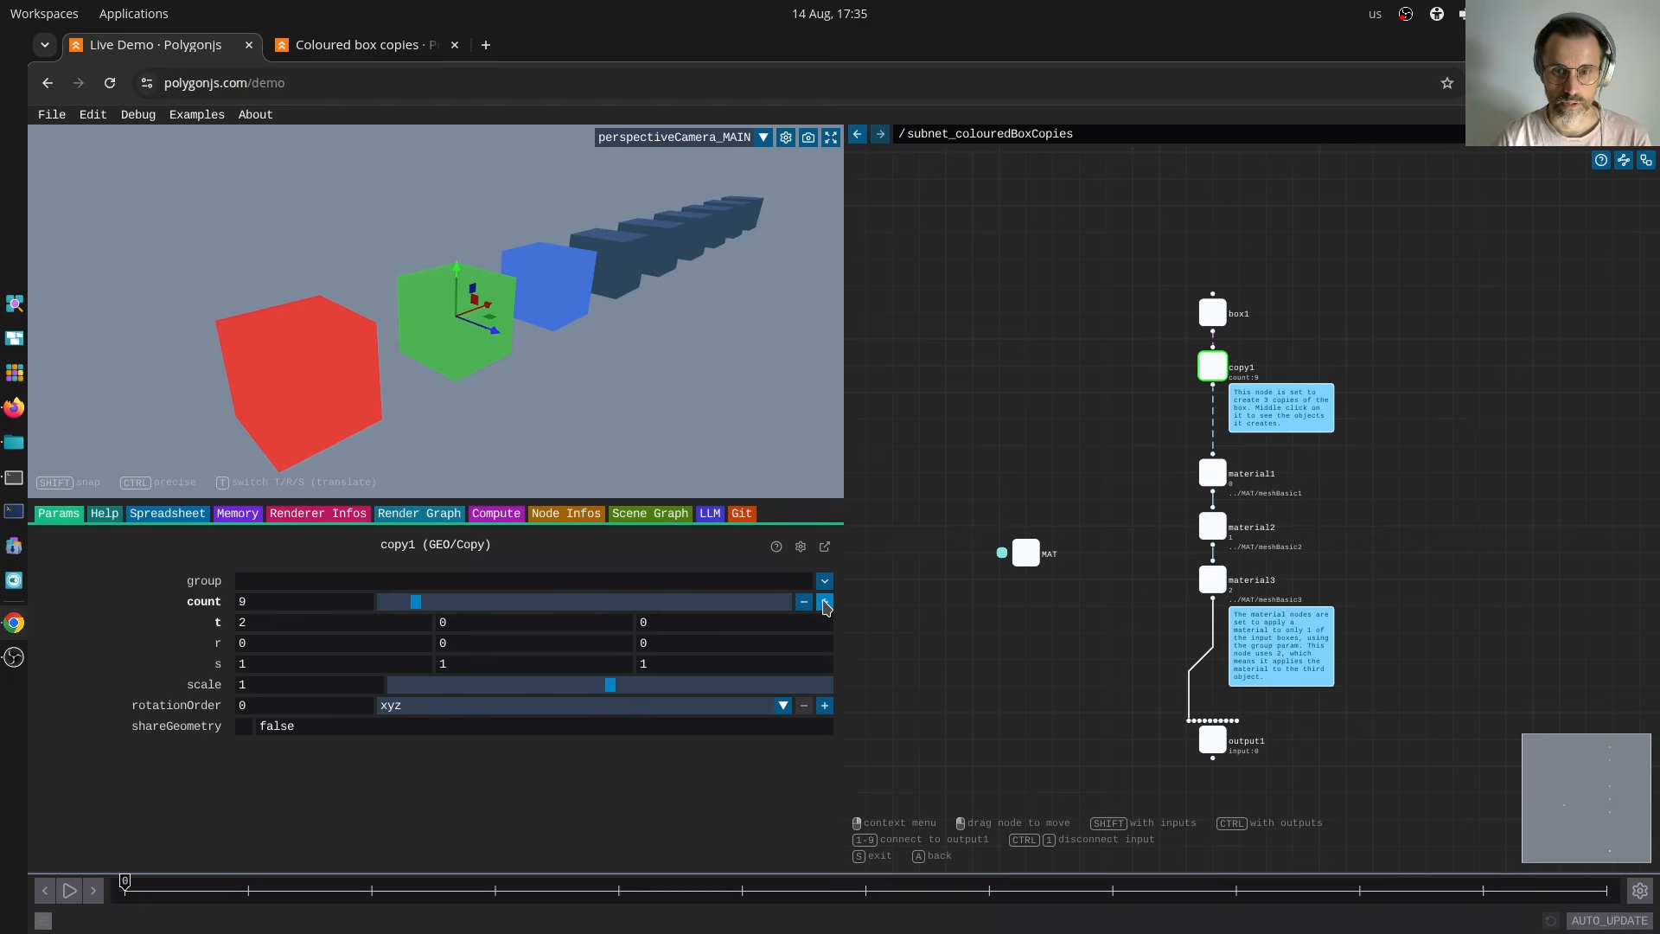
{"action": "left_click", "coordinate": [824, 600]}
{"action": "left_click", "coordinate": [825, 600]}
Use the viewport gizmo to set copy1's translation to about (1.8, -0.08, 0), Y rotation to about -19.6 and Y scale to about 1.1.
{"action": "left_click_drag", "start_coordinate": [497, 309], "coordinate": [458, 361]}
{"action": "key", "text": "t"}
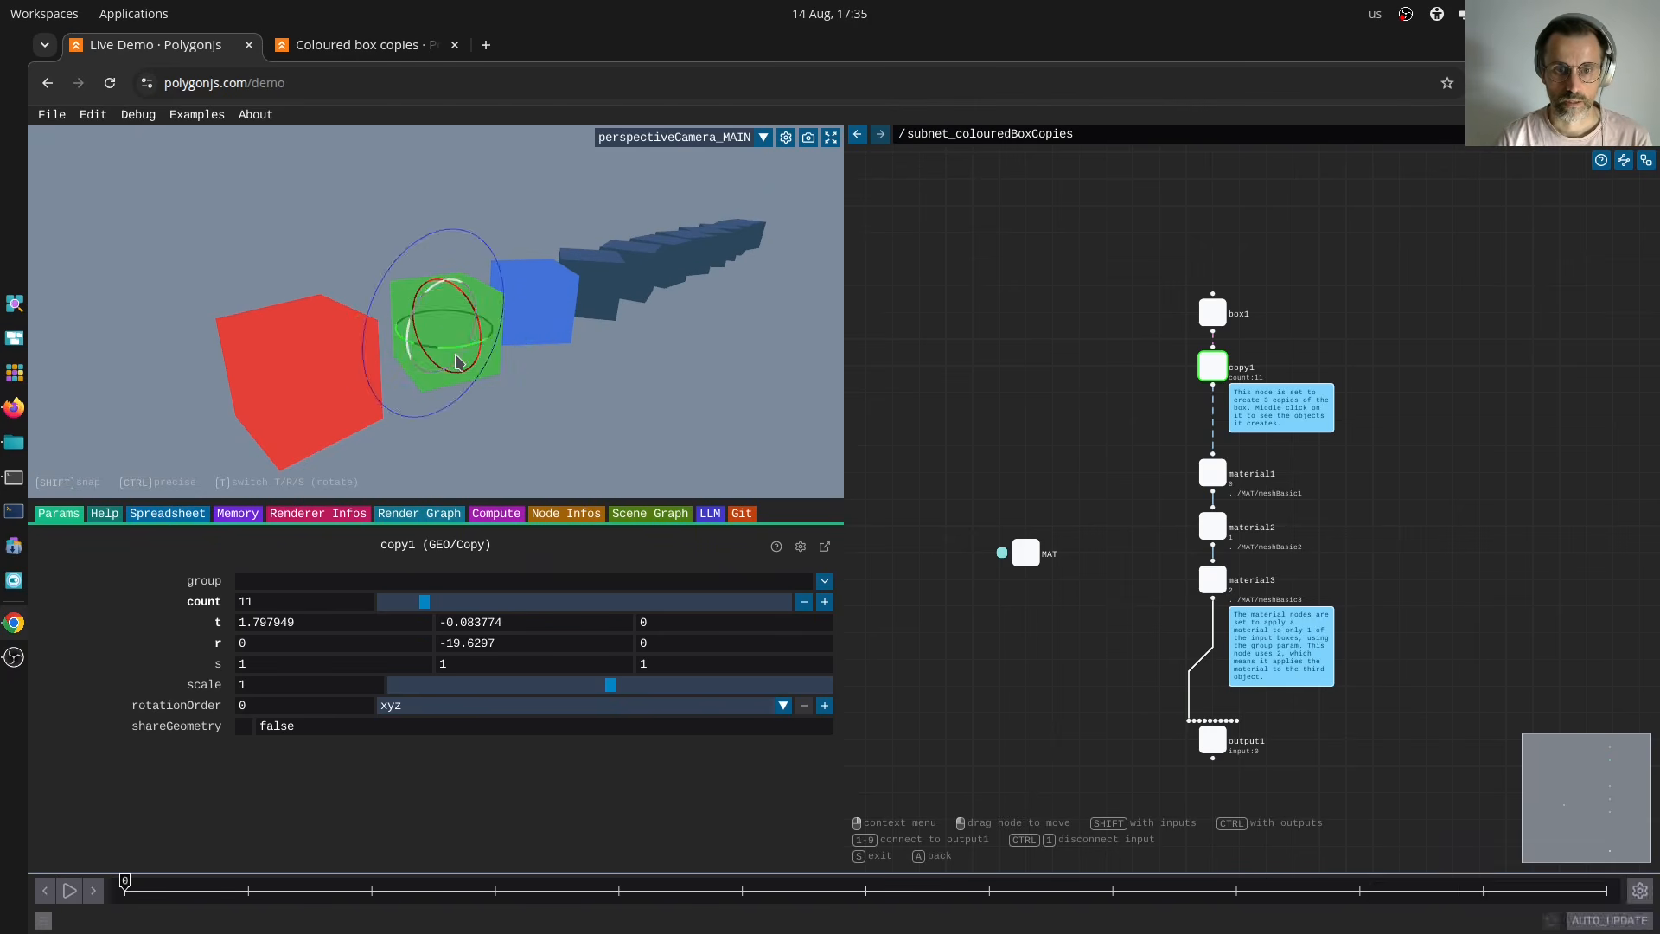
{"action": "key", "text": "t"}
{"action": "left_click_drag", "start_coordinate": [443, 281], "coordinate": [443, 268]}
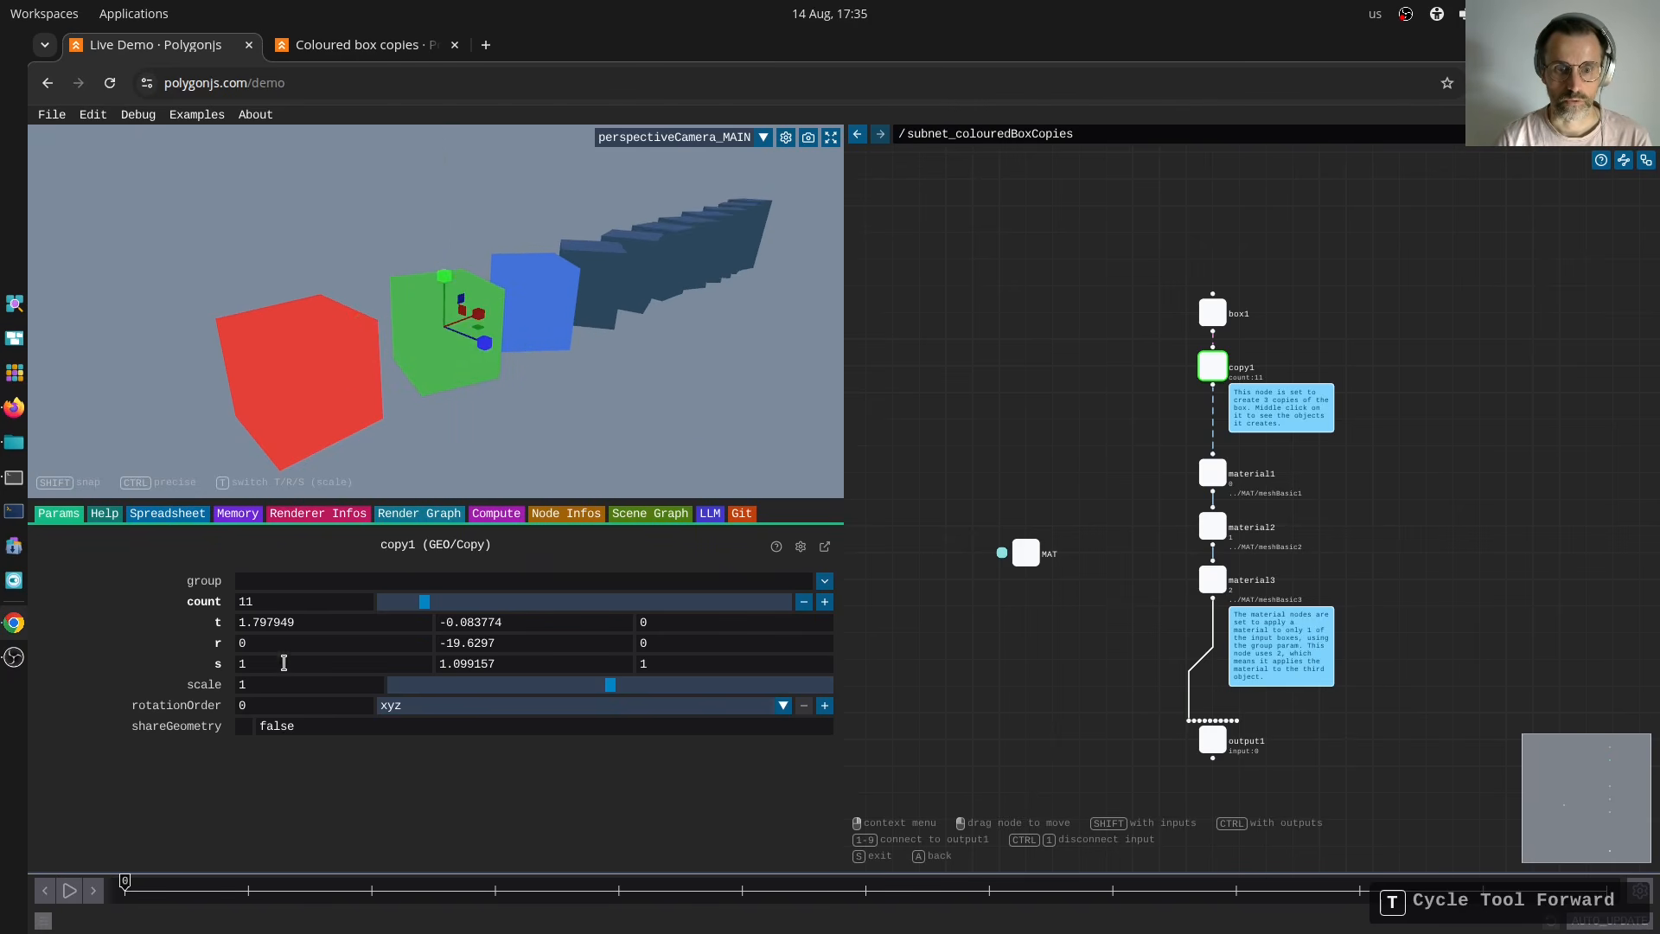
Reset copy1's translation, rotation and scale to their defaults and use the viewport gizmo to set X translation to about 1.55.
{"action": "middle_click", "coordinate": [218, 627]}
{"action": "middle_click", "coordinate": [215, 647]}
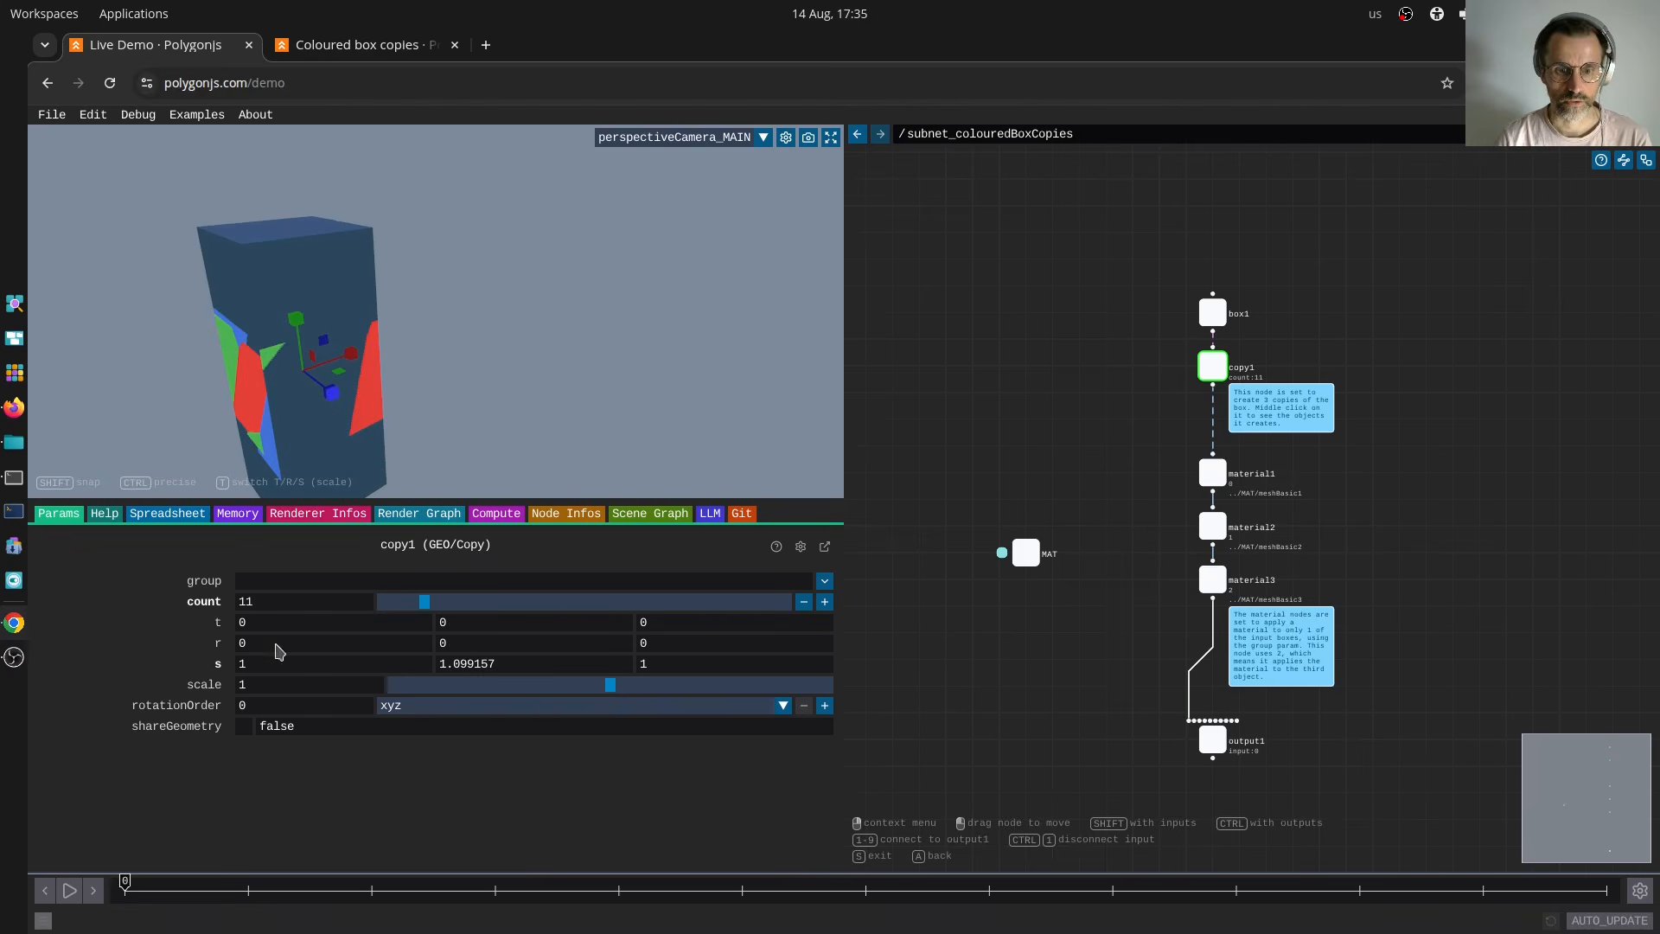
{"action": "middle_click", "coordinate": [217, 663]}
{"action": "key", "text": "t"}
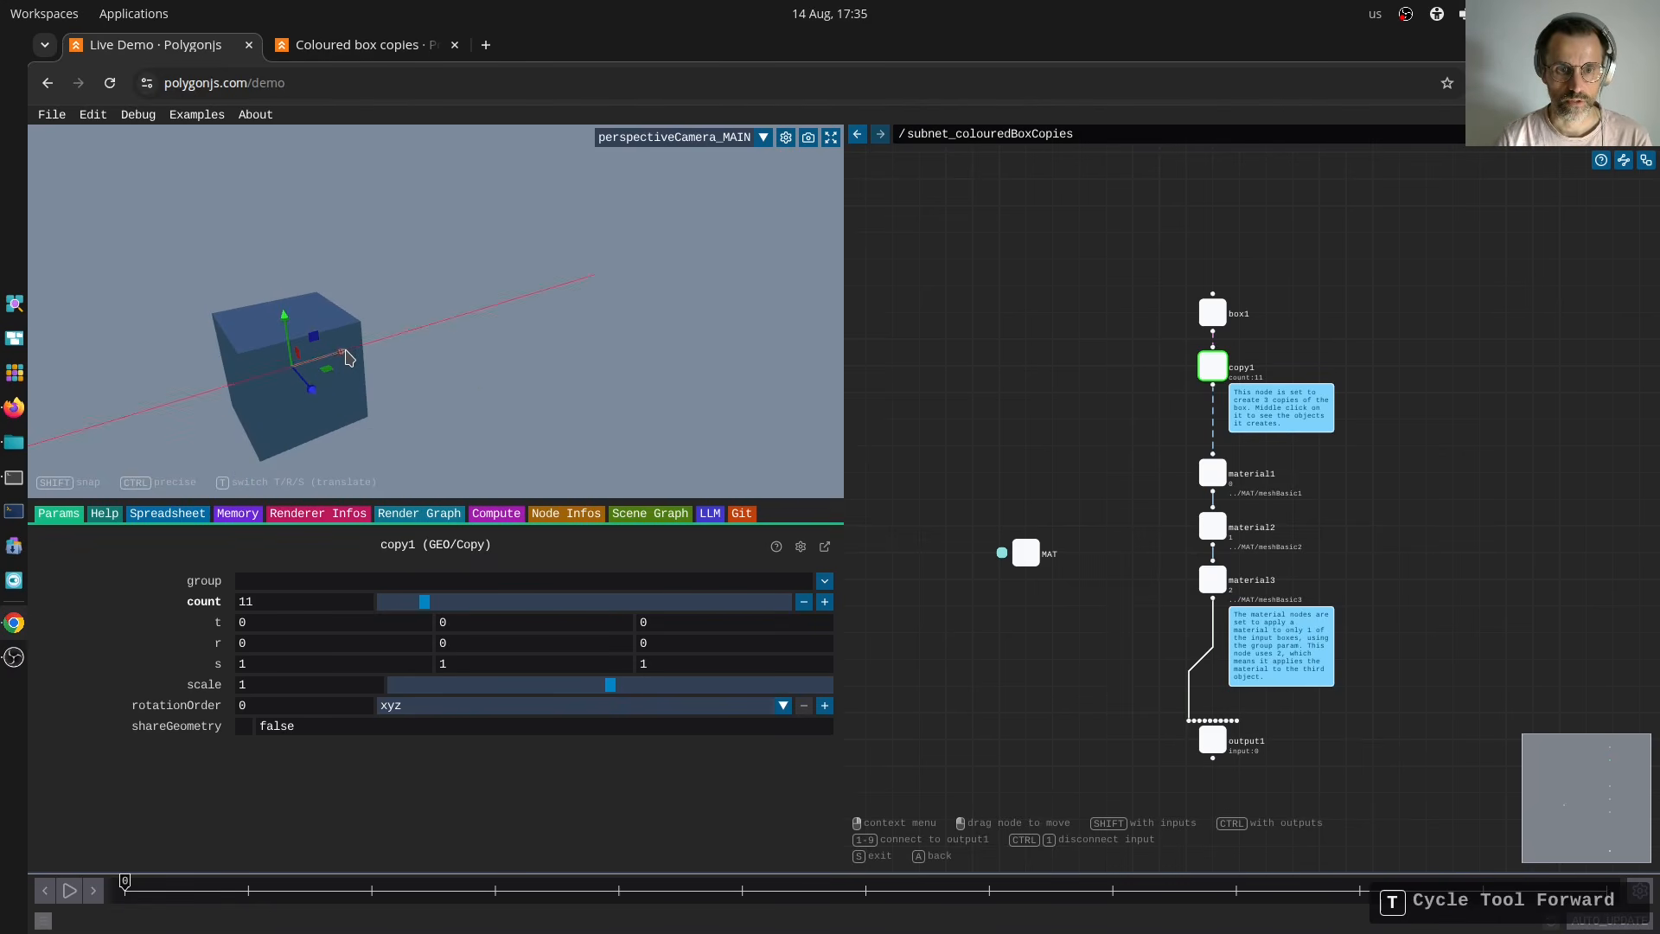
{"action": "left_click_drag", "start_coordinate": [346, 356], "coordinate": [468, 319]}
Set copy1's count to 3 and view the boxes from the front.
{"action": "left_click", "coordinate": [329, 600]}
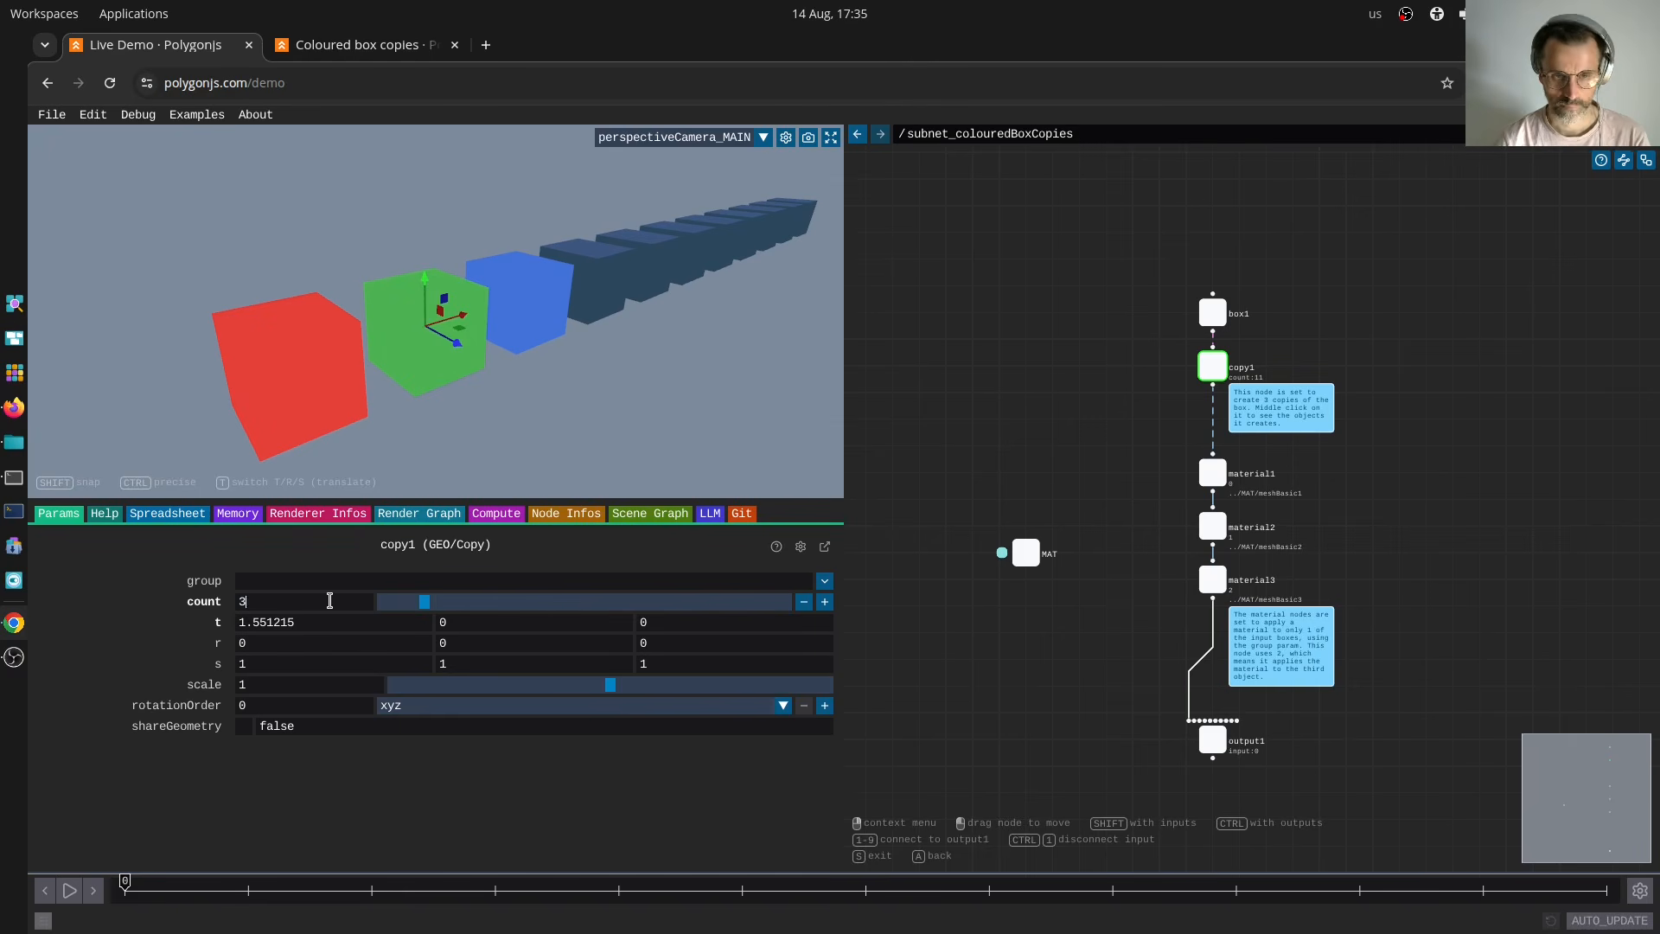
{"action": "type", "text": "3"}
{"action": "key", "text": "Return"}
{"action": "left_click_drag", "start_coordinate": [717, 337], "coordinate": [630, 377]}
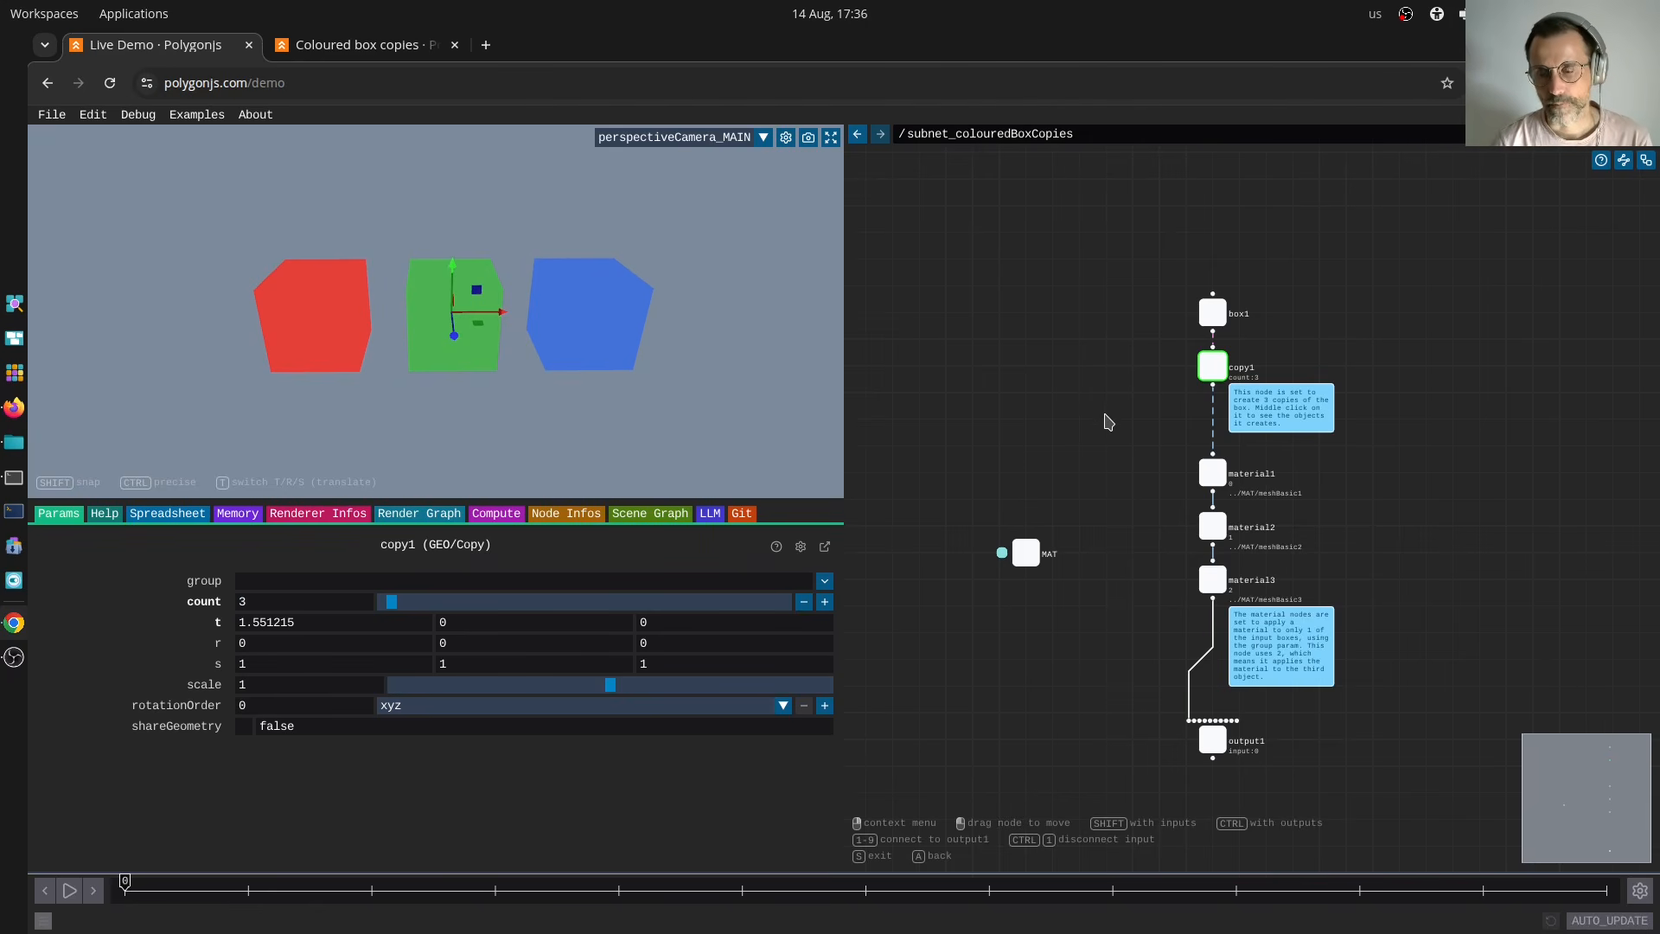
Select material1, material2 and material3 in turn to compare their group and path parameters.
{"action": "left_click_drag", "start_coordinate": [1143, 437], "coordinate": [1070, 439]}
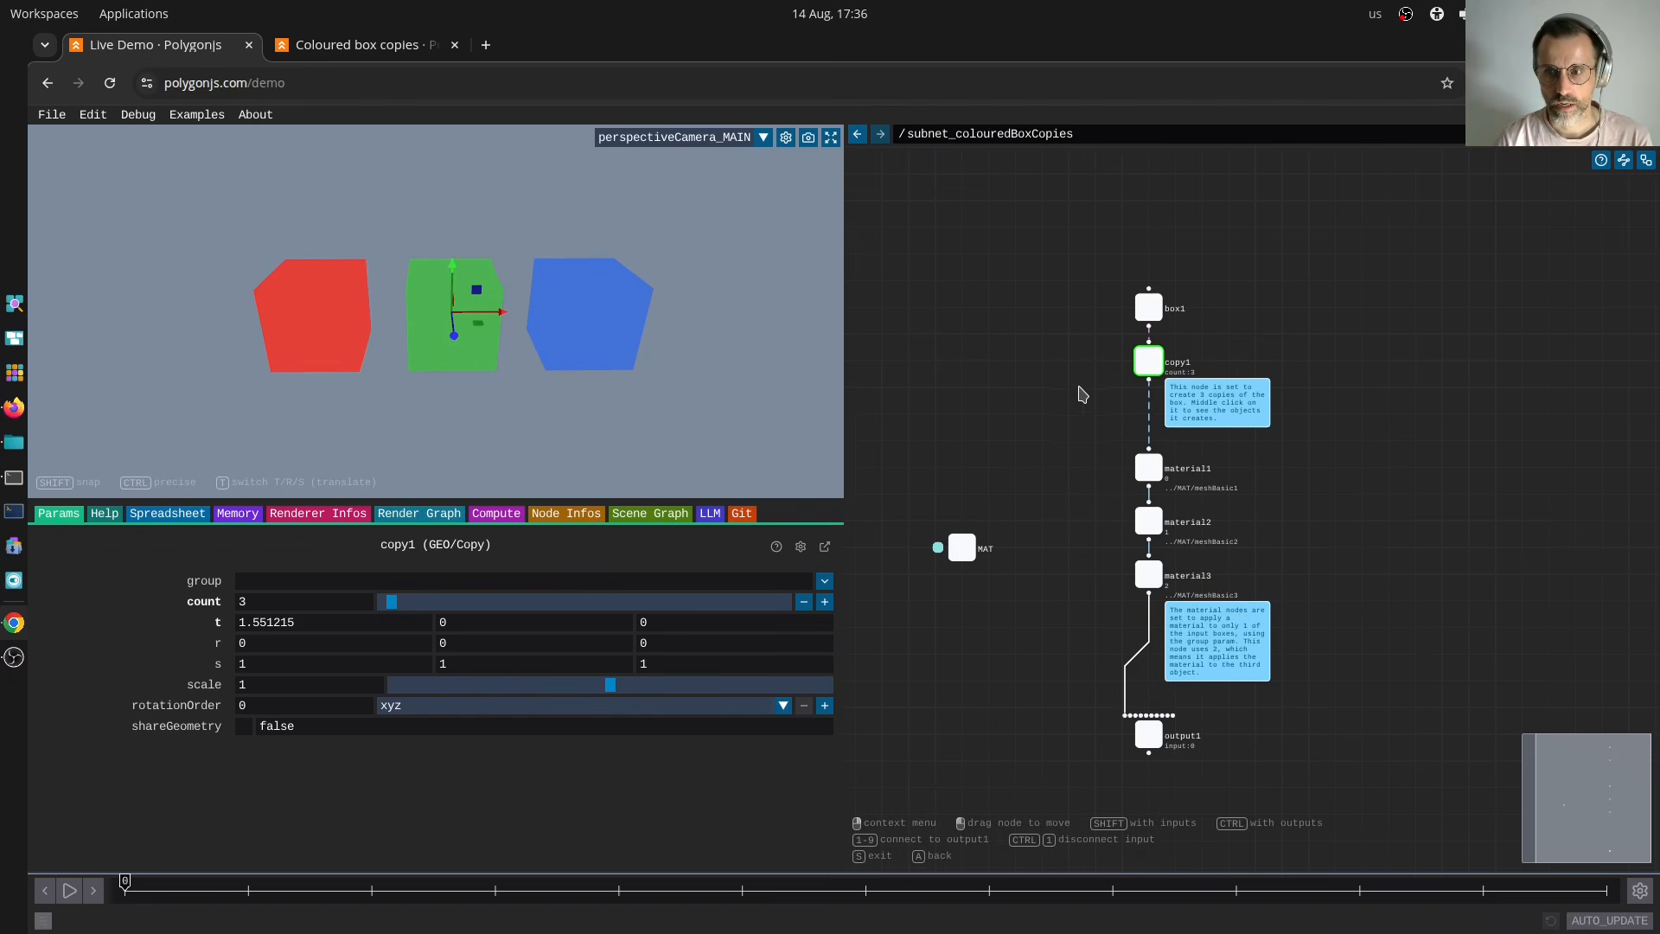
{"action": "left_click", "coordinate": [1128, 467]}
{"action": "left_click", "coordinate": [1123, 522]}
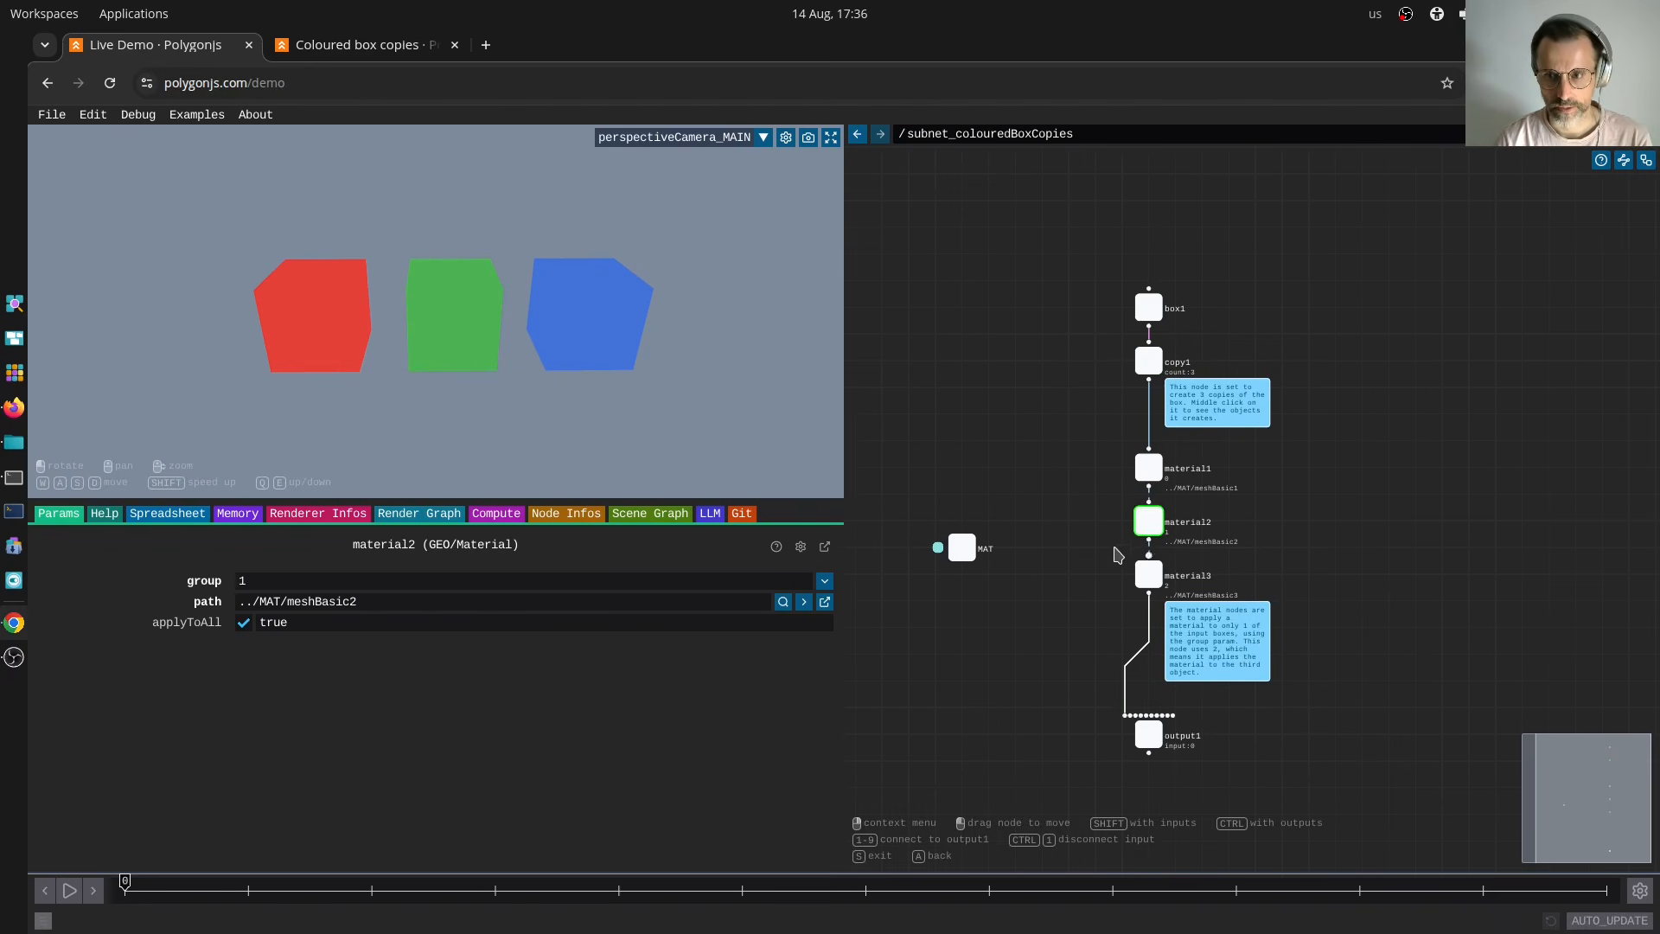
{"action": "left_click", "coordinate": [1125, 574]}
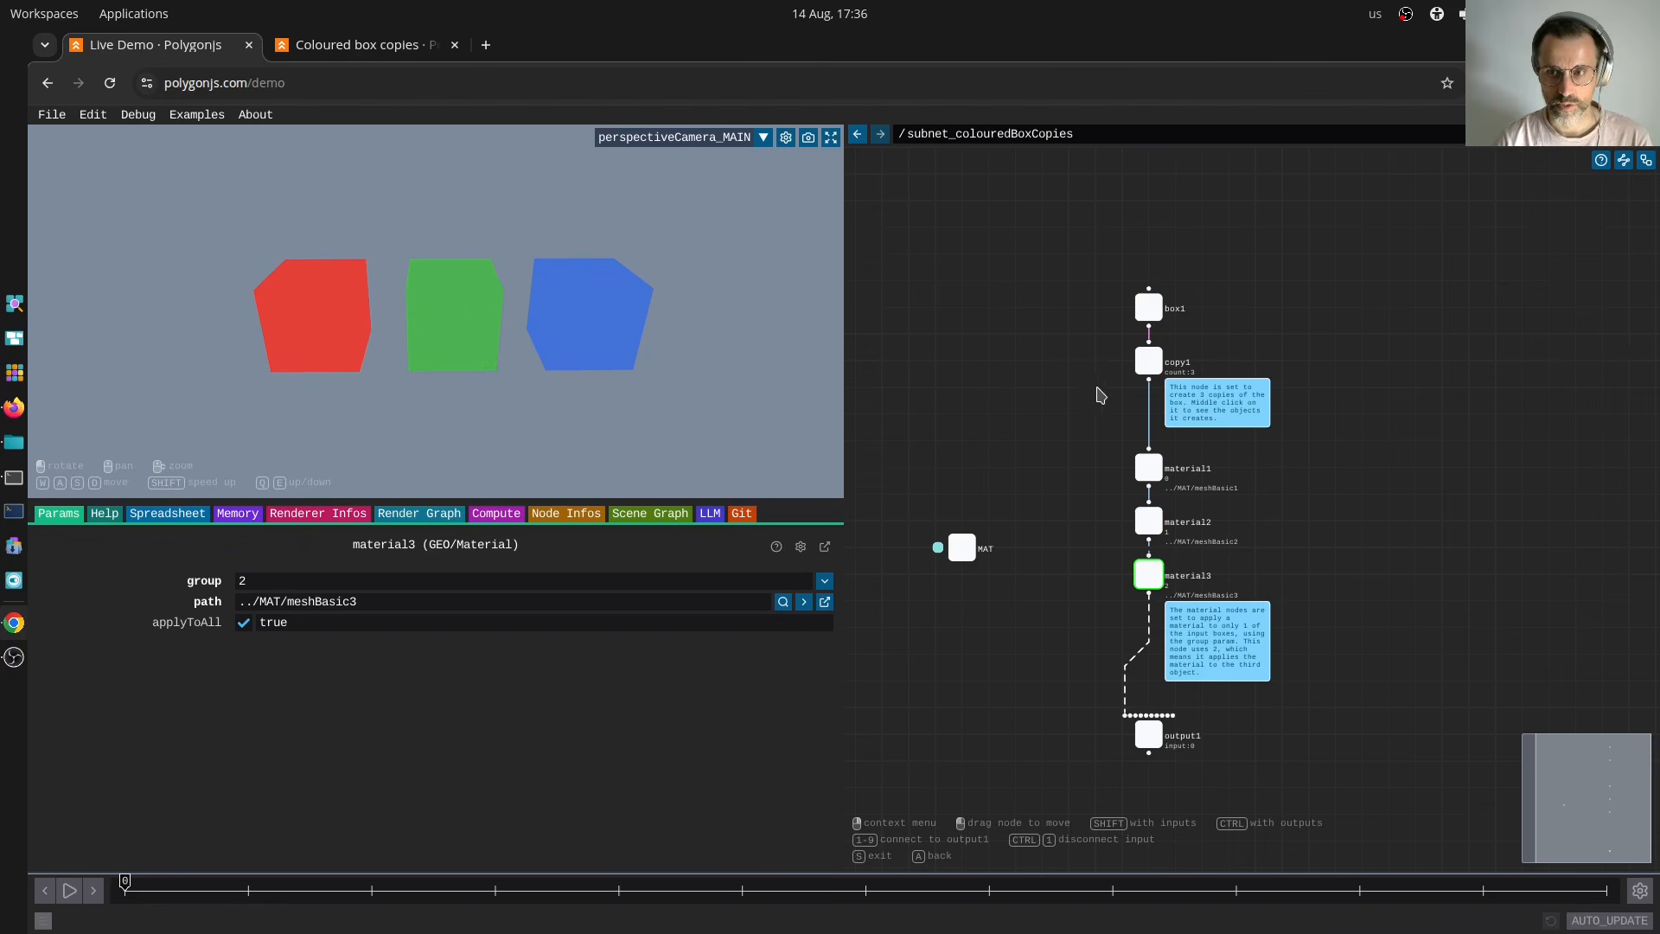
Move the box1 and copy1 nodes together to the left of the material node chain.
{"action": "left_click_drag", "start_coordinate": [1092, 255], "coordinate": [1174, 389]}
{"action": "left_click", "coordinate": [1138, 359]}
{"action": "left_click", "coordinate": [1168, 350]}
{"action": "left_click_drag", "start_coordinate": [1113, 235], "coordinate": [1059, 363]}
{"action": "left_click", "coordinate": [1008, 405]}
Connect box1, copy1 and material1 in turn to output1 to preview the result of each node.
{"action": "left_click", "coordinate": [1068, 307]}
{"action": "key", "text": "1"}
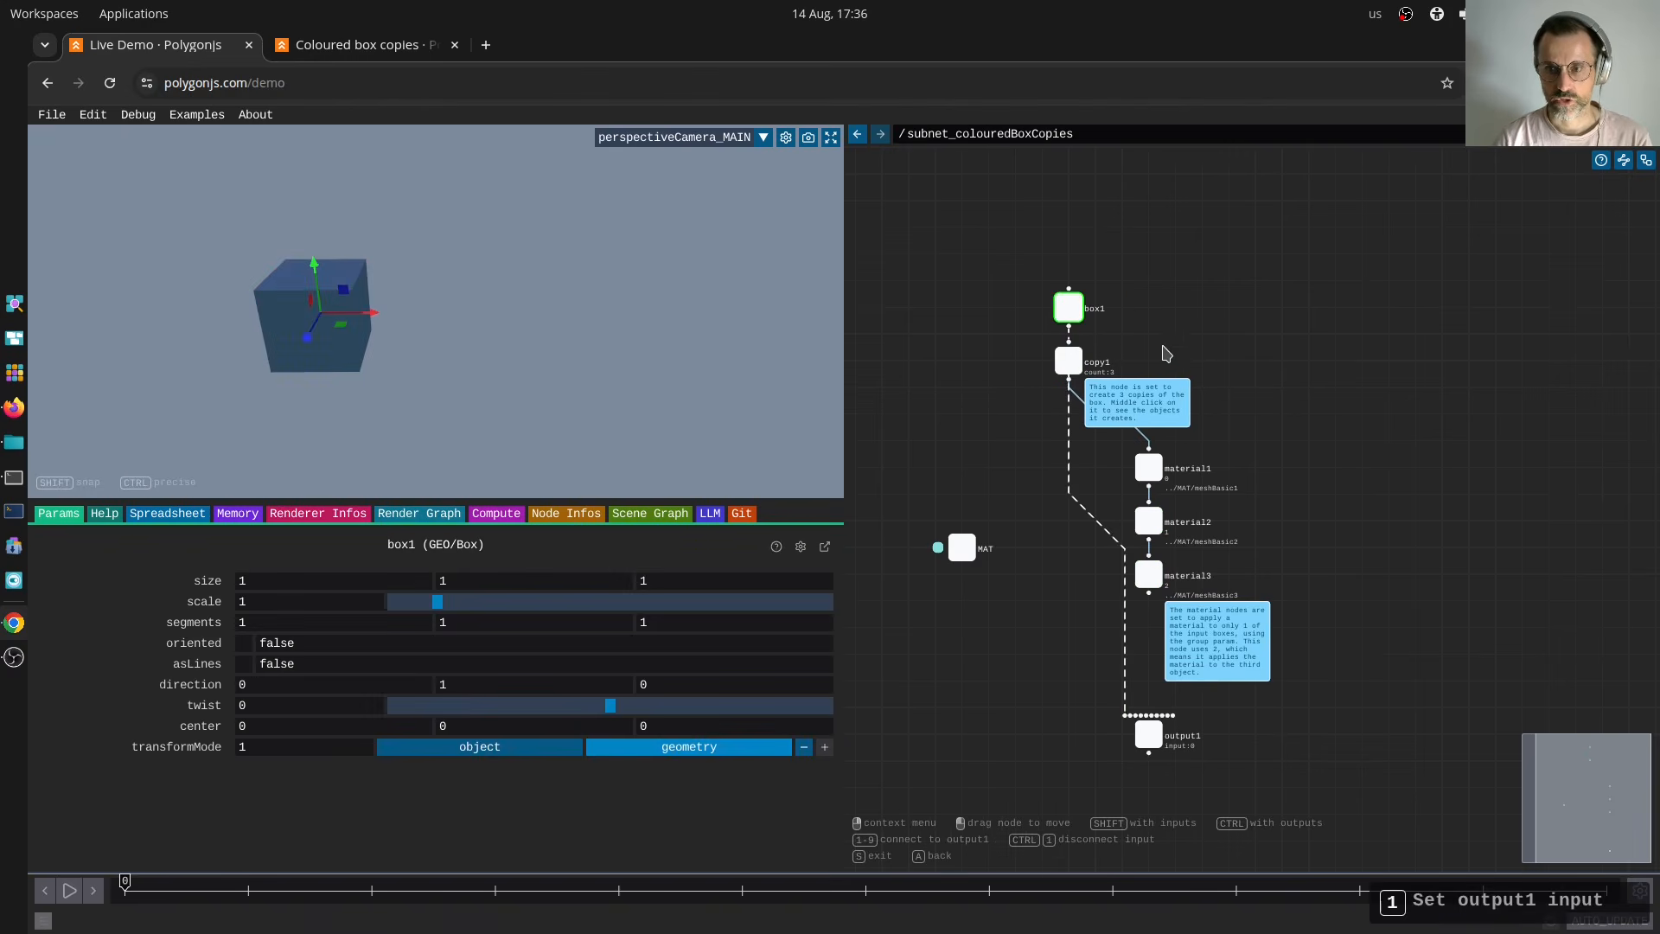
{"action": "mouse_move", "coordinate": [1079, 370]}
{"action": "left_mouse_down"}
{"action": "mouse_move", "coordinate": [1158, 370]}
{"action": "mouse_move", "coordinate": [1058, 374]}
{"action": "left_mouse_up"}
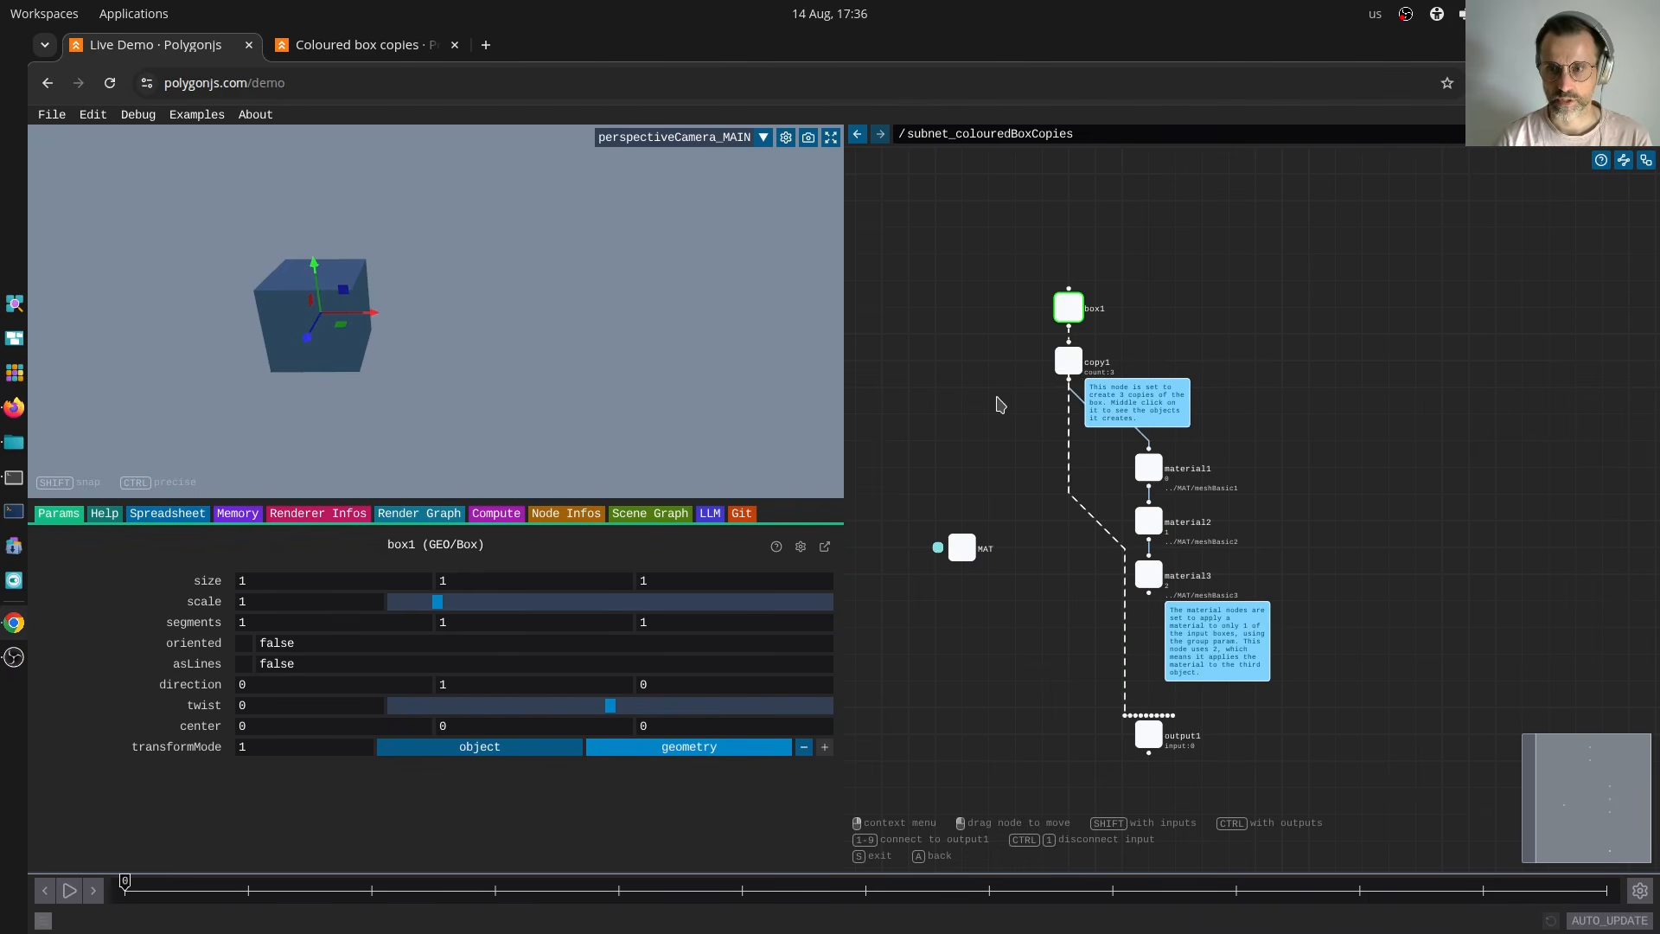
{"action": "left_click", "coordinate": [1070, 362]}
{"action": "key", "text": "1"}
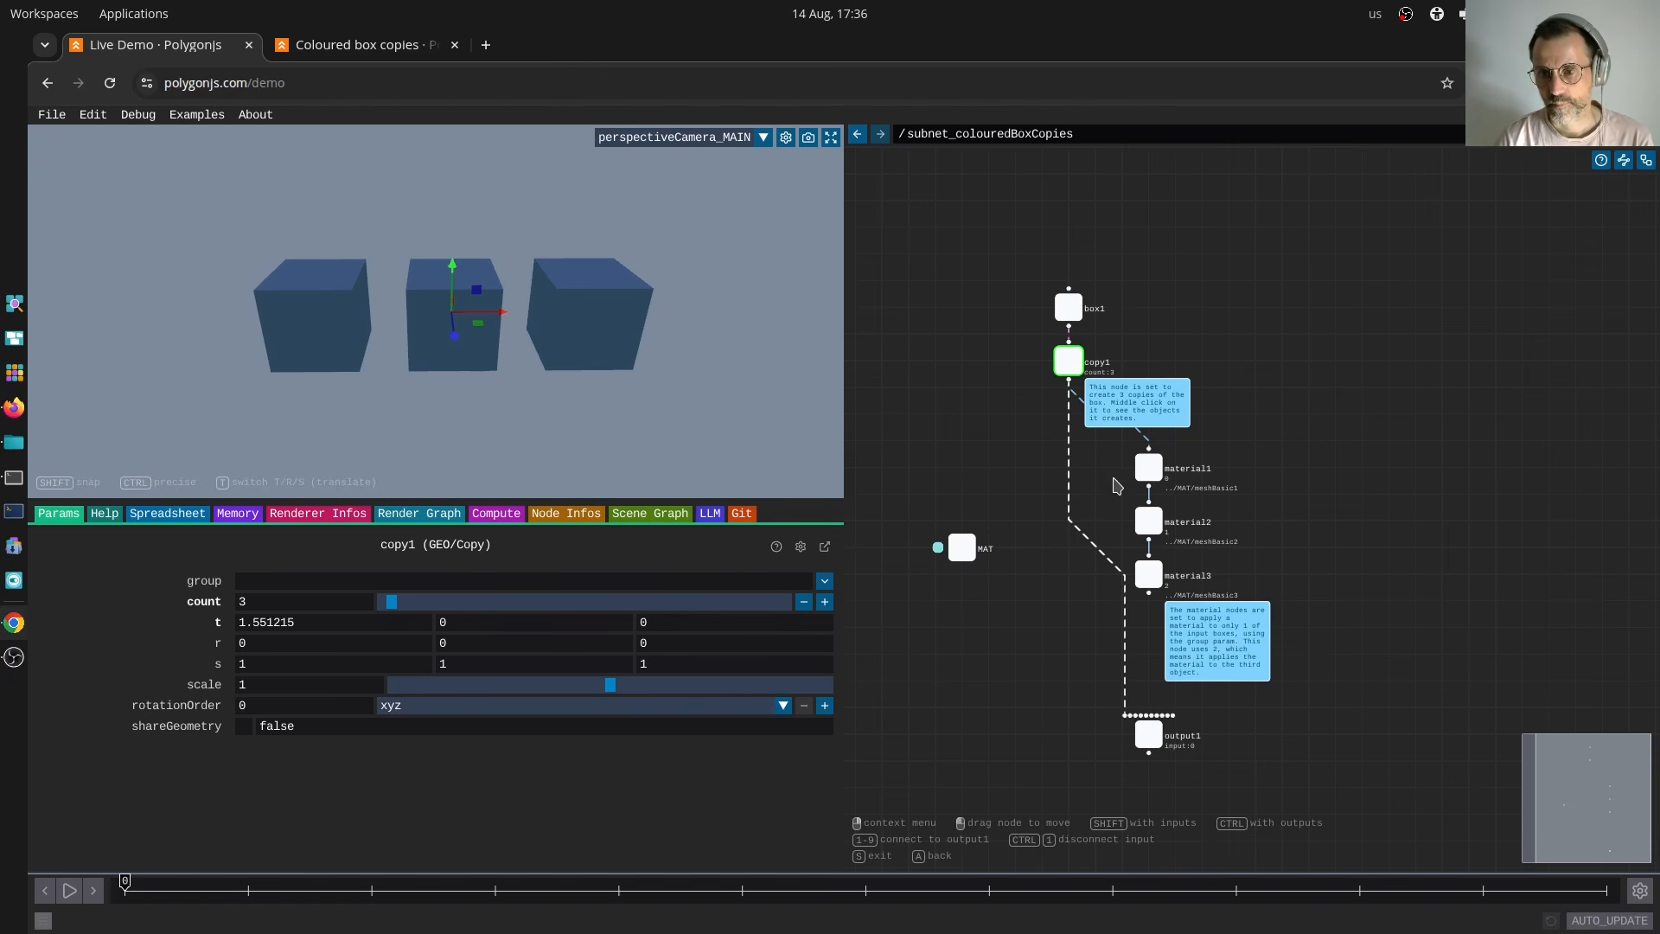
{"action": "left_click", "coordinate": [1147, 468]}
{"action": "key", "text": "1"}
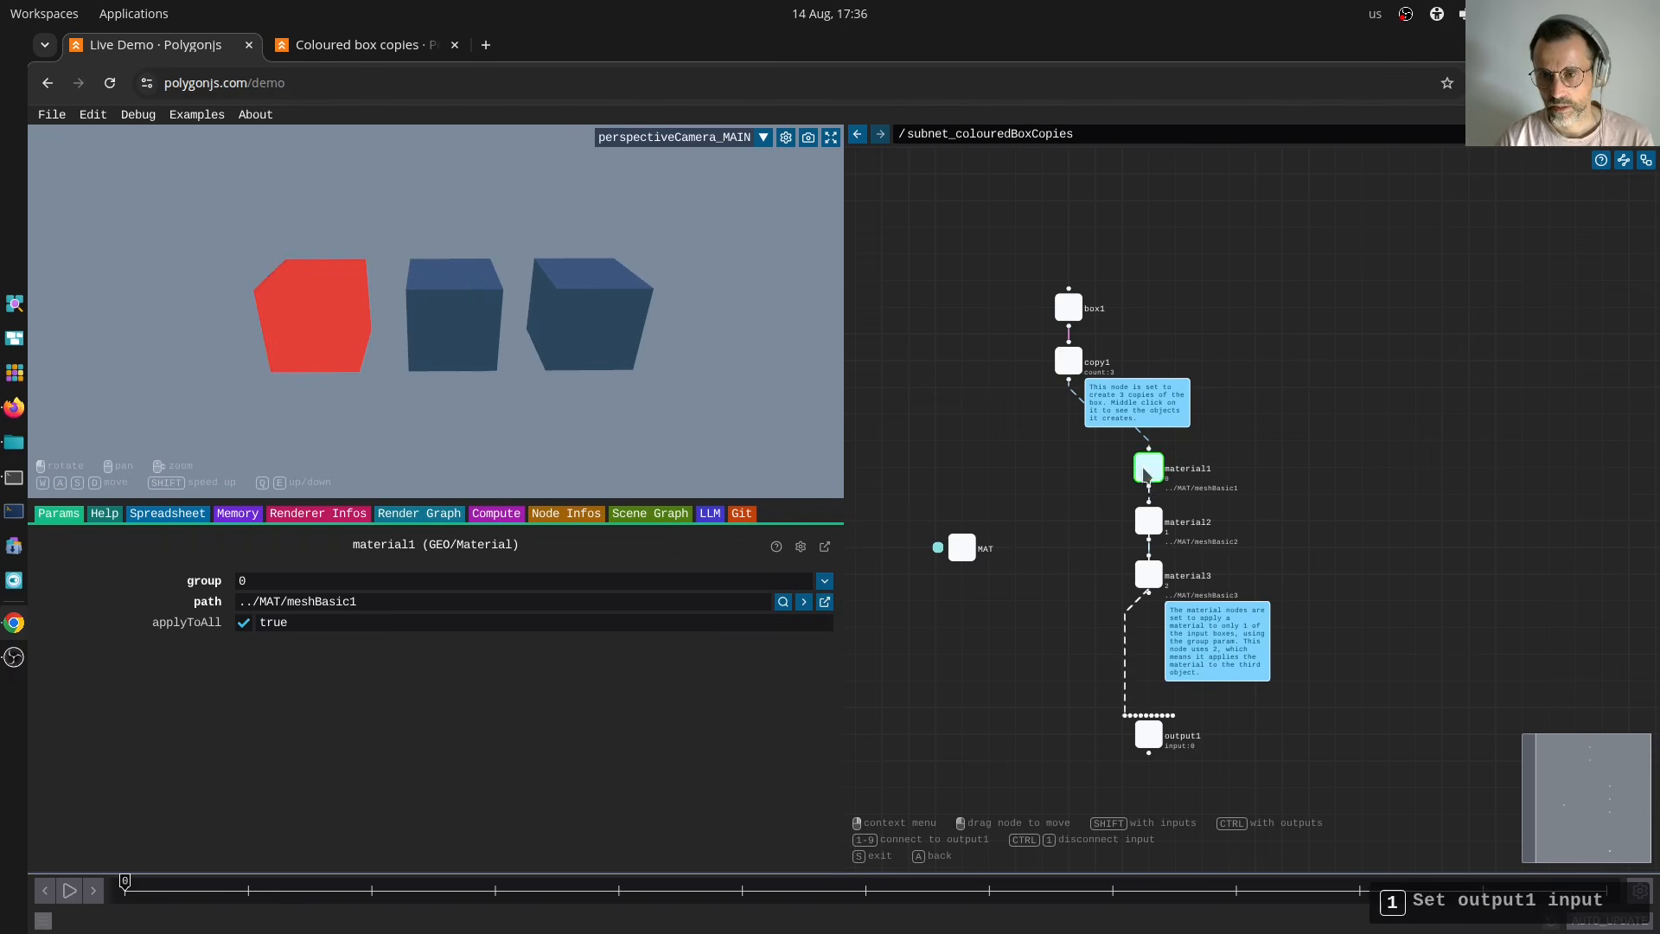
Stagger the material nodes diagonally and connect material2, then material3, to output1.
{"action": "left_click_drag", "start_coordinate": [1160, 481], "coordinate": [1107, 480]}
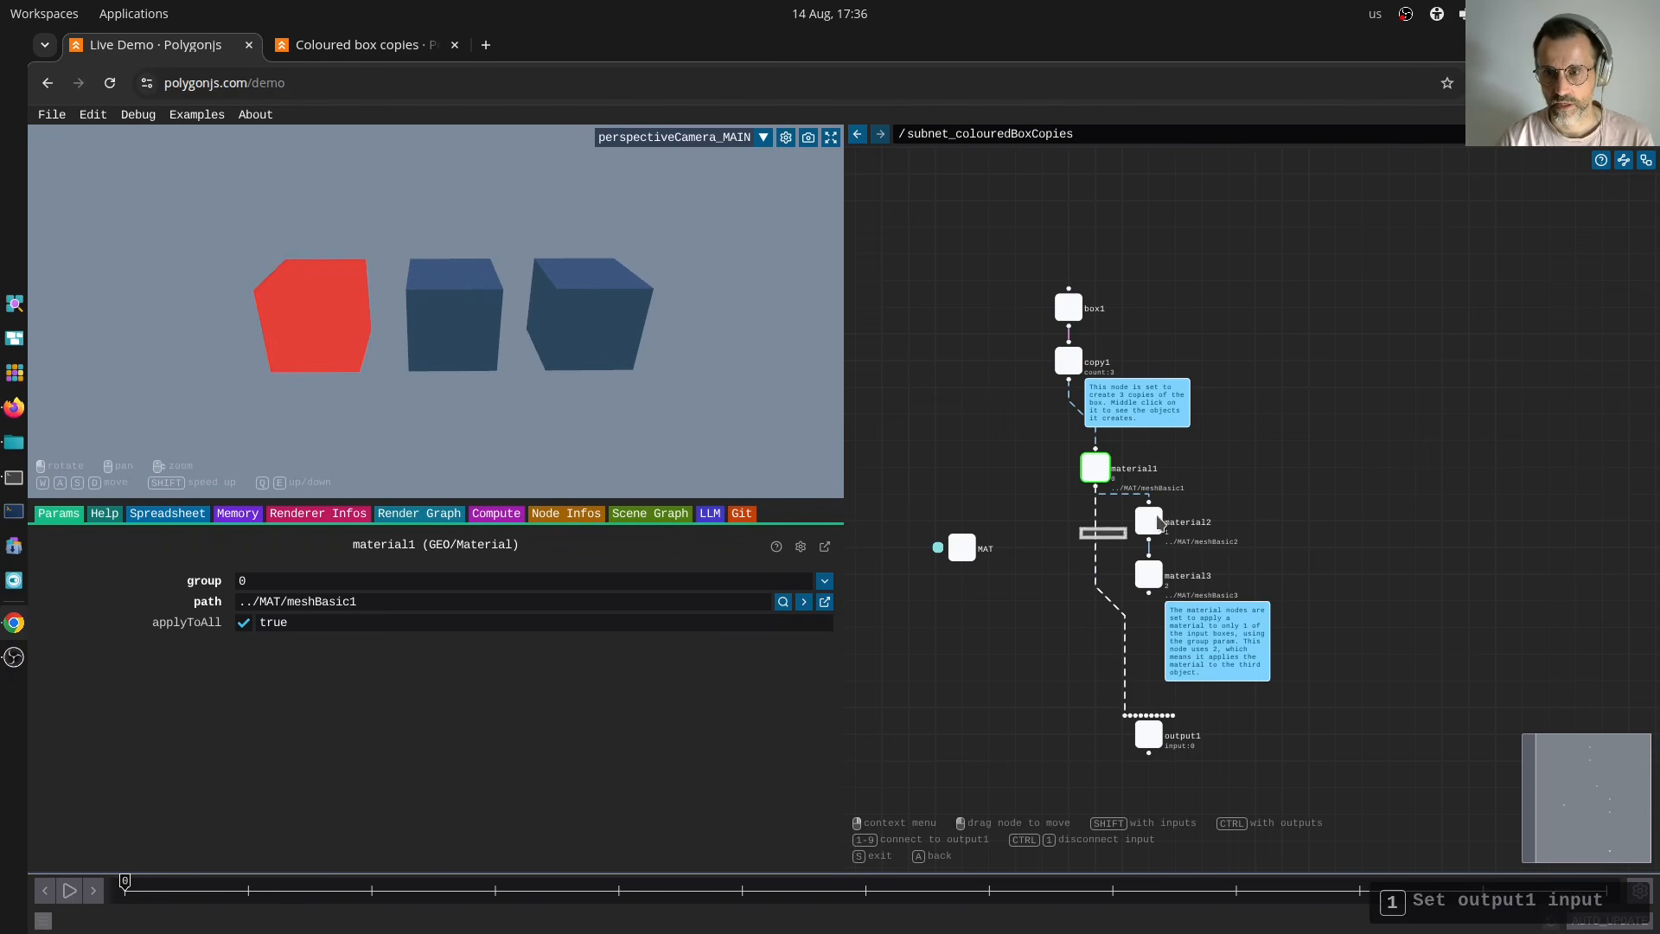
{"action": "left_click", "coordinate": [1148, 521]}
{"action": "key", "text": "1"}
{"action": "left_click", "coordinate": [1201, 574]}
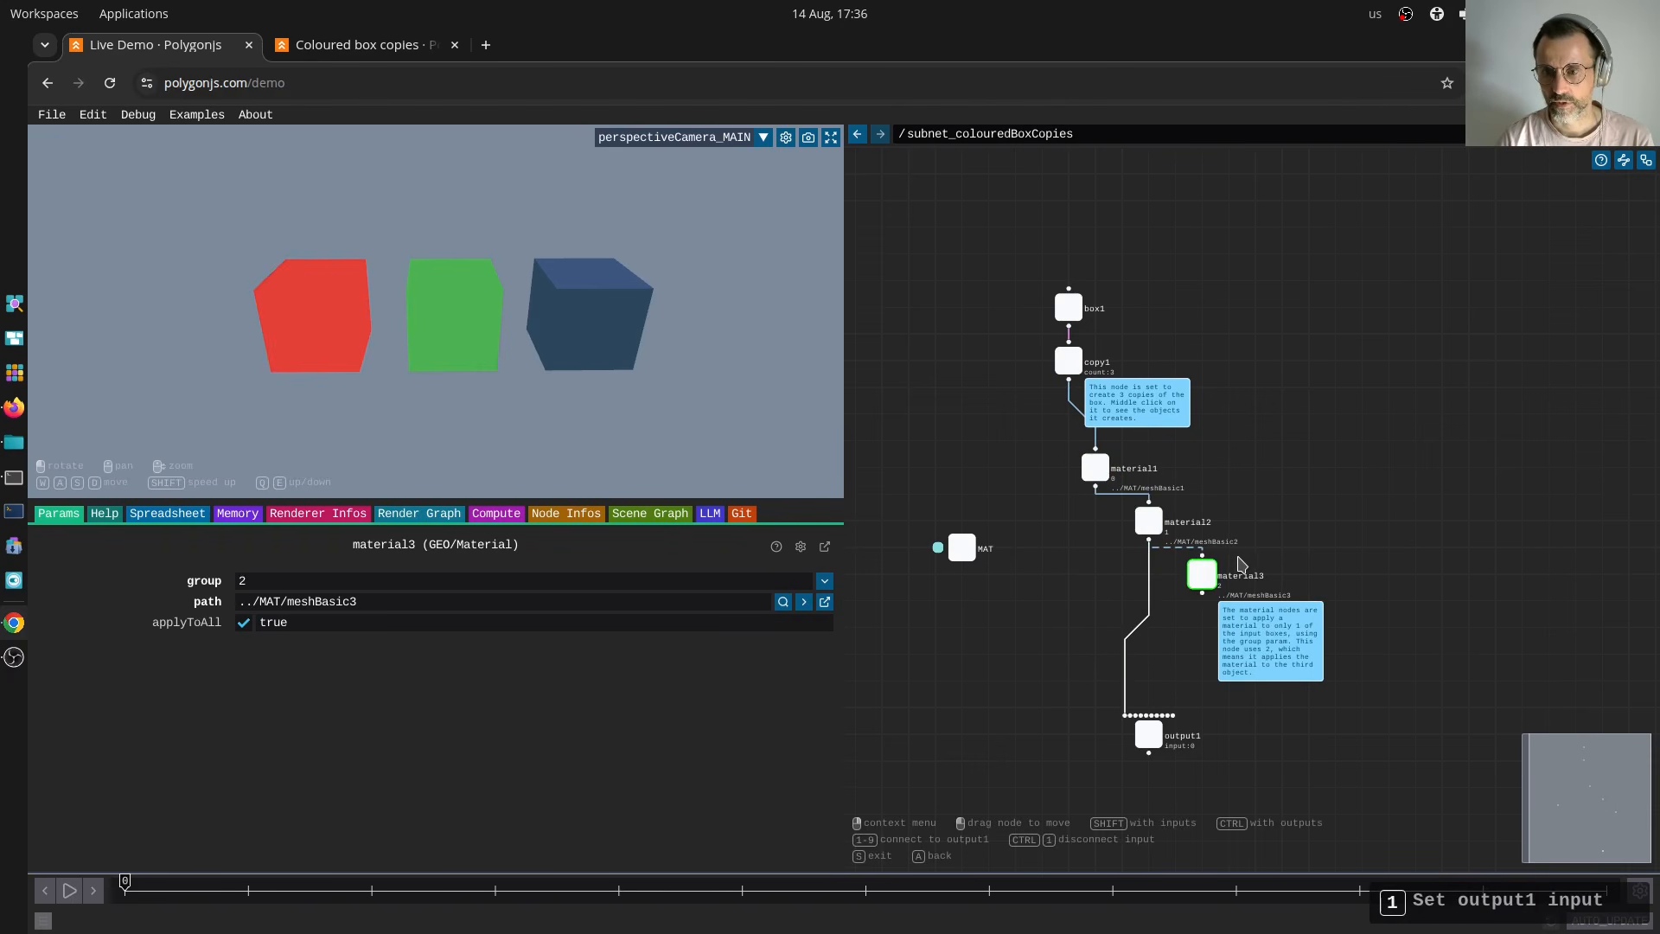
{"action": "key", "text": "1"}
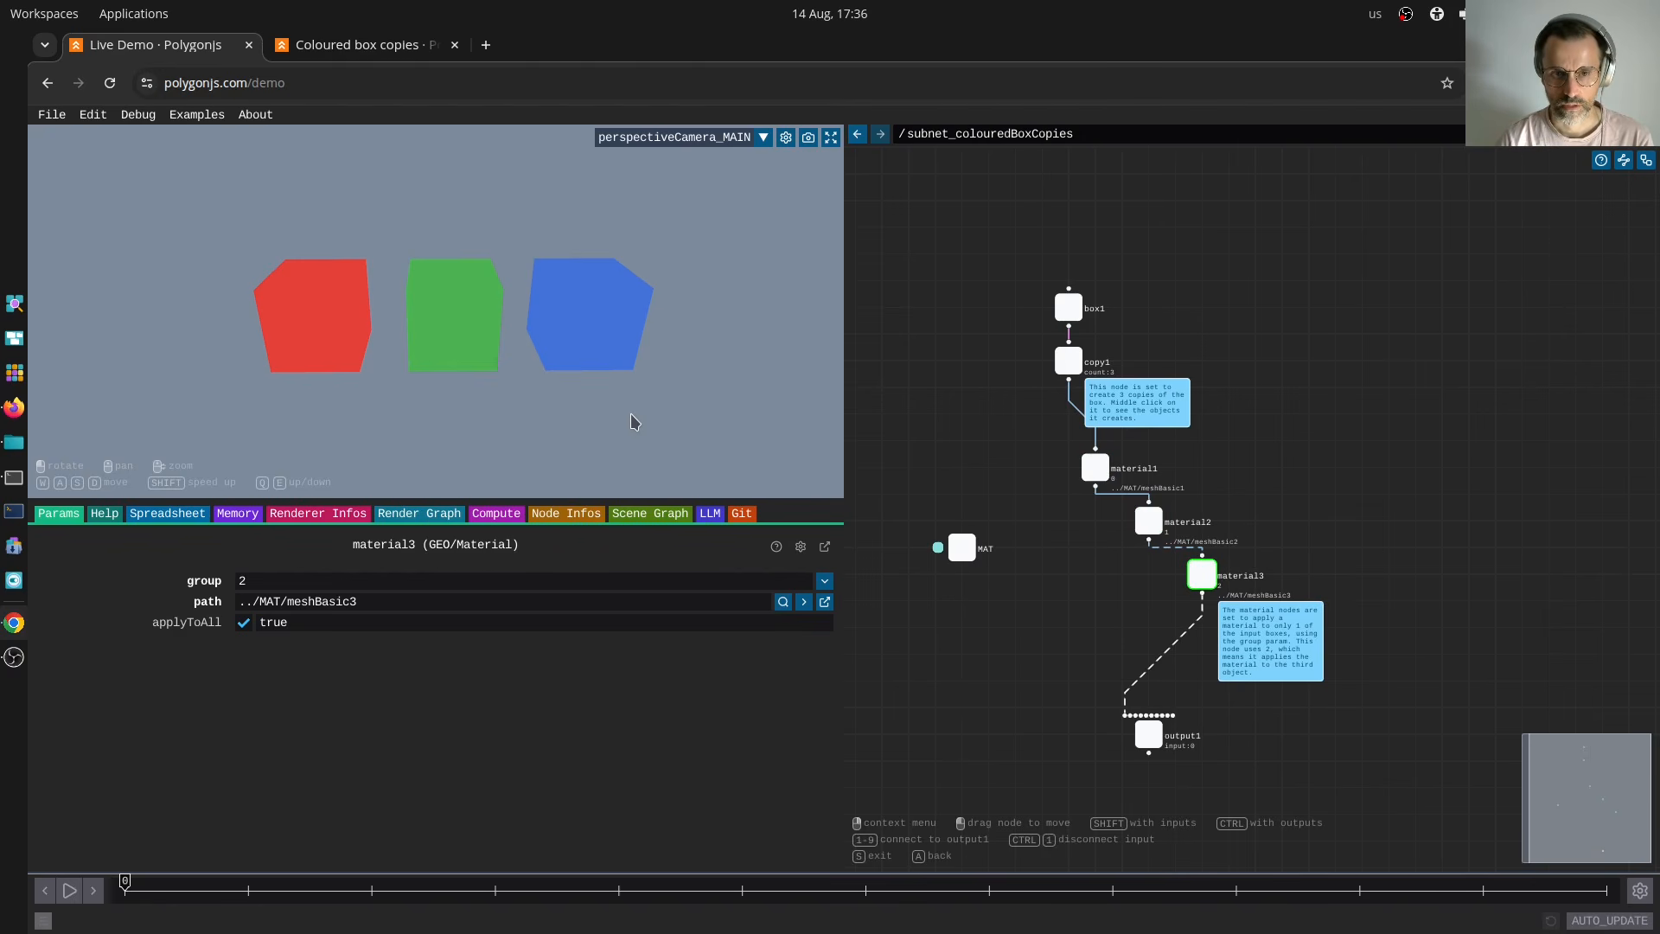
{"action": "left_click", "coordinate": [1053, 517]}
{"action": "left_click", "coordinate": [1095, 468]}
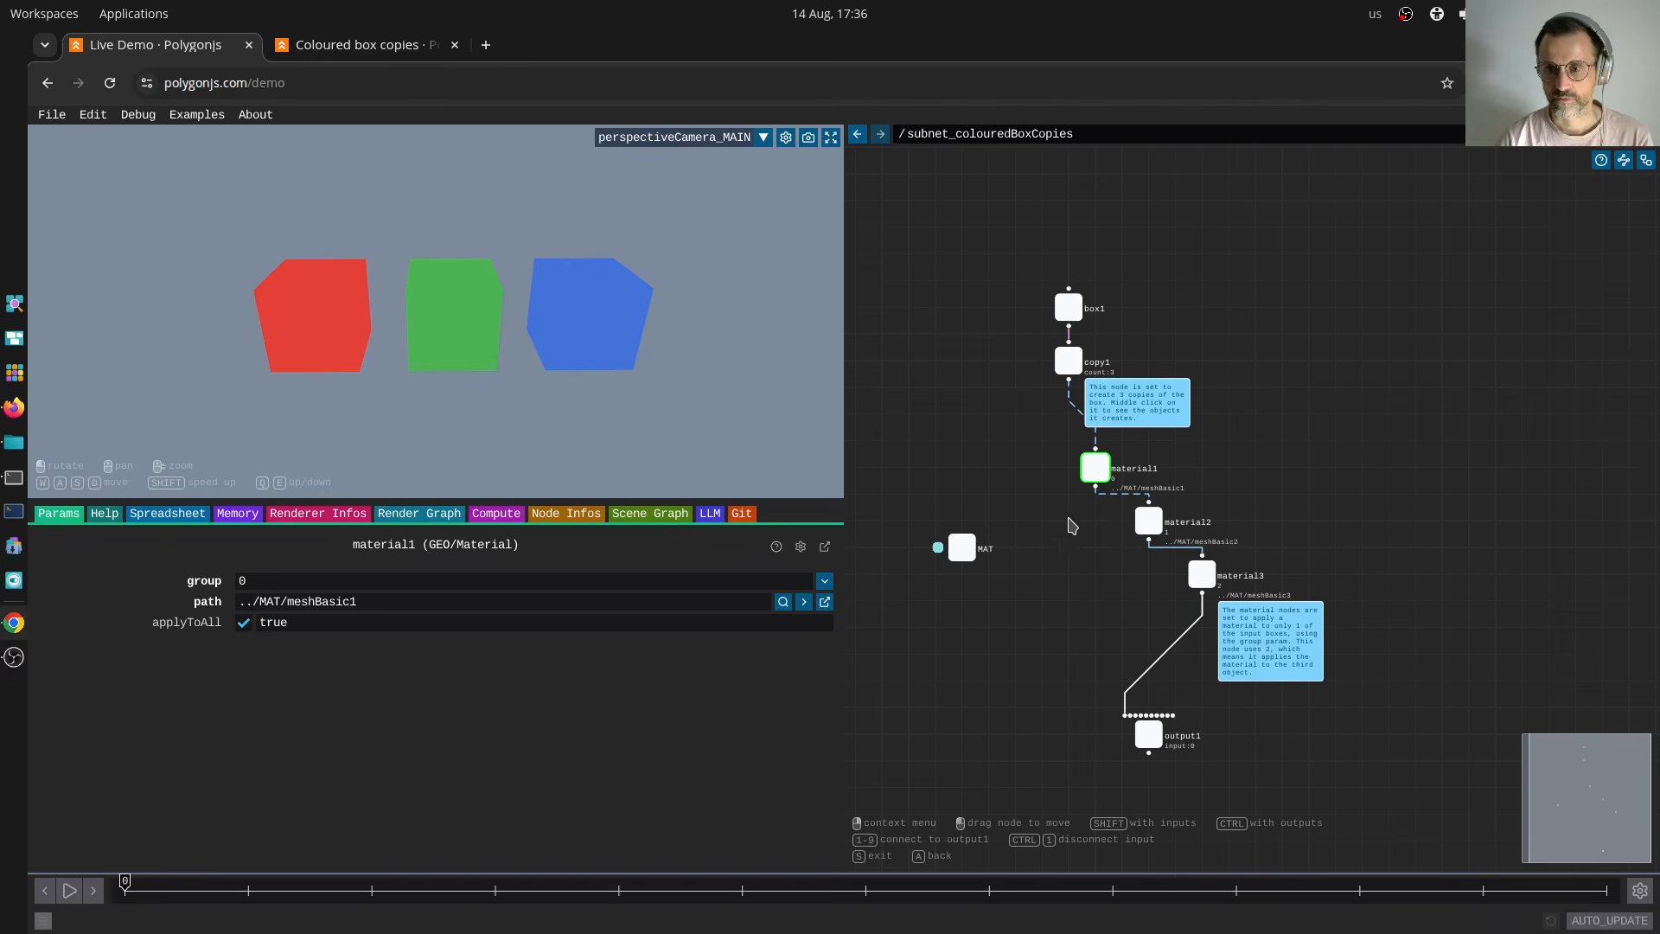
{"action": "key", "text": "ctrl+c"}
{"action": "key", "text": "ctrl+v"}
{"action": "left_click", "coordinate": [1040, 458]}
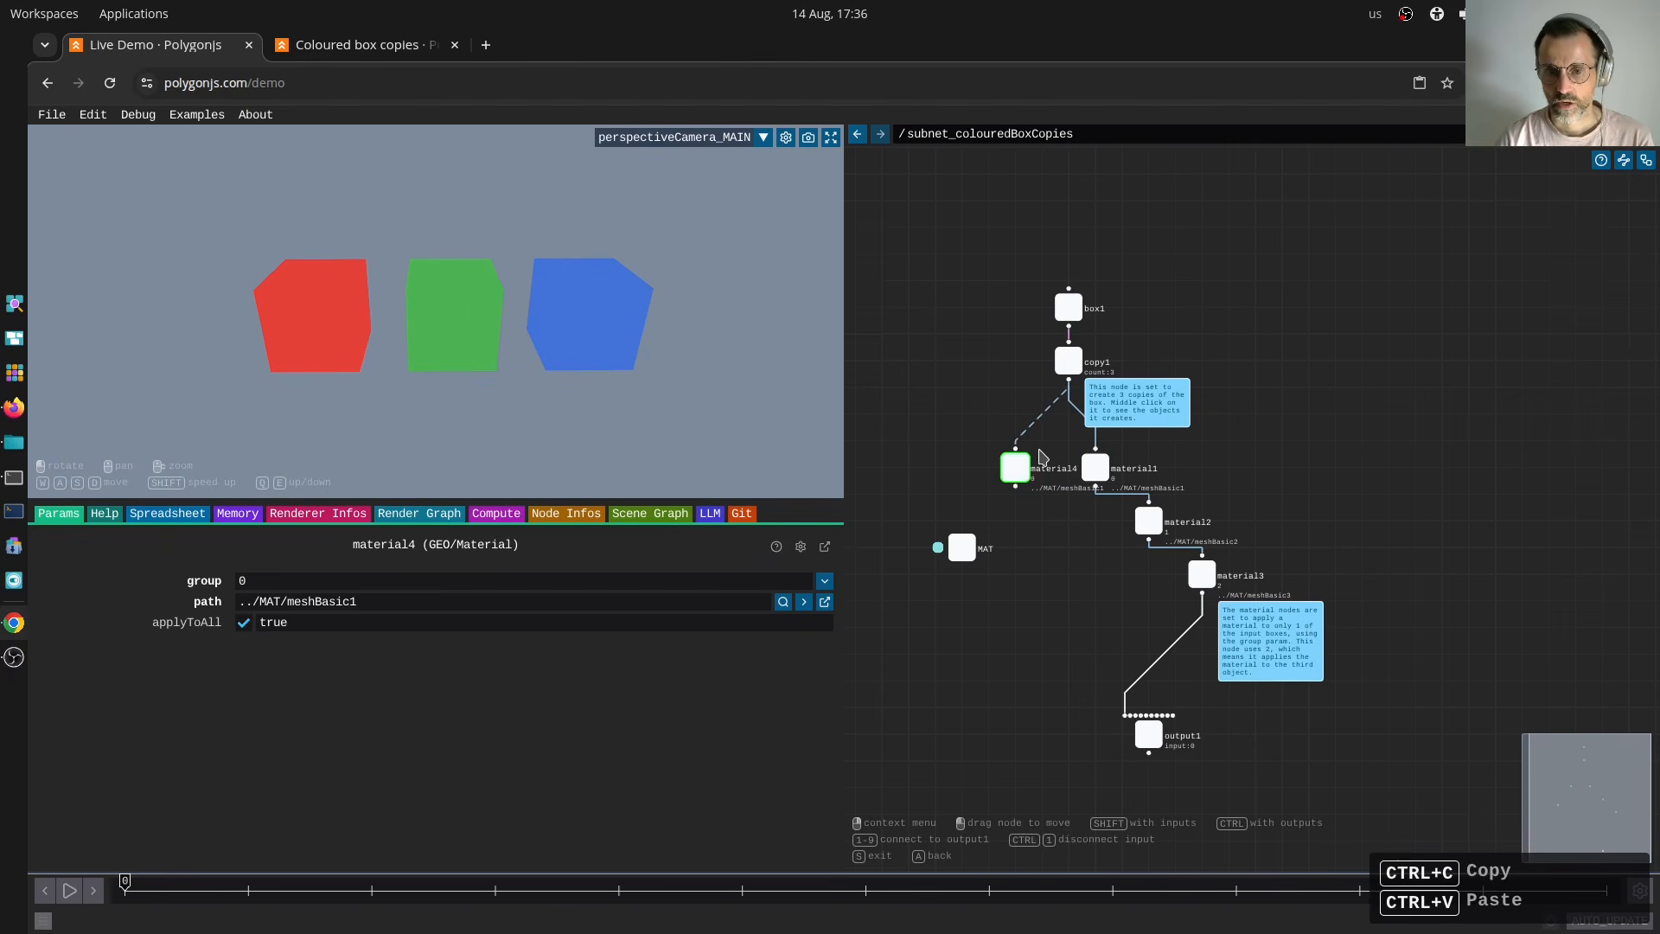
{"action": "key", "text": "Delete"}
{"action": "key", "text": "Tab"}
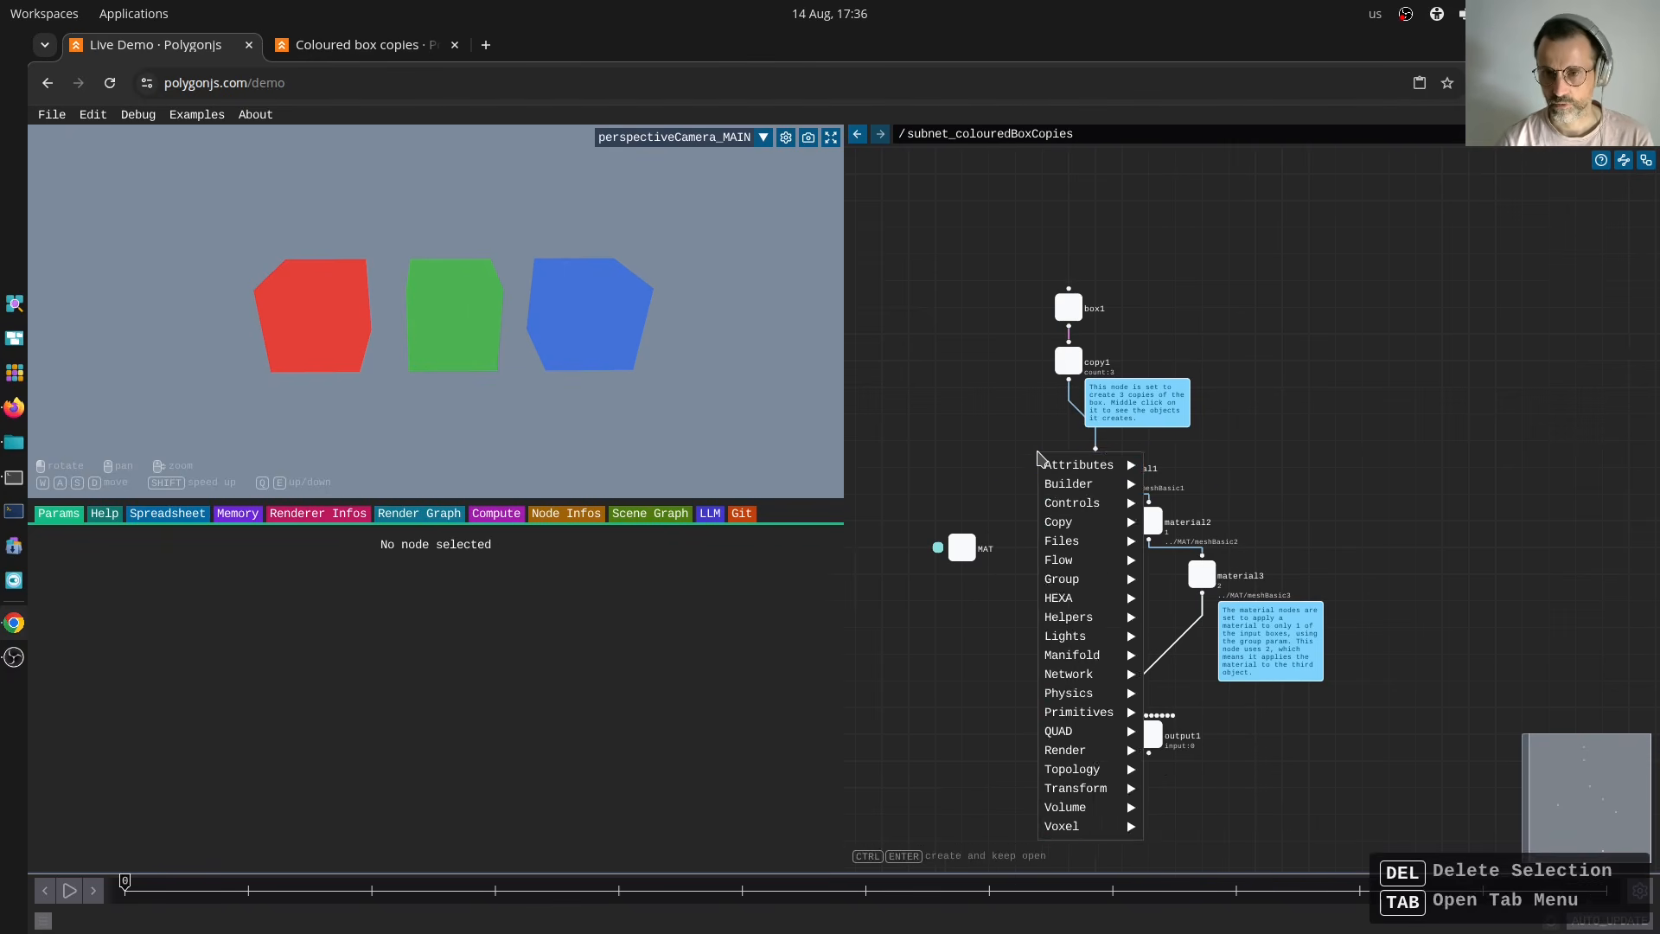
{"action": "type", "text": "m"}
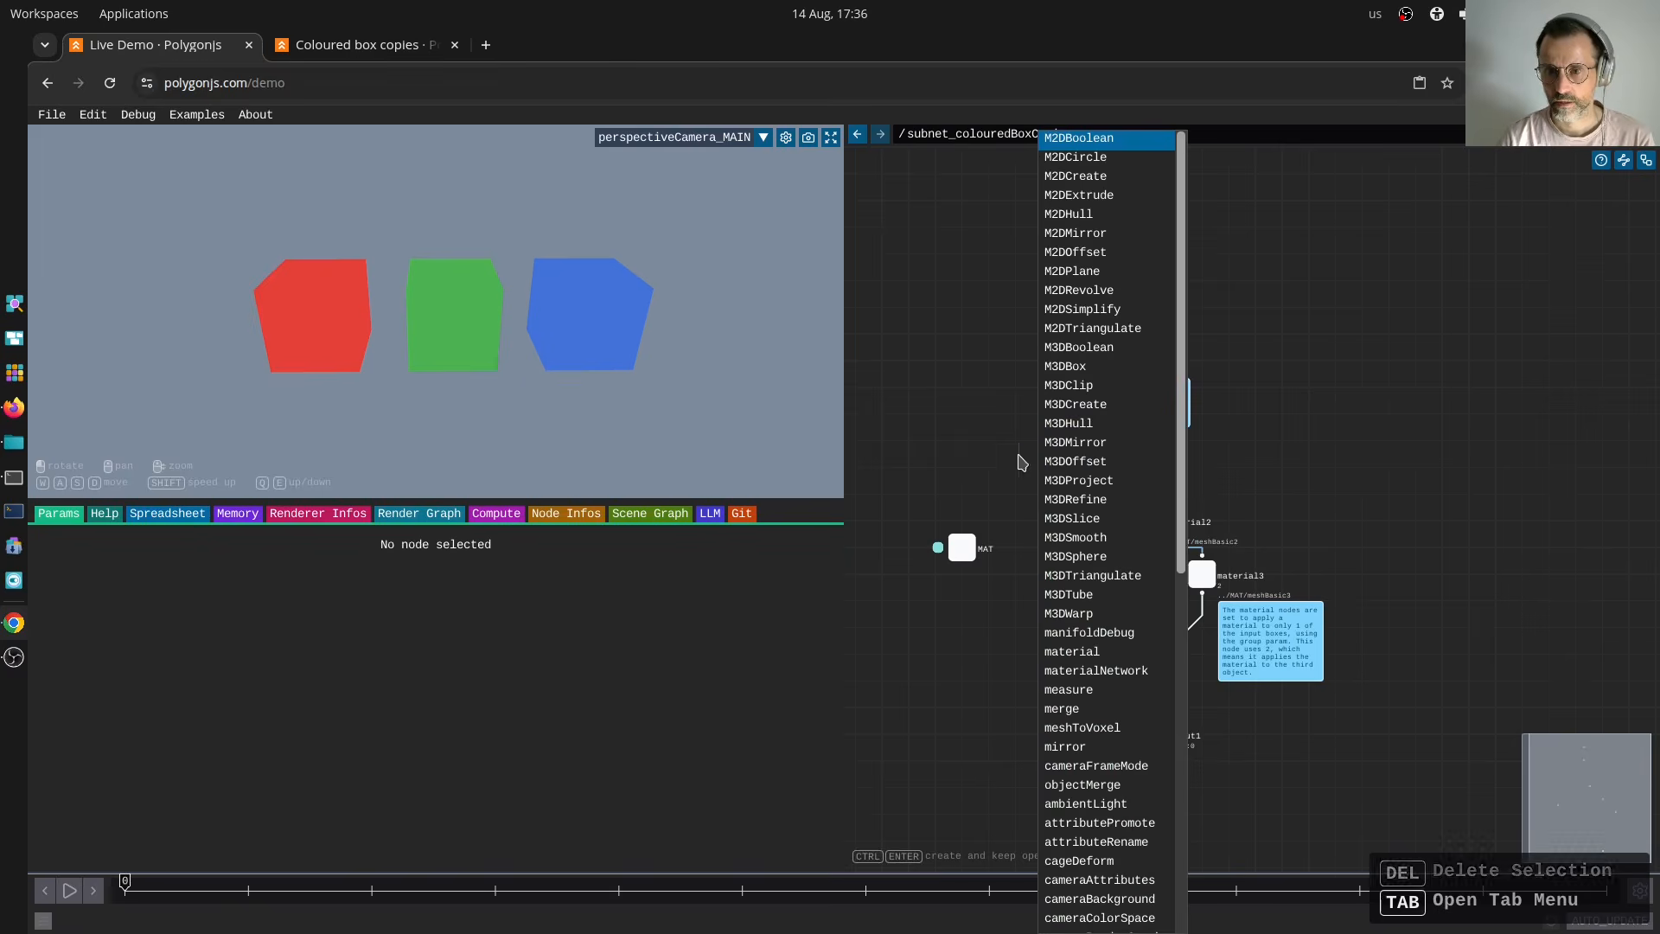
{"action": "key", "text": "Escape"}
Add a material node fed by copy1, left of material1, and connect it to output1.
{"action": "key", "text": "Tab"}
{"action": "type", "text": "mate"}
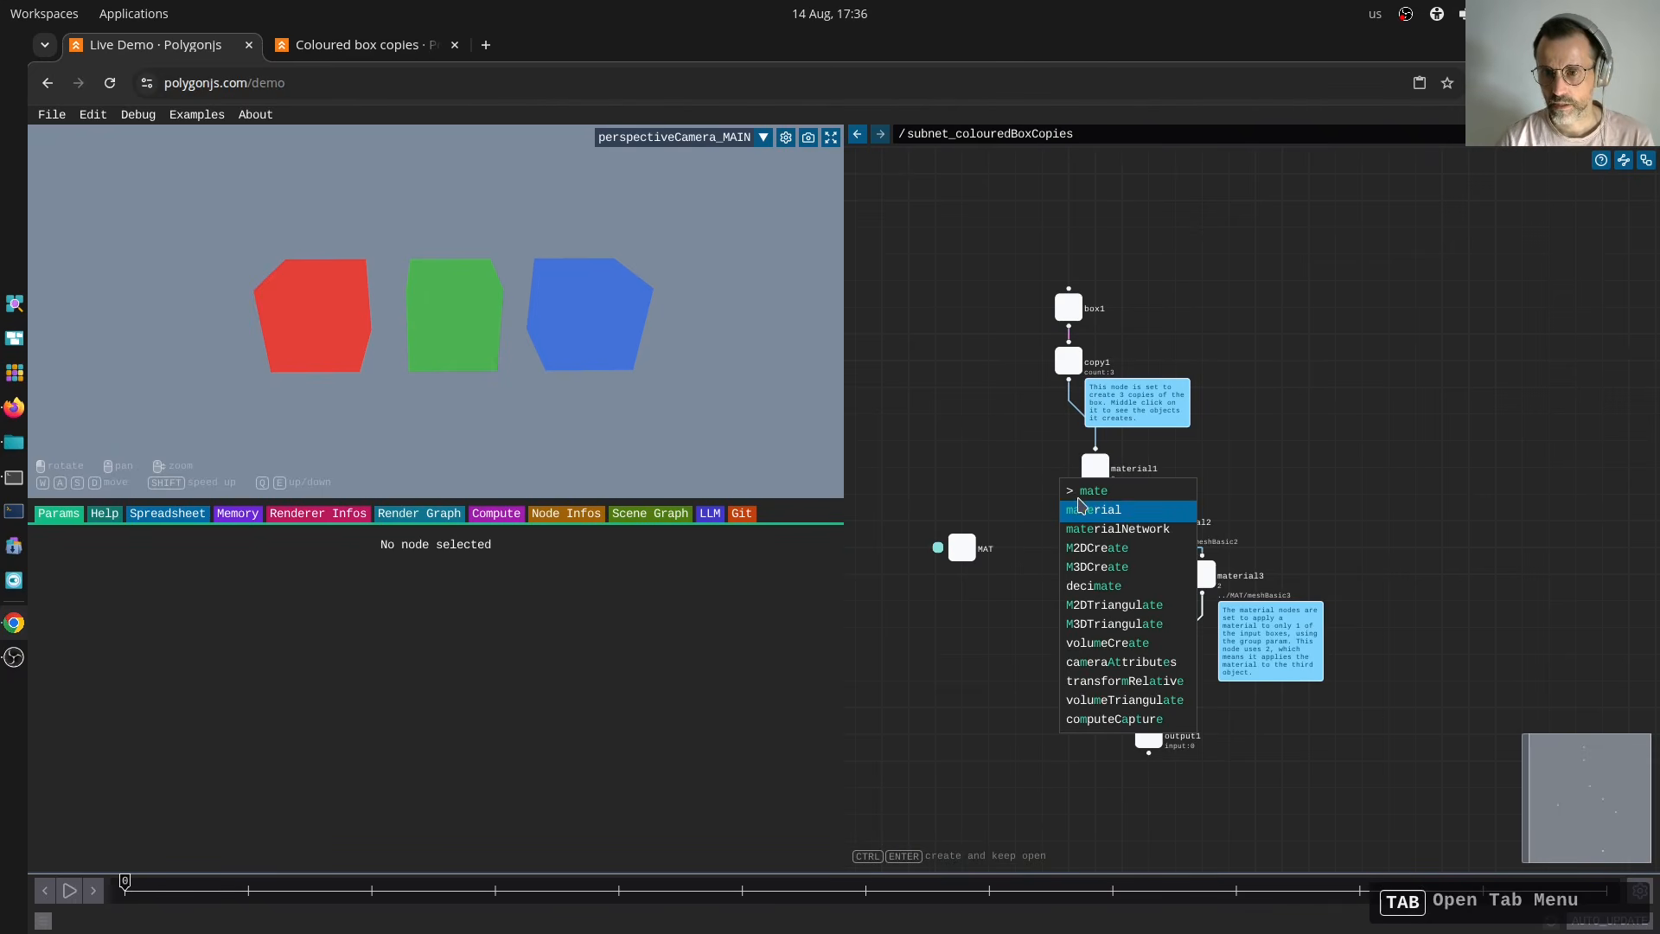
{"action": "left_click", "coordinate": [1081, 509]}
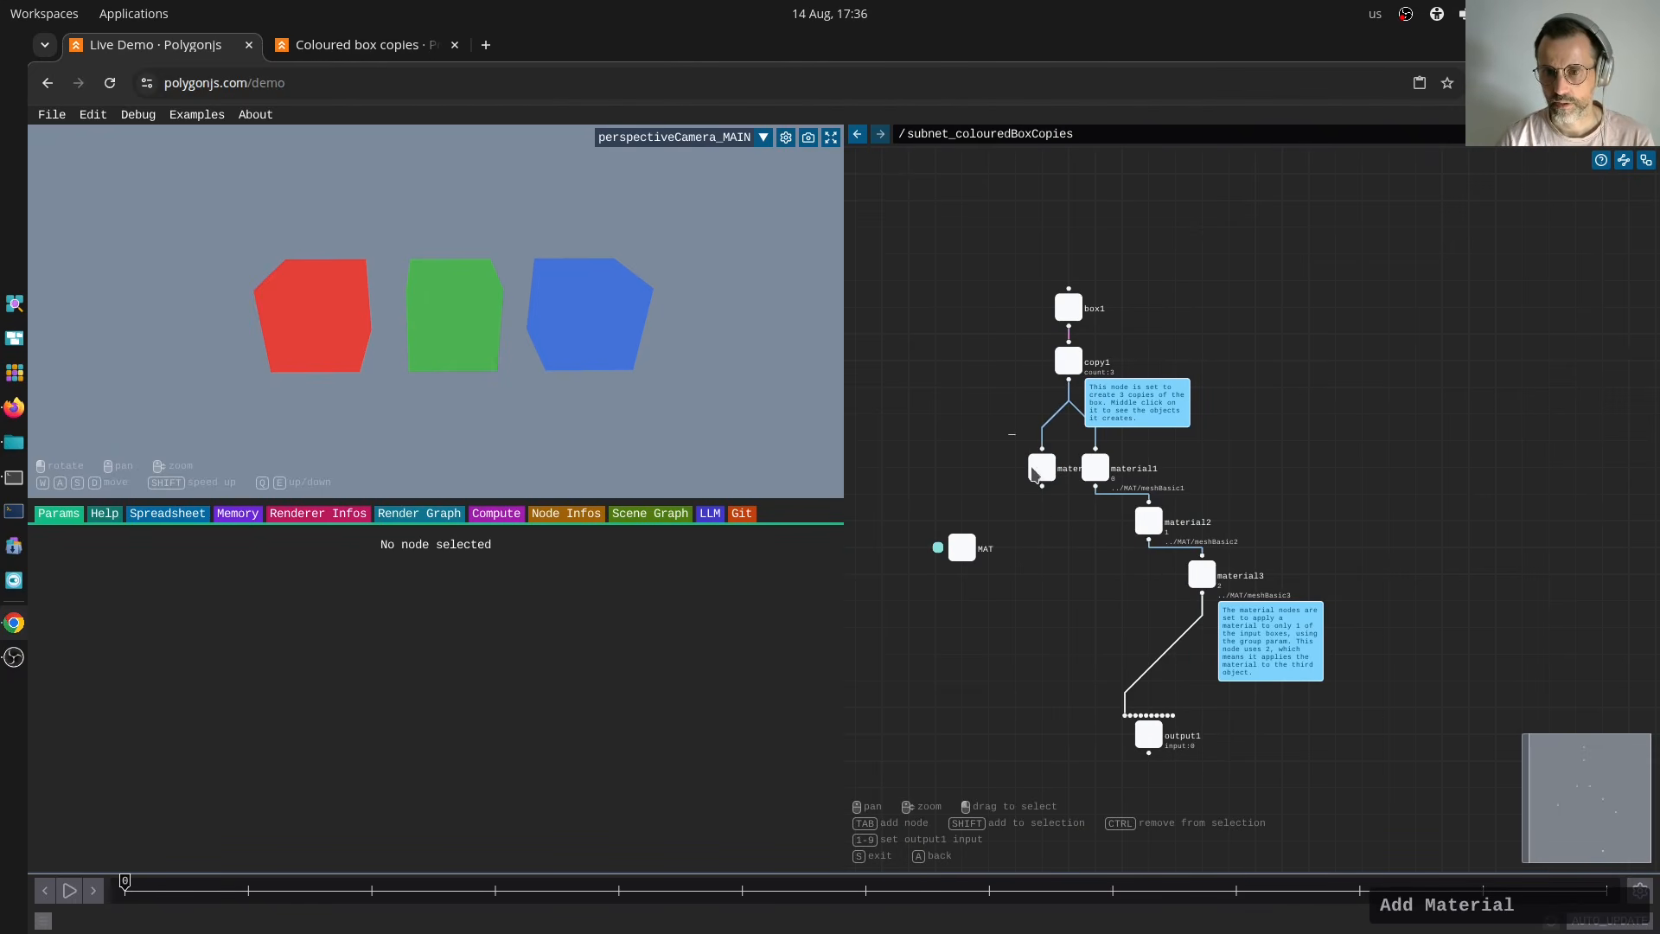
{"action": "key", "text": "1"}
{"action": "key", "text": "1"}
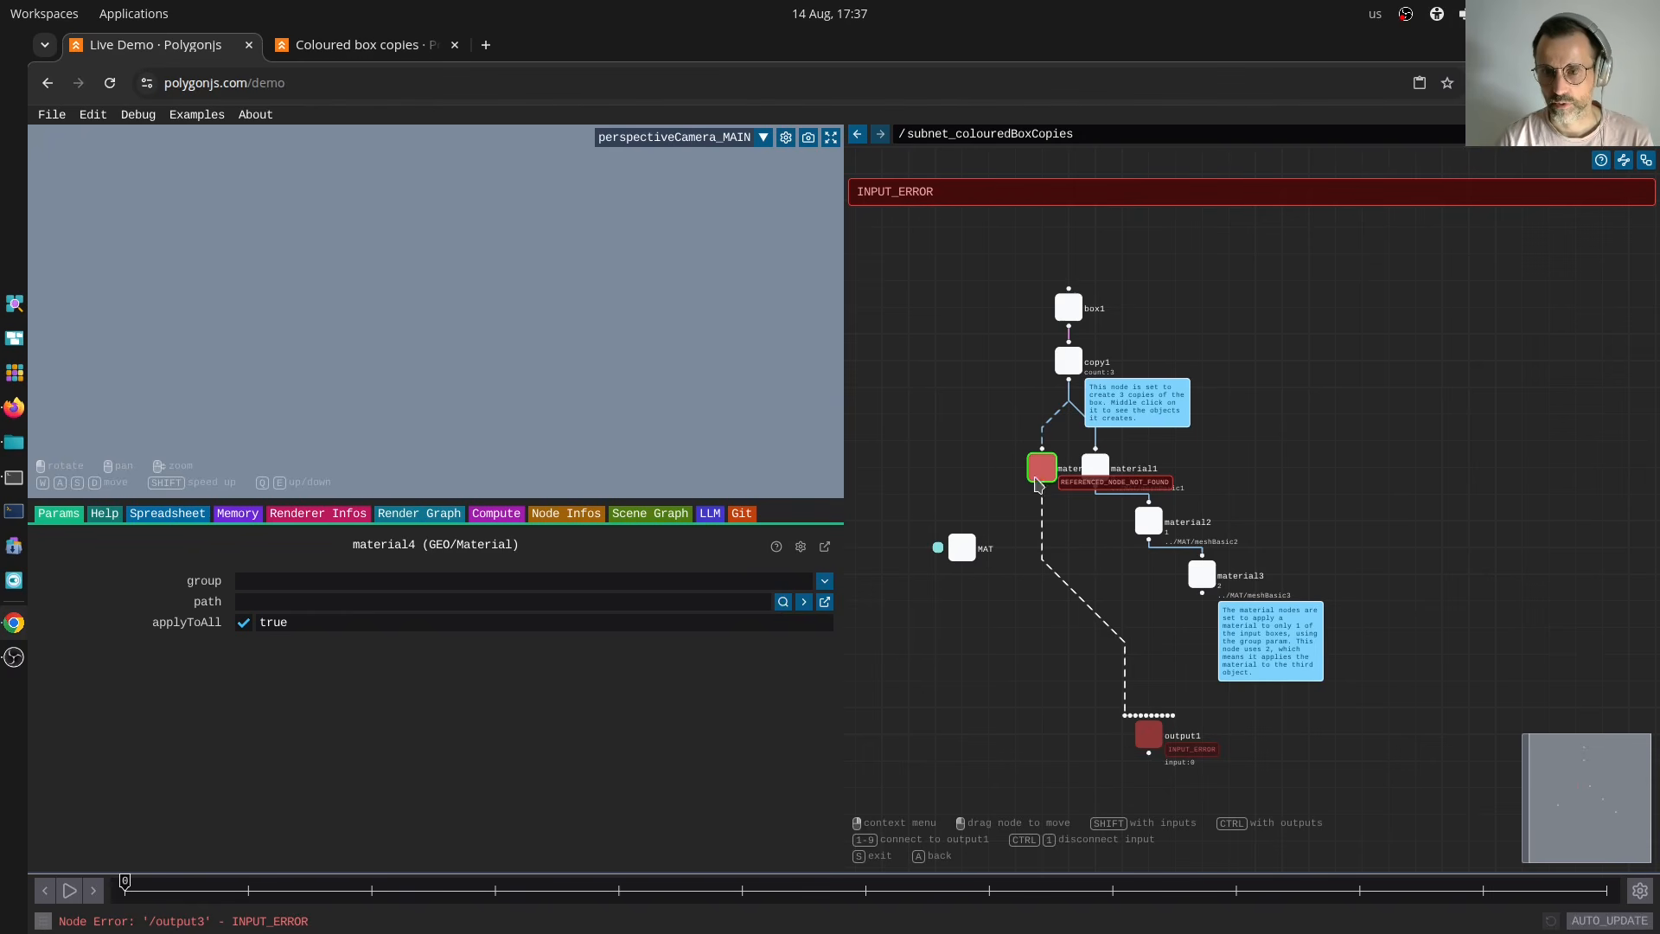
{"action": "left_click_drag", "start_coordinate": [1039, 483], "coordinate": [1039, 510]}
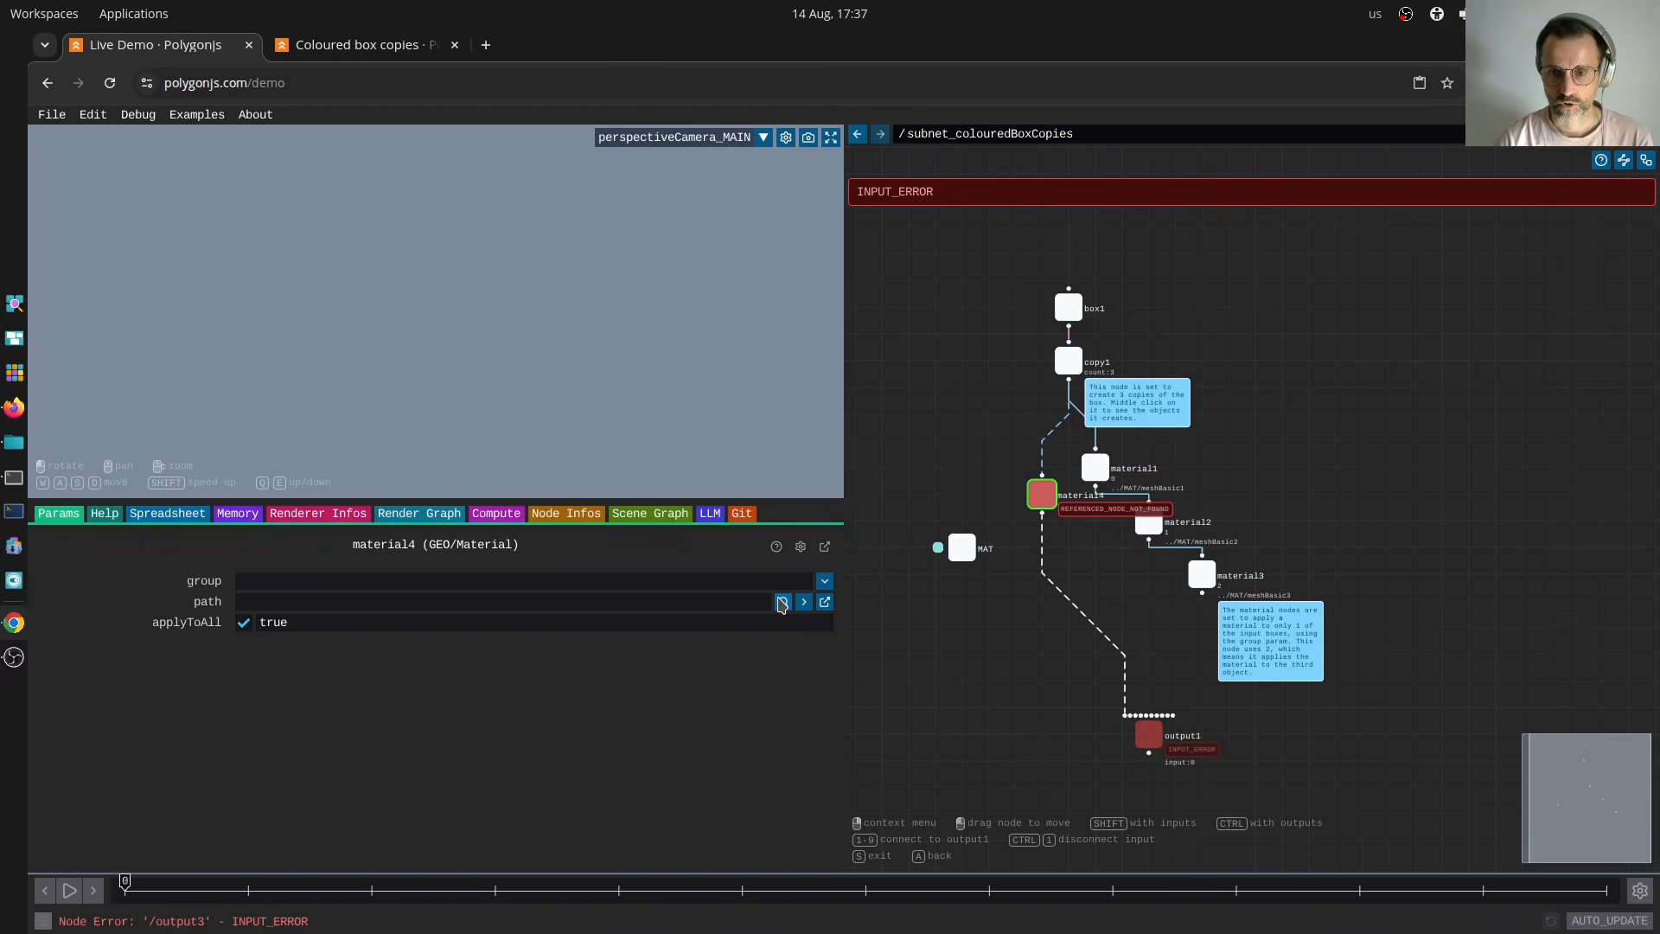
Set the new material node's path to meshBasic1 inside the MAT network, using a relative path.
{"action": "left_click", "coordinate": [781, 602]}
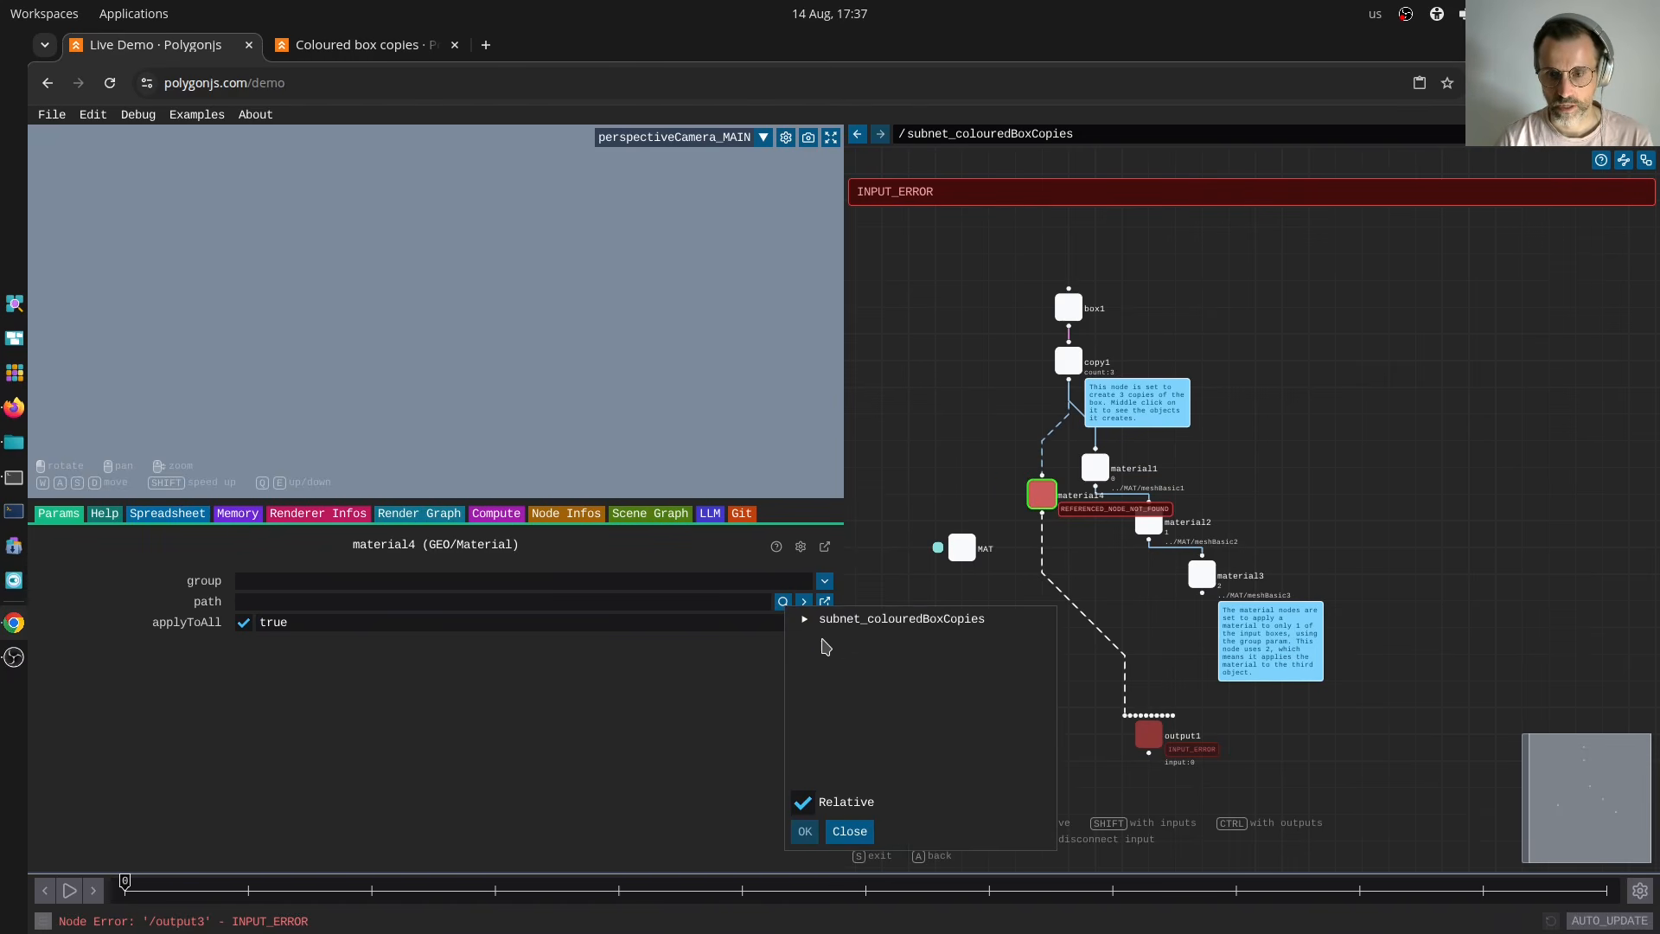
{"action": "left_click", "coordinate": [806, 619]}
{"action": "left_click", "coordinate": [825, 638]}
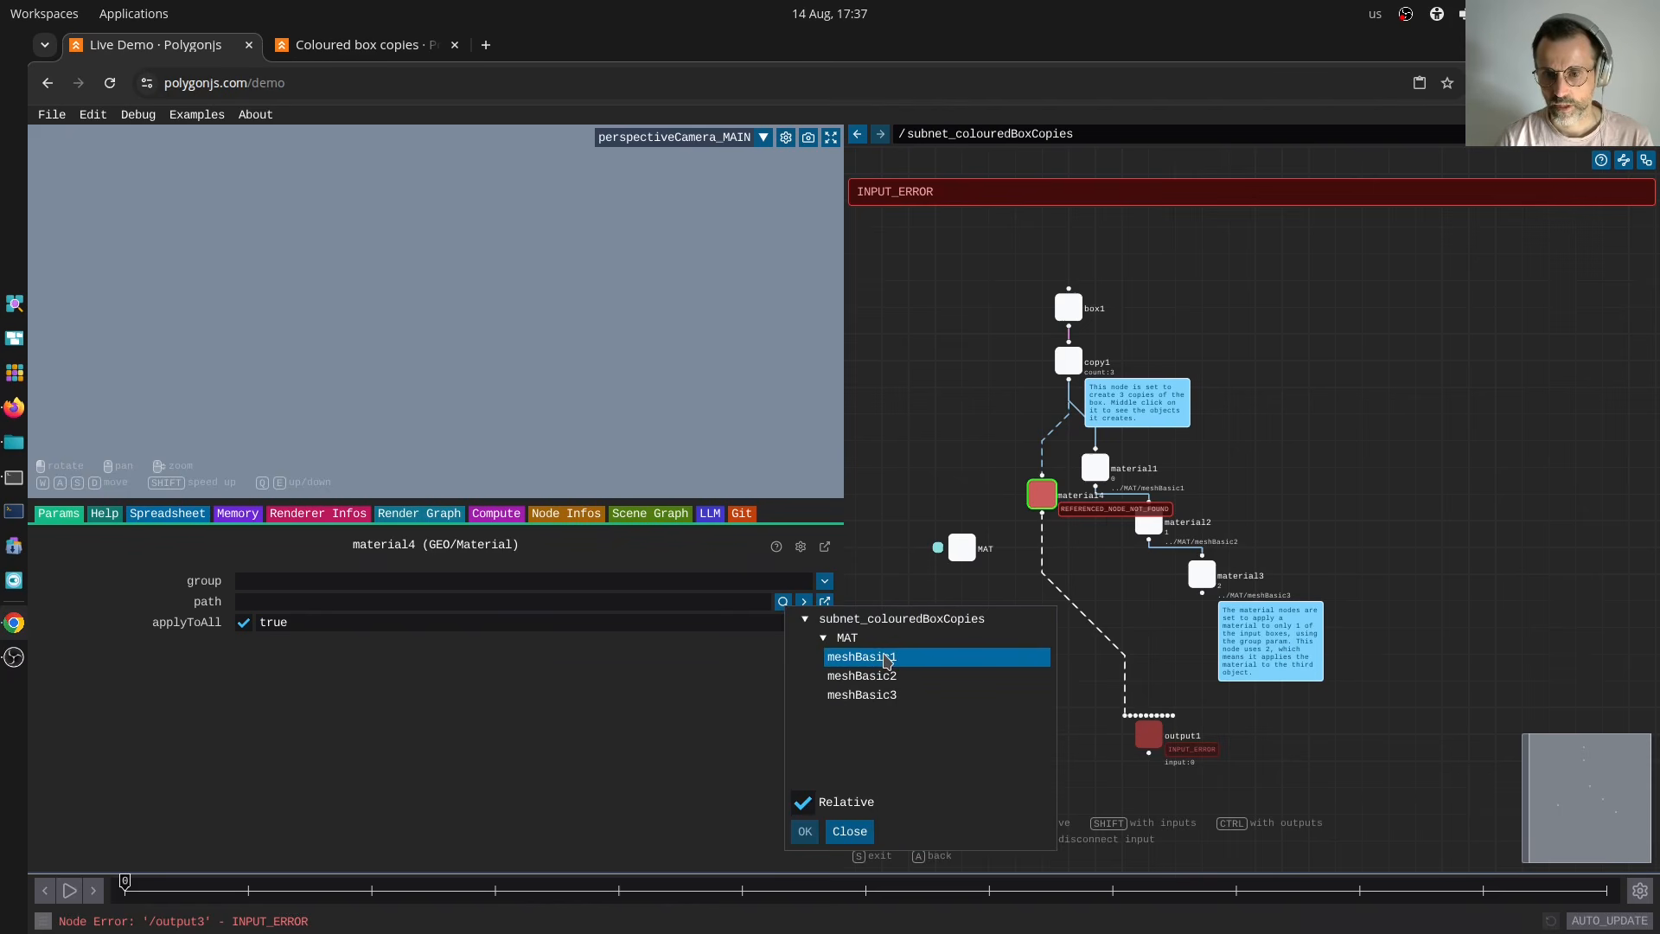
{"action": "left_click", "coordinate": [886, 659]}
{"action": "left_click", "coordinate": [805, 830]}
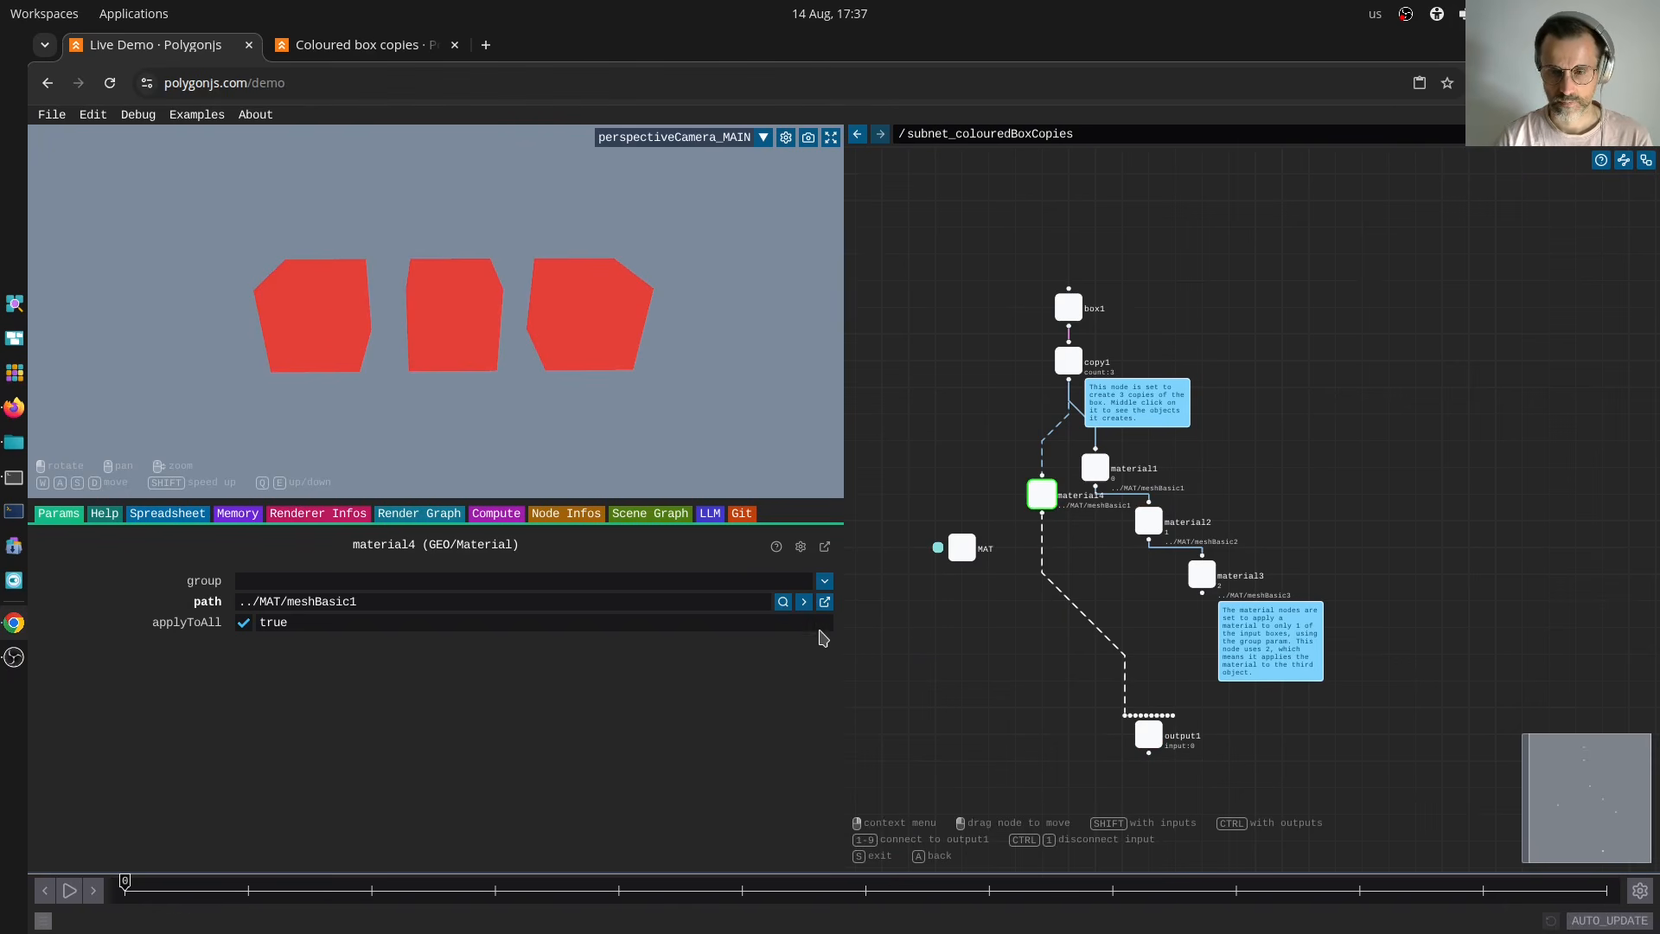
Follow the new material node's path to the referenced meshBasic1 node and return to the subnet_colouredBoxCopies network.
{"action": "left_click_drag", "start_coordinate": [967, 619], "coordinate": [1042, 596]}
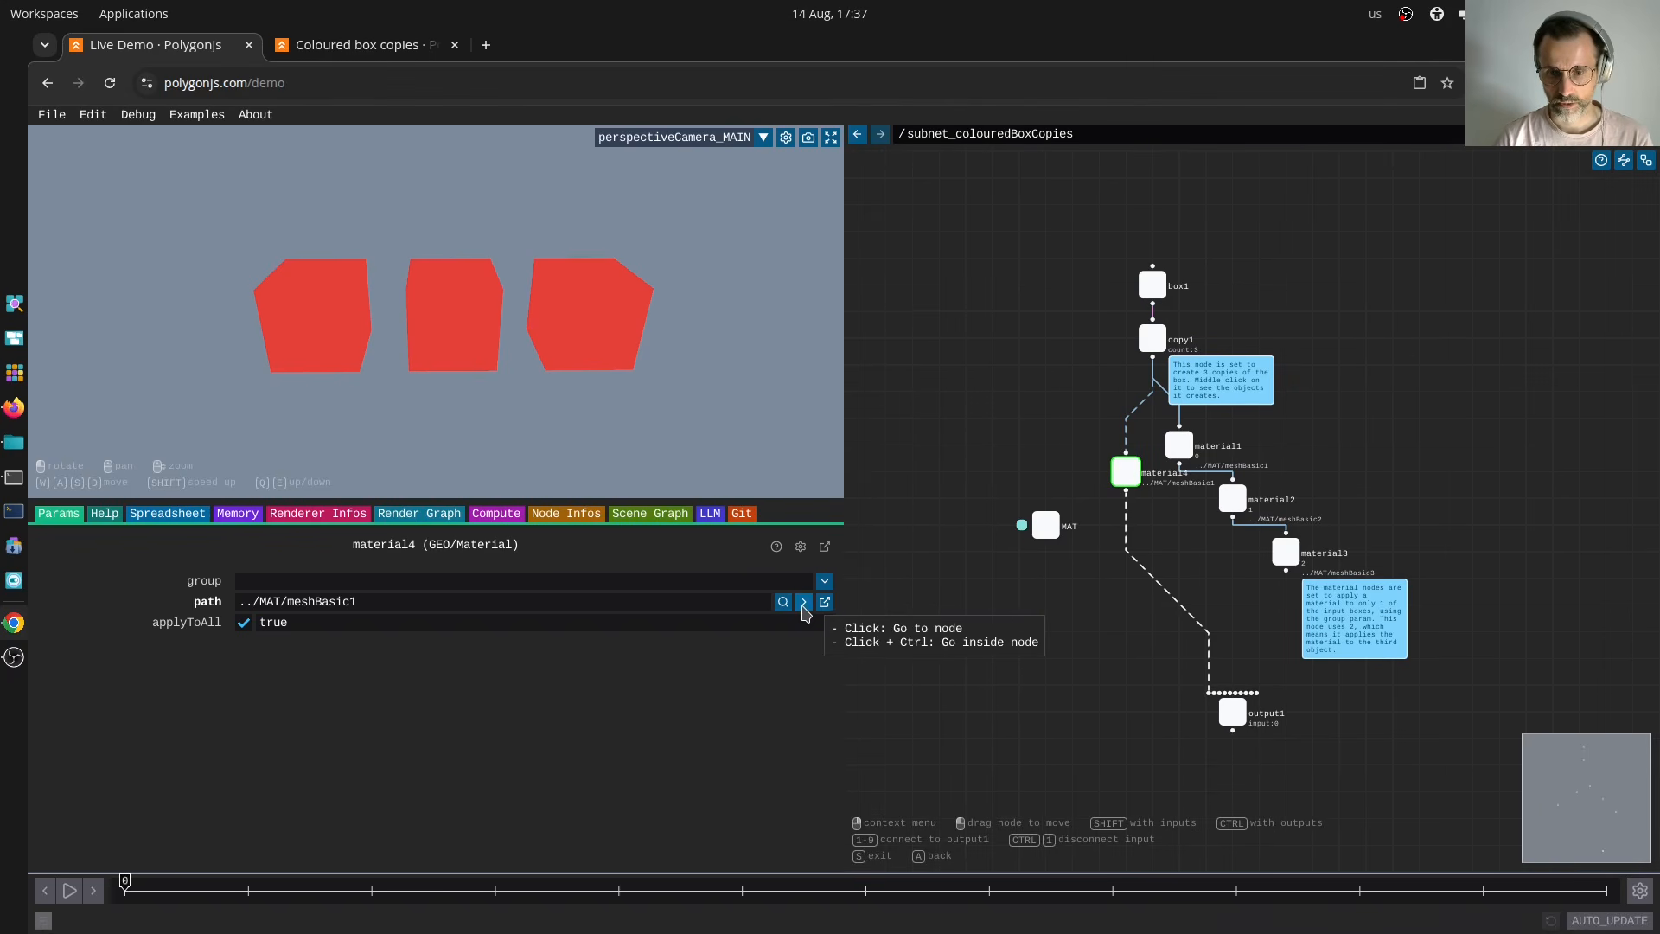
{"action": "left_click", "coordinate": [803, 602]}
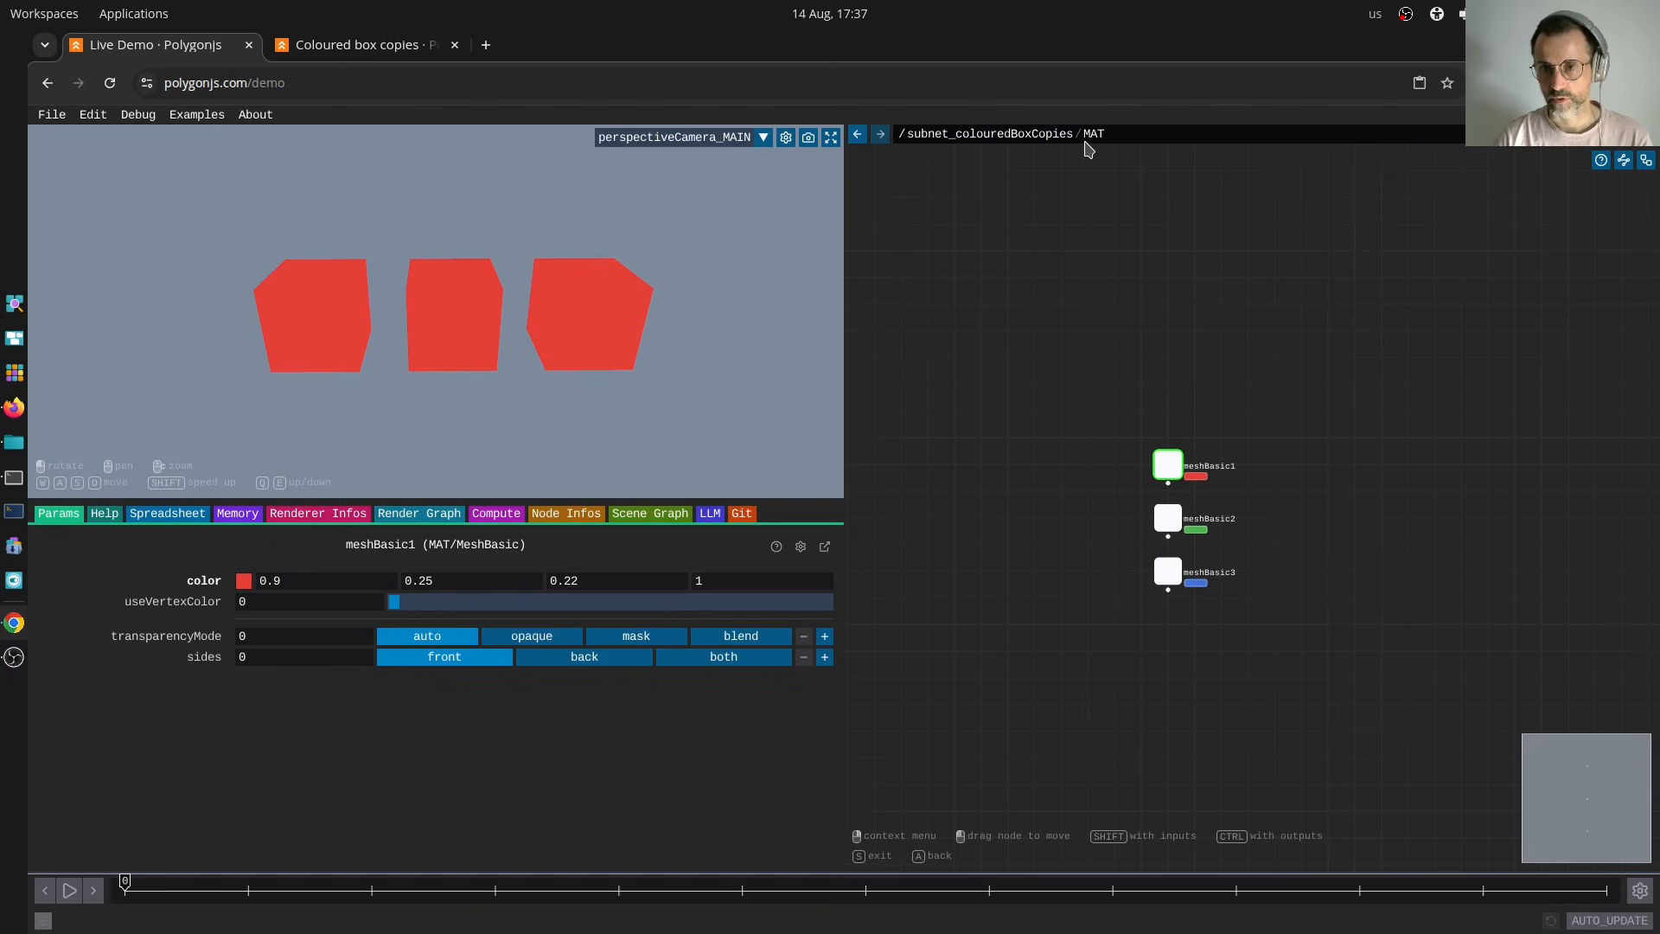
{"action": "left_click", "coordinate": [1033, 136]}
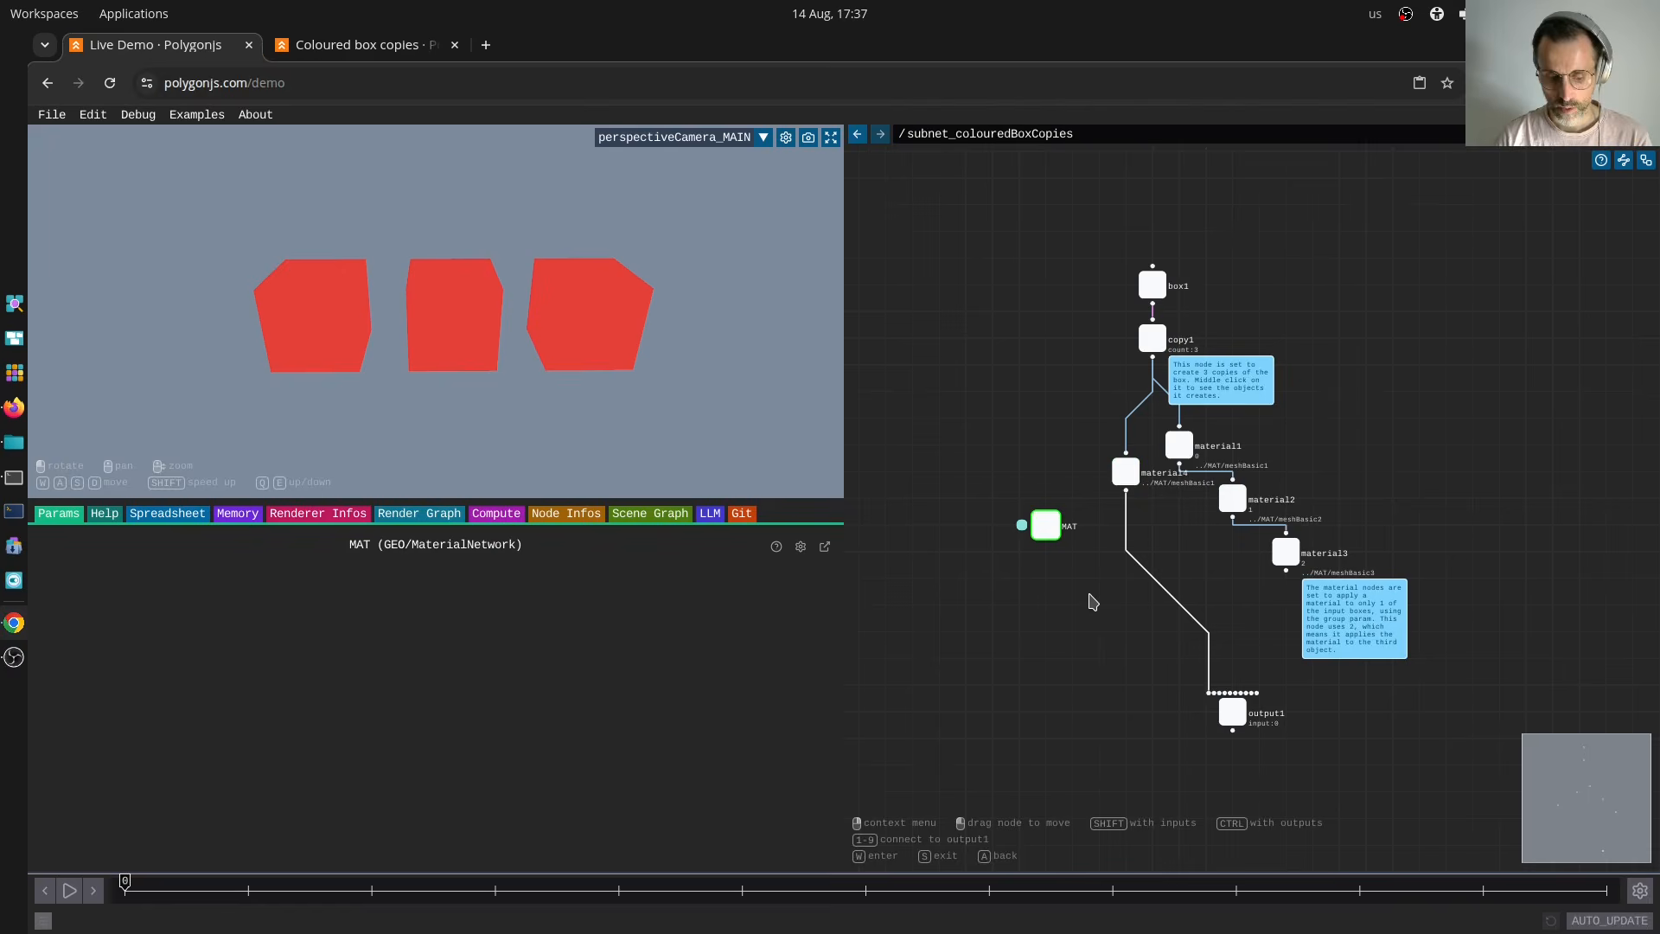
Enter the MAT network and change meshBasic1's color to orange, about (0.894, 0.384, 0.225).
{"action": "key", "text": "w"}
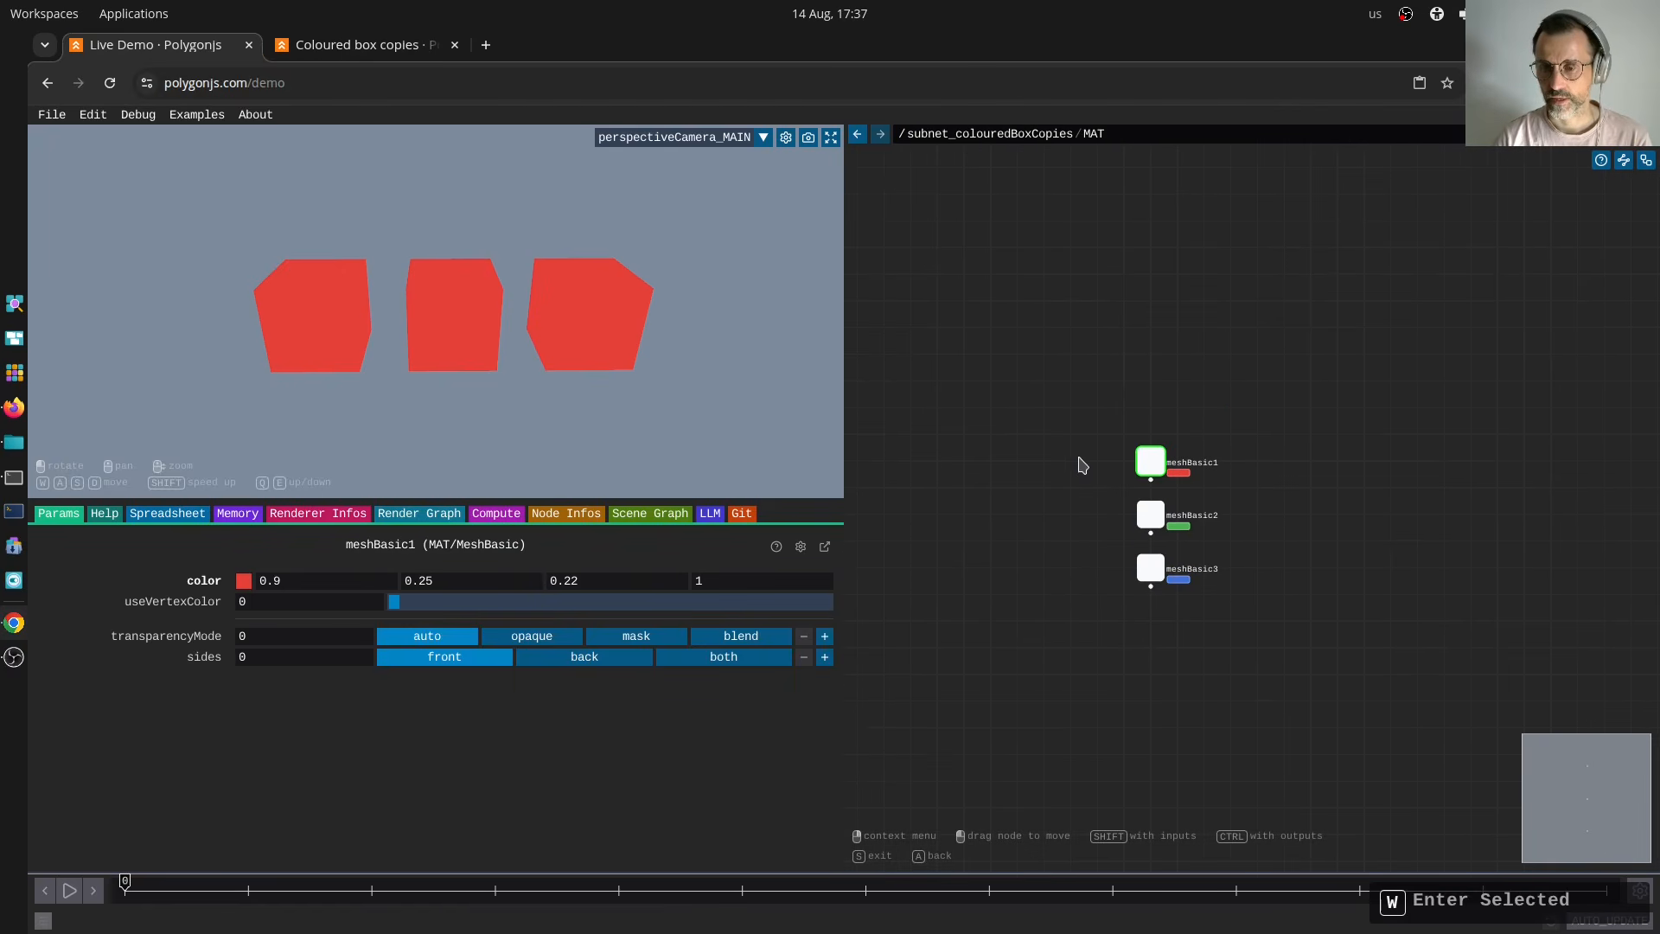
{"action": "left_click", "coordinate": [1123, 547]}
{"action": "left_click", "coordinate": [1150, 514]}
{"action": "left_click", "coordinate": [1150, 460]}
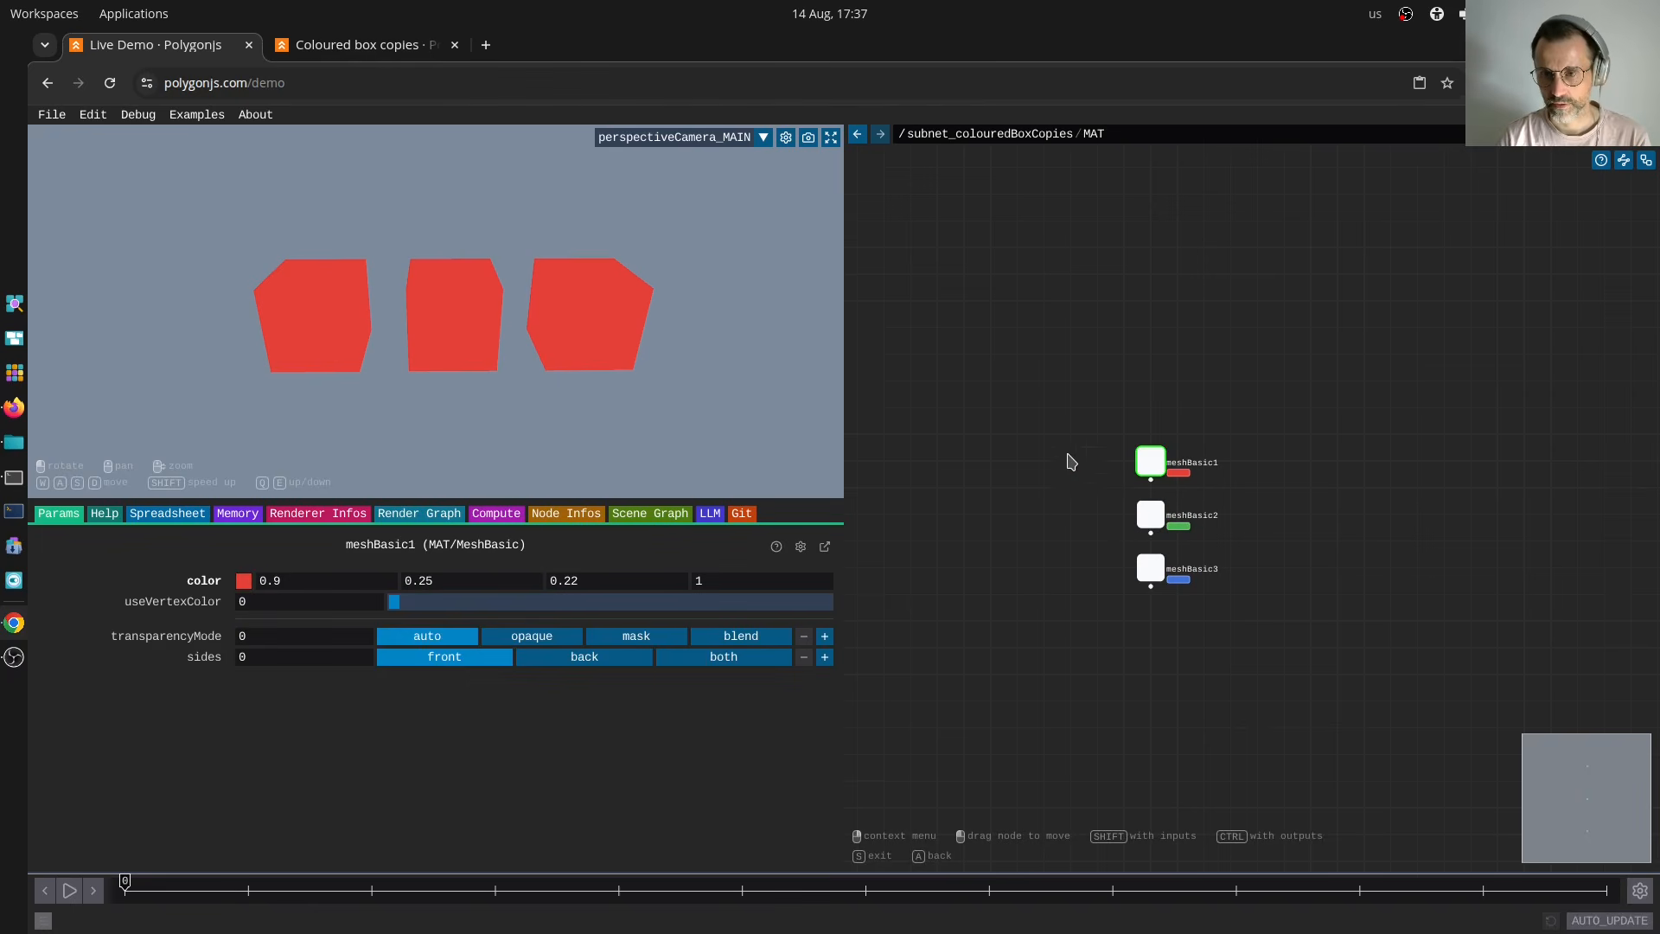
{"action": "left_click", "coordinate": [244, 580]}
{"action": "left_click", "coordinate": [305, 648]}
{"action": "left_click", "coordinate": [379, 642]}
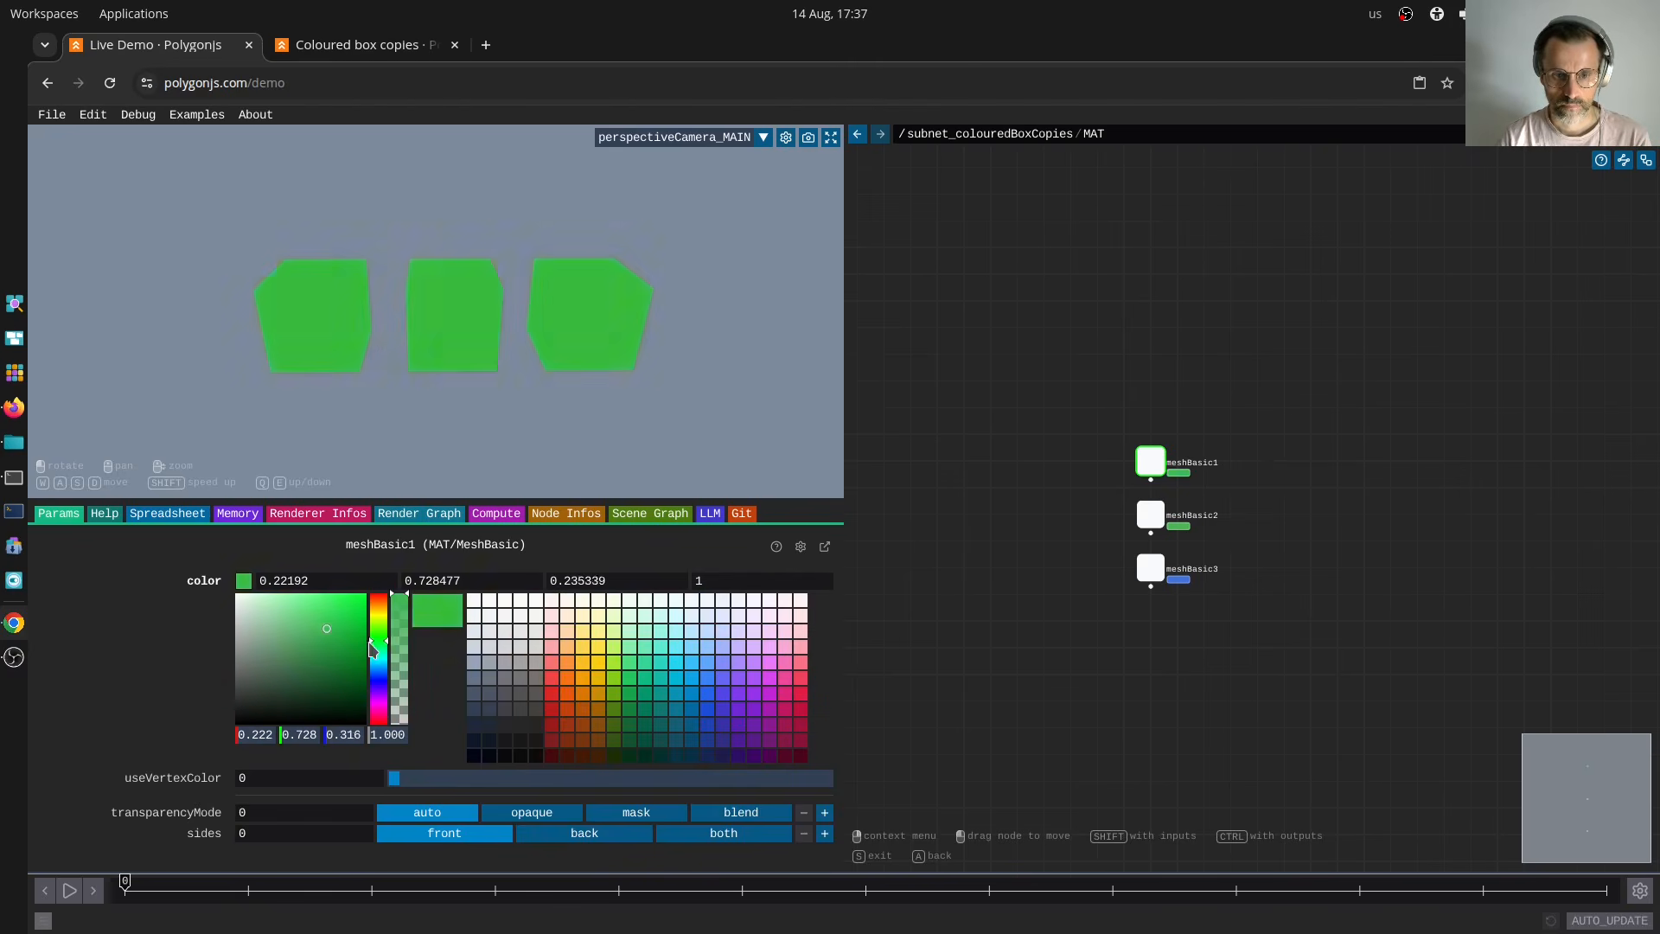
{"action": "left_click", "coordinate": [334, 606]}
{"action": "left_click", "coordinate": [378, 603]}
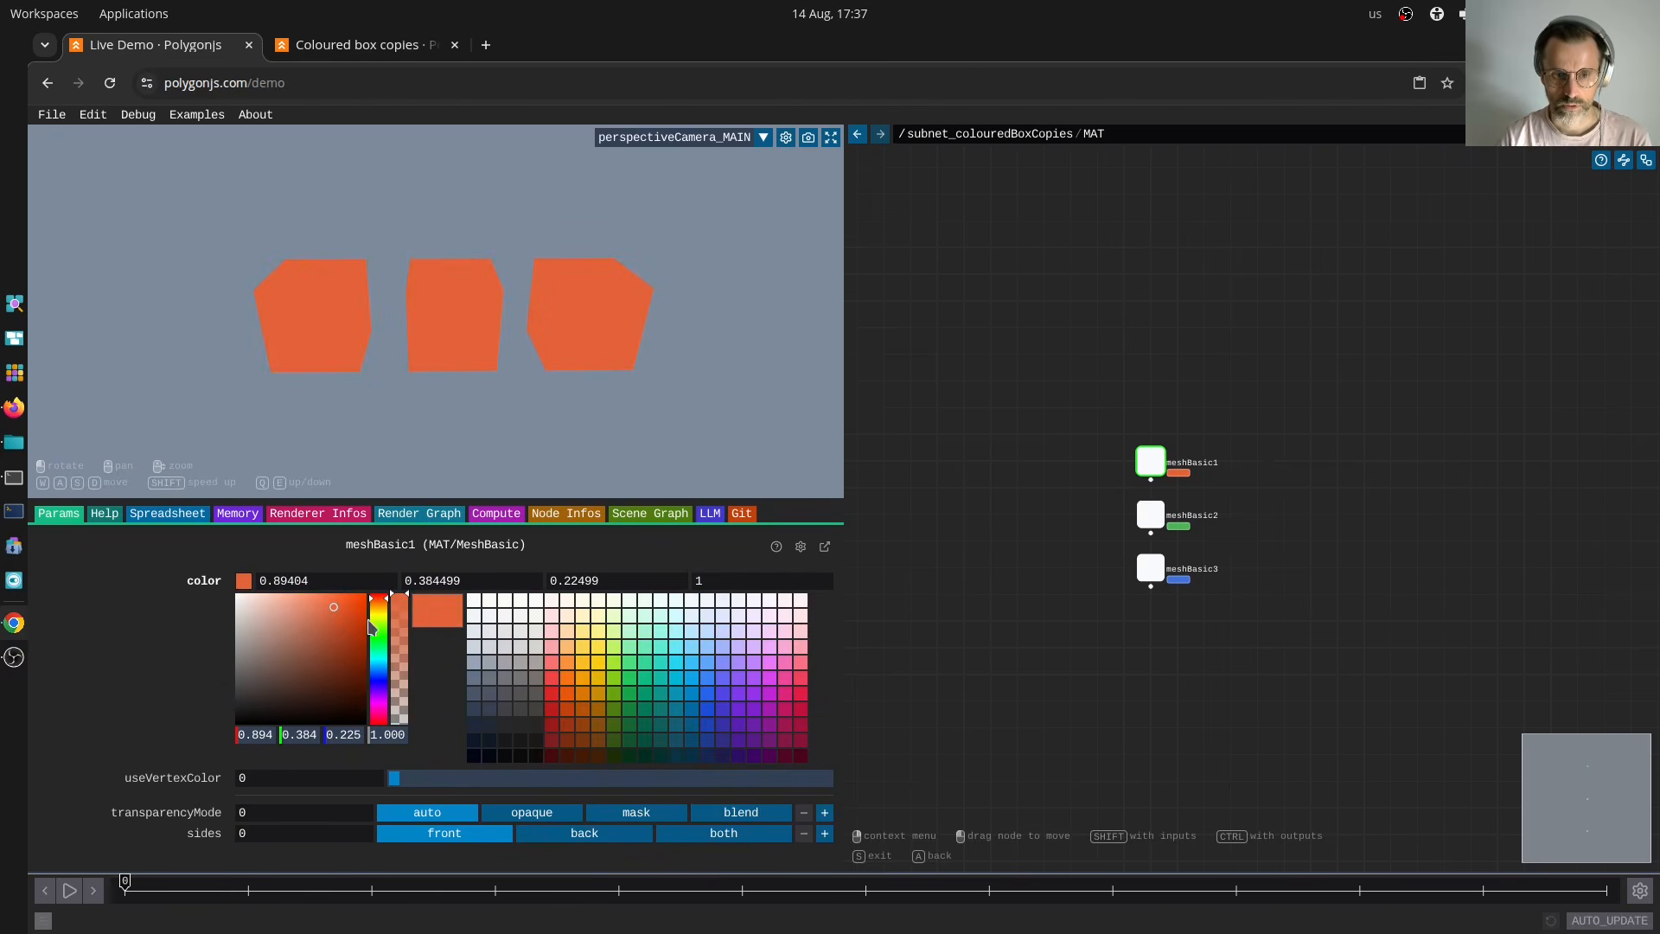
{"action": "left_click", "coordinate": [244, 580]}
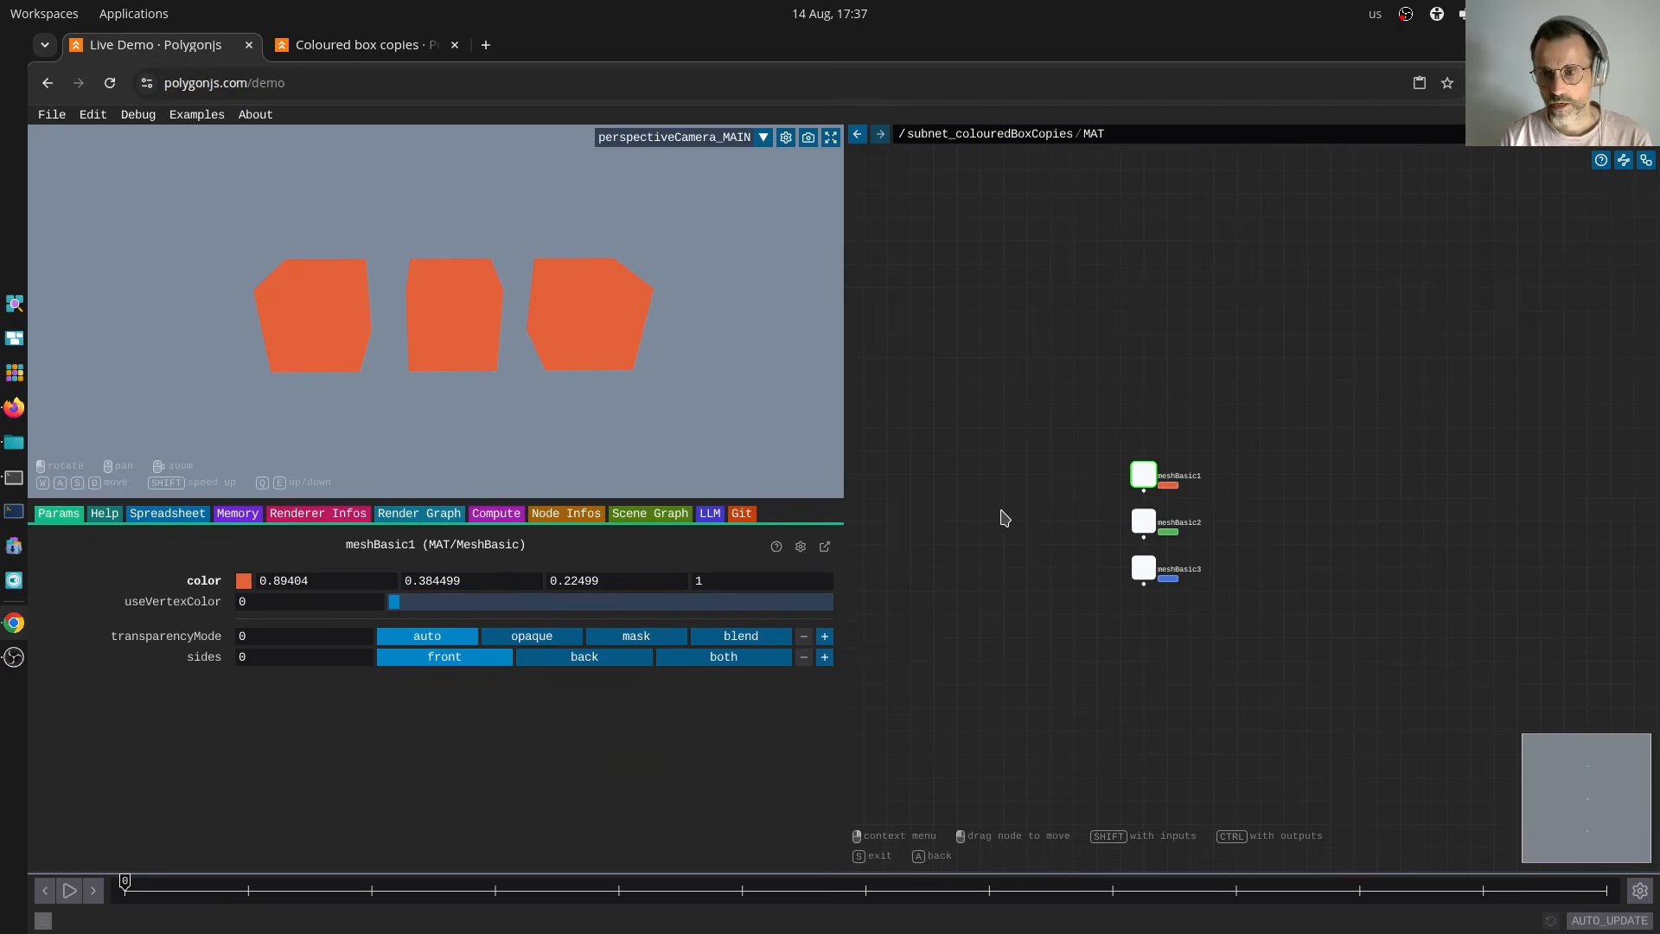
Exit the MAT network and move the new material node left, level with material1.
{"action": "key", "text": "s"}
{"action": "left_click_drag", "start_coordinate": [1126, 474], "coordinate": [1099, 473]}
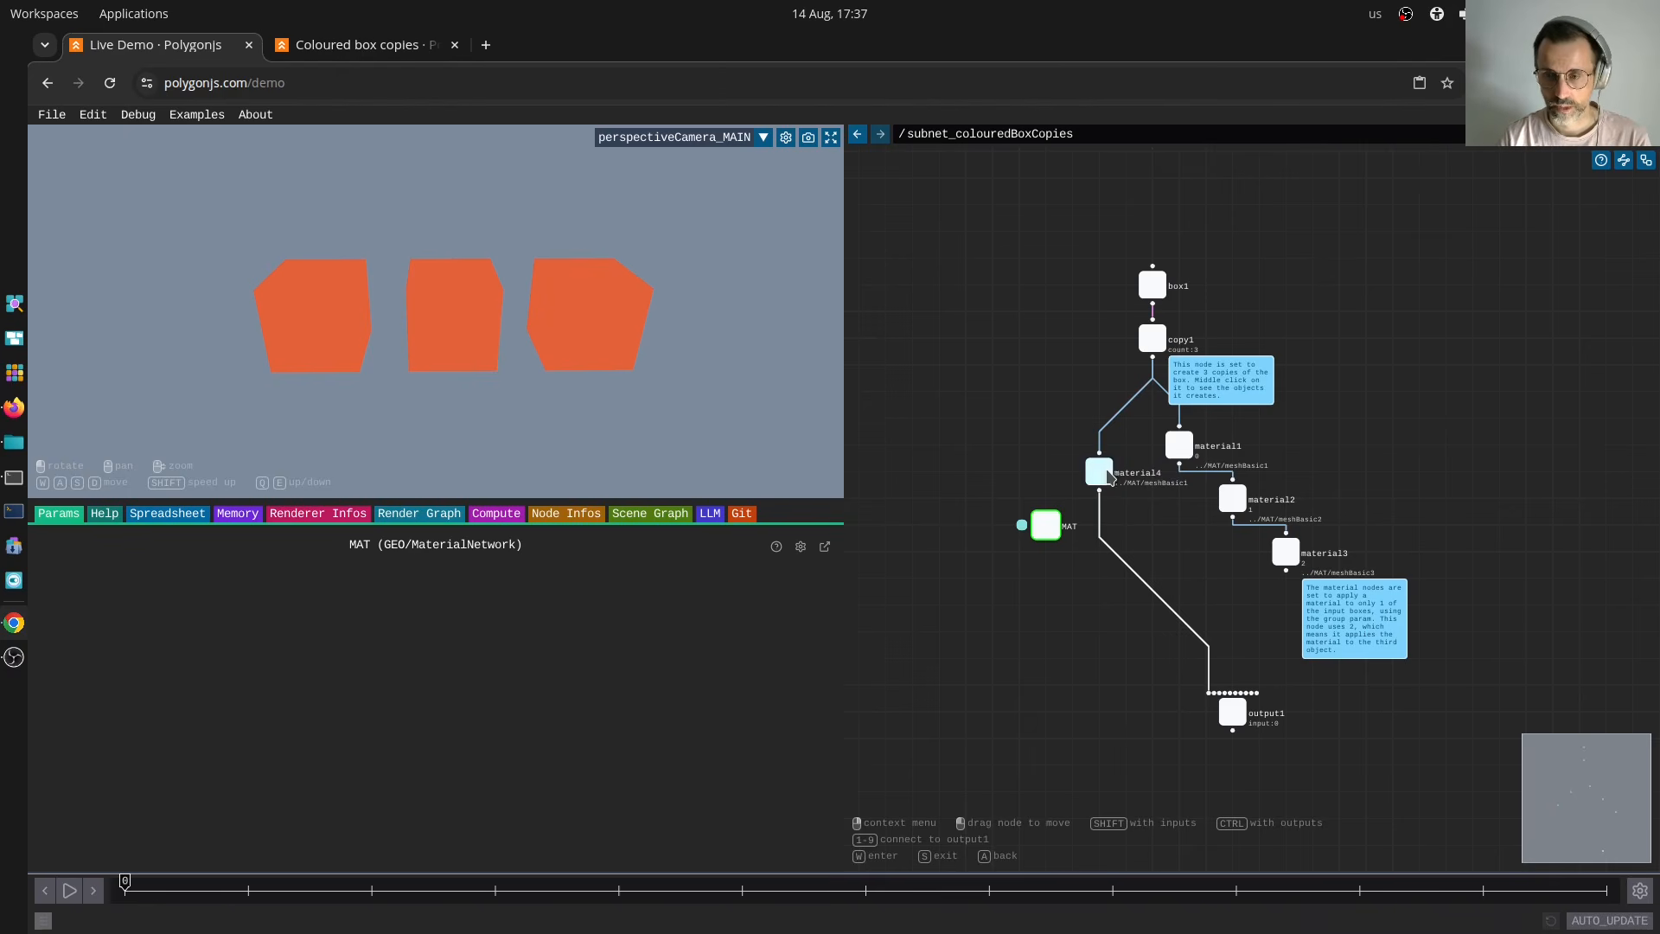
{"action": "left_click_drag", "start_coordinate": [1108, 484], "coordinate": [1109, 458]}
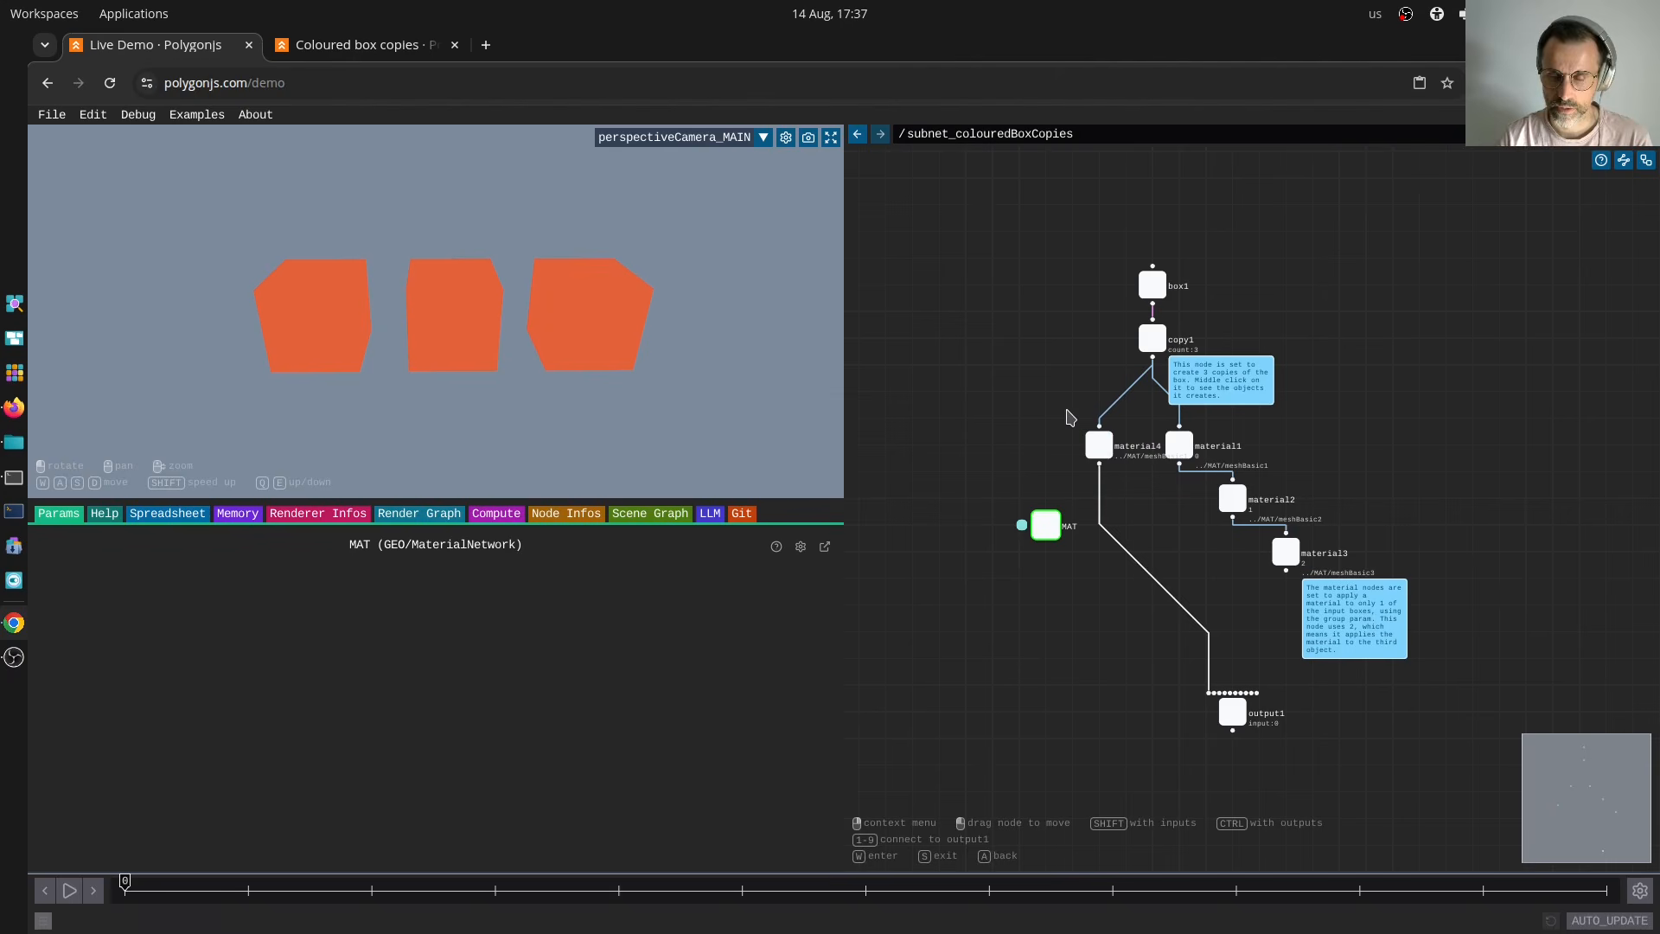
Try groups 0, 1 and 2 in turn on the material4 node, and clear its group again.
{"action": "left_click", "coordinate": [1100, 444]}
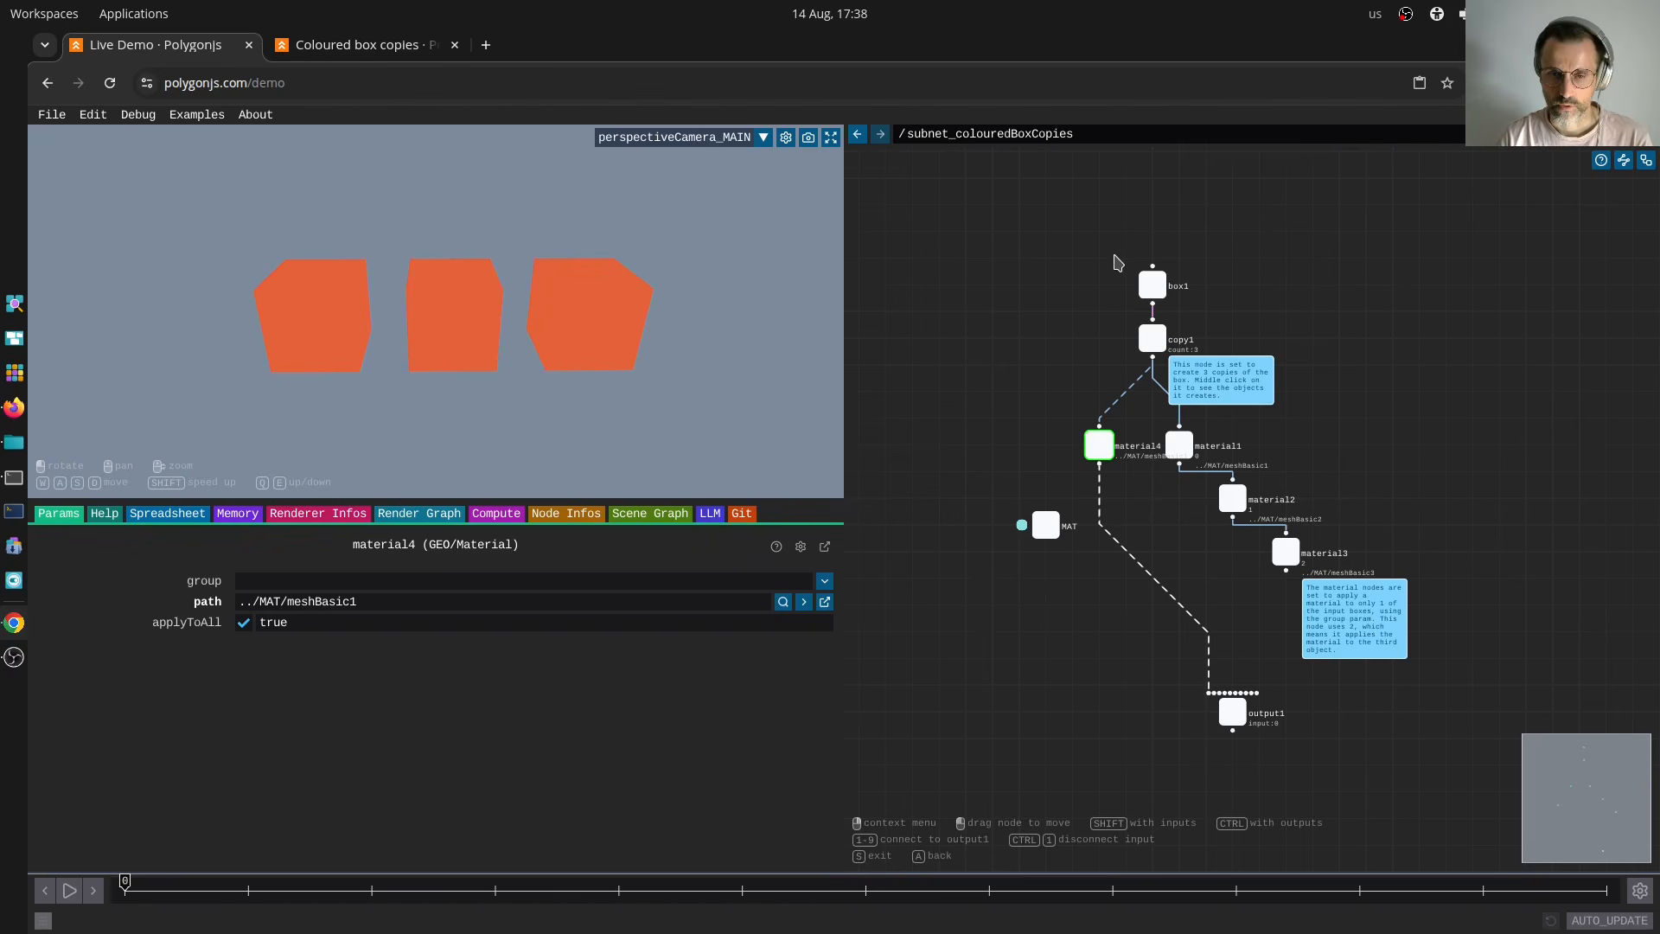
{"action": "left_click", "coordinate": [424, 579]}
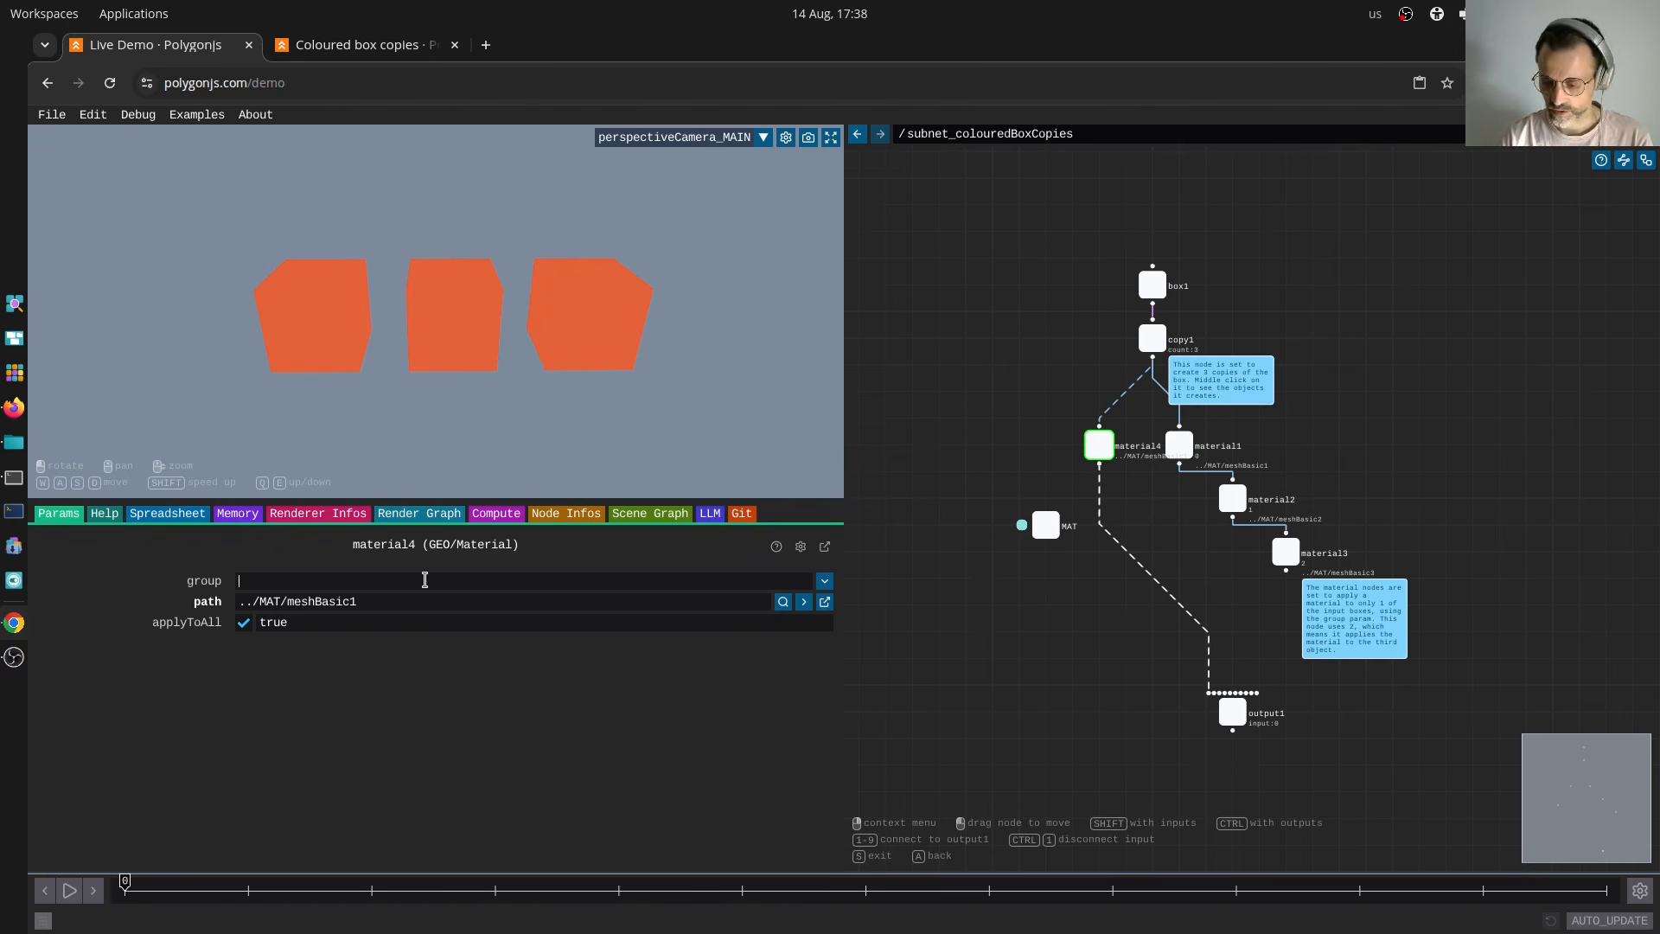
{"action": "type", "text": "0"}
{"action": "key", "text": "Return"}
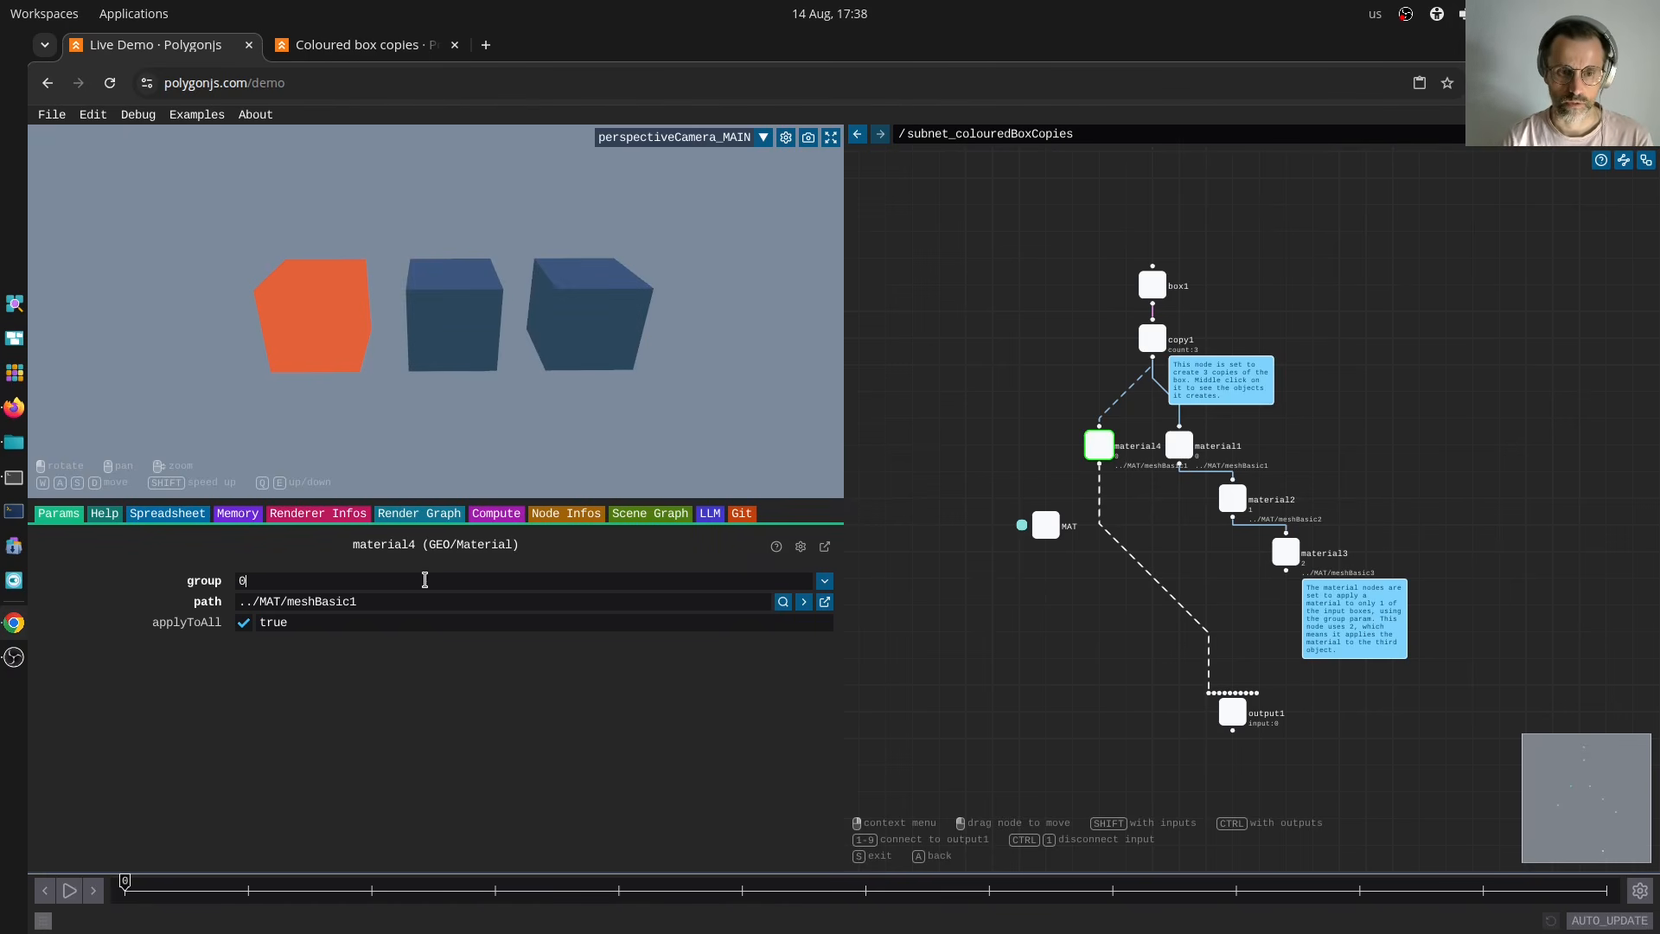
{"action": "key", "text": "BackSpace"}
{"action": "type", "text": "1"}
{"action": "key", "text": "Return"}
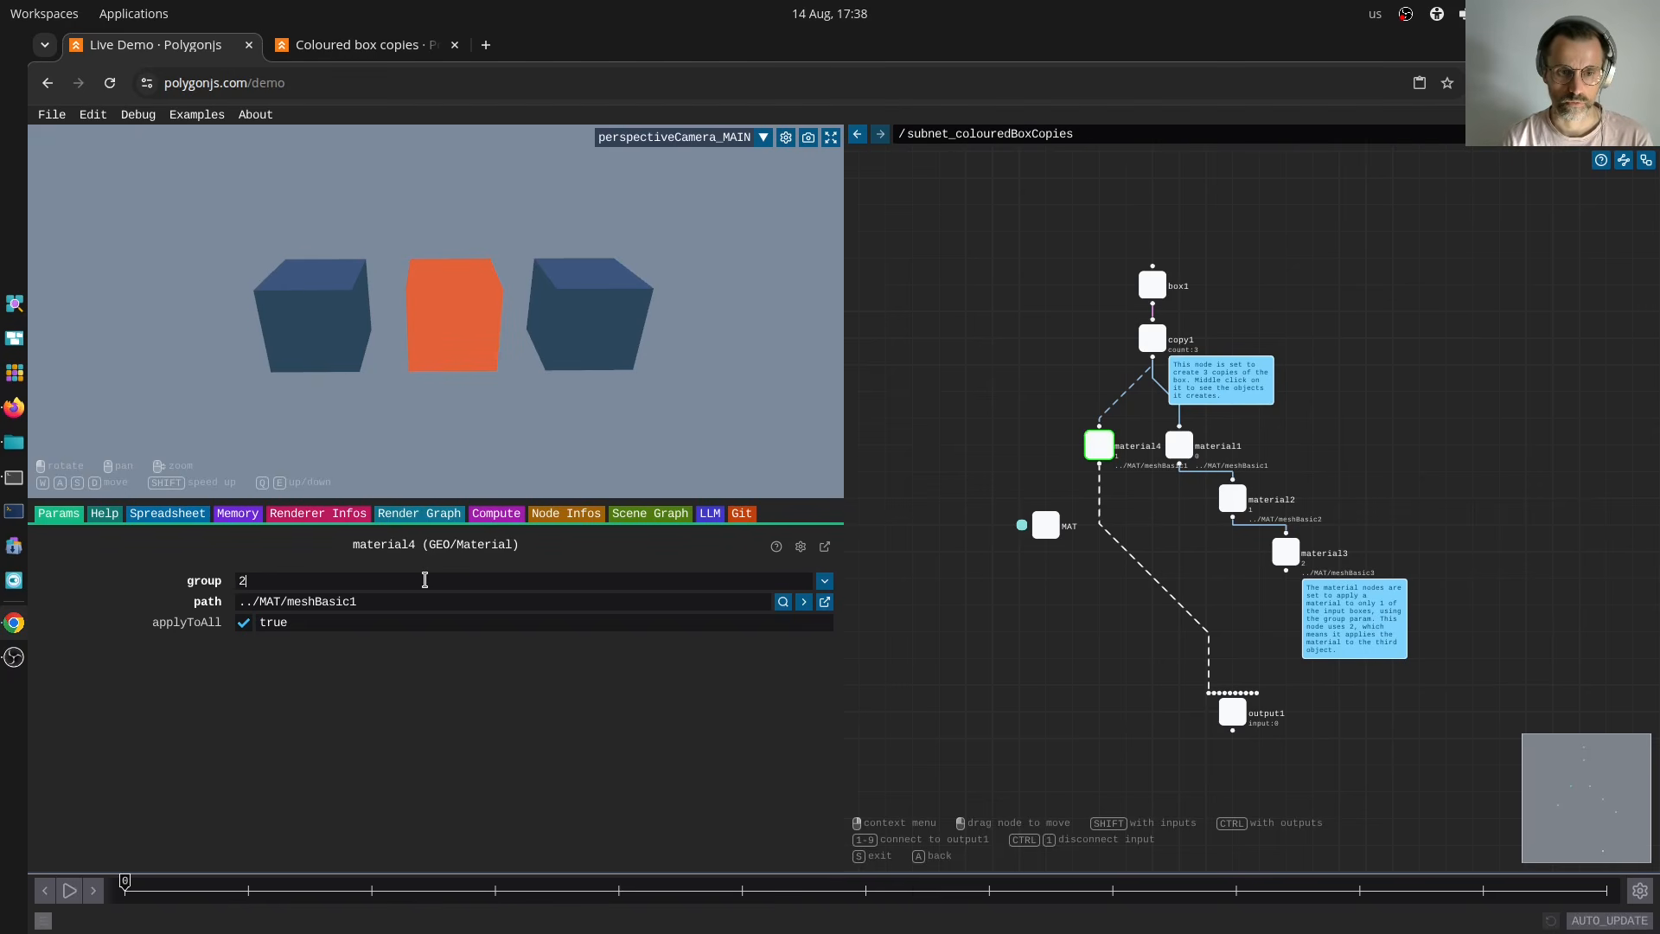
{"action": "key", "text": "Return"}
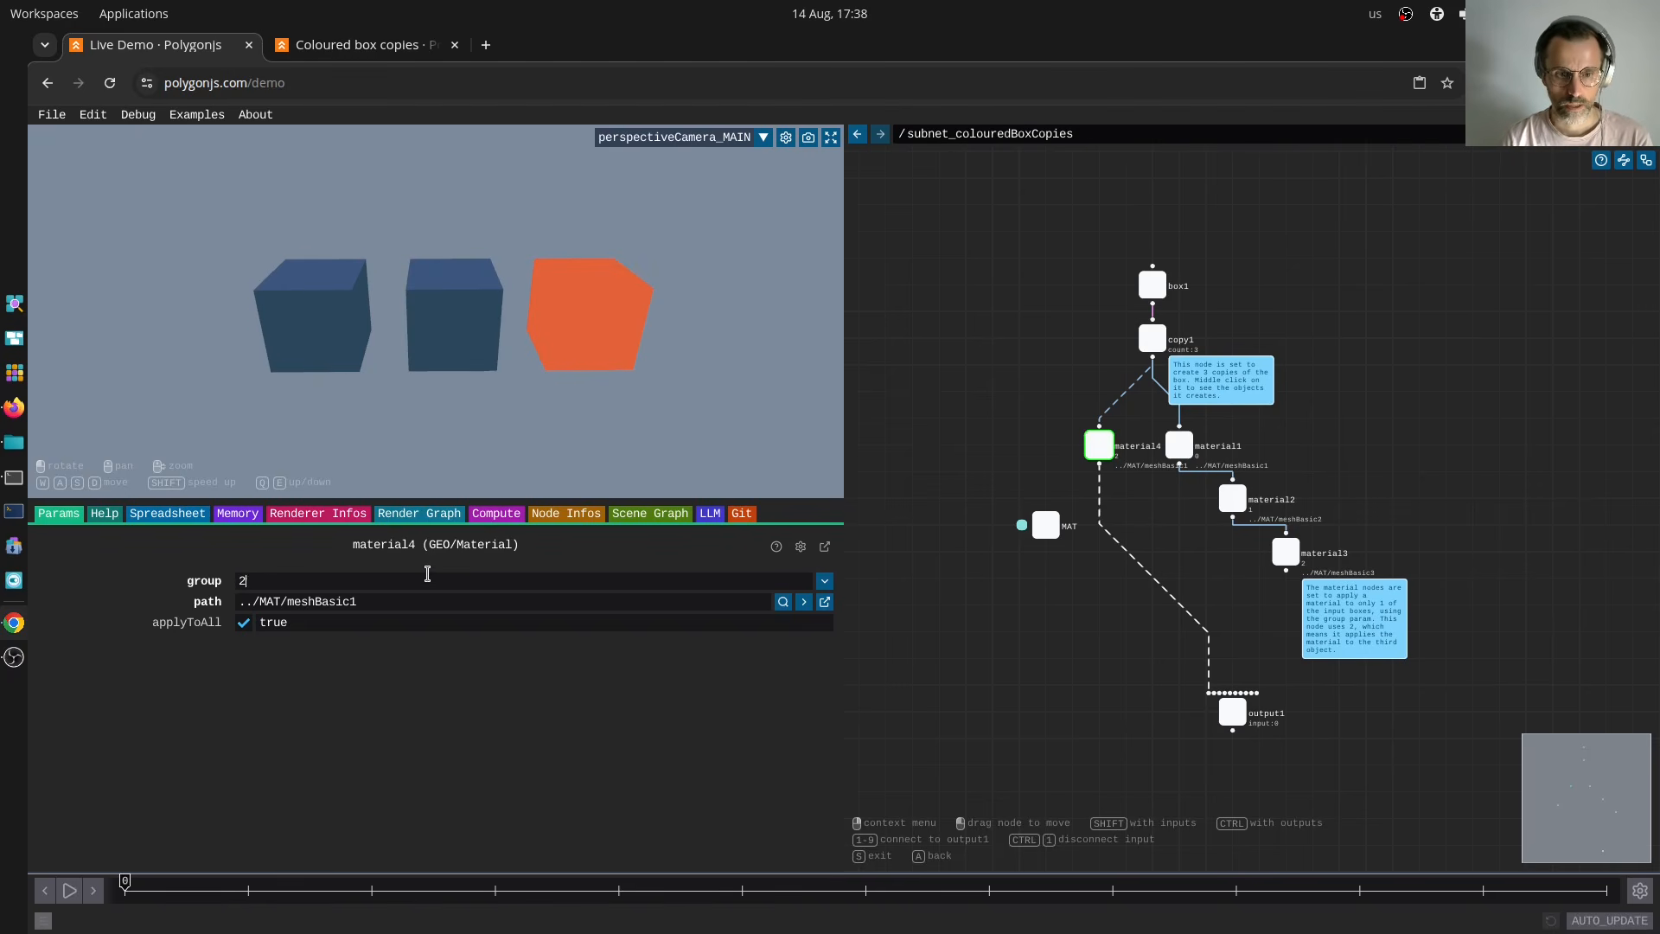
{"action": "key", "text": "Return"}
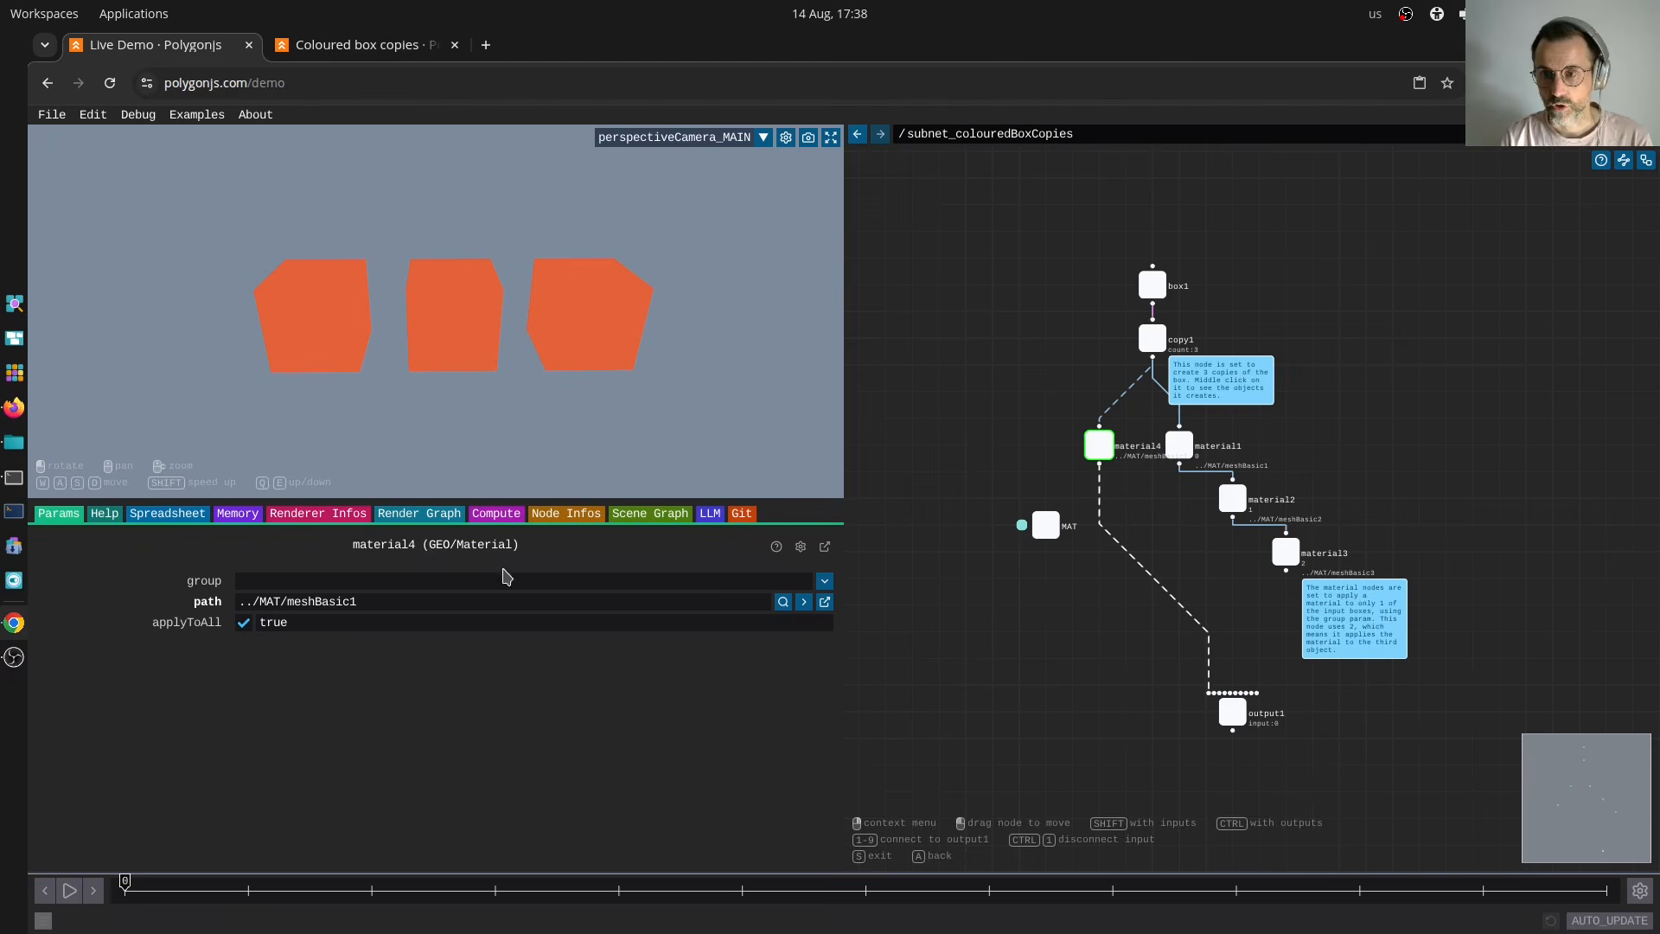
Inspect the node infos of copy1 and box1 to compare the objects each node creates.
{"action": "middle_click", "coordinate": [1163, 342]}
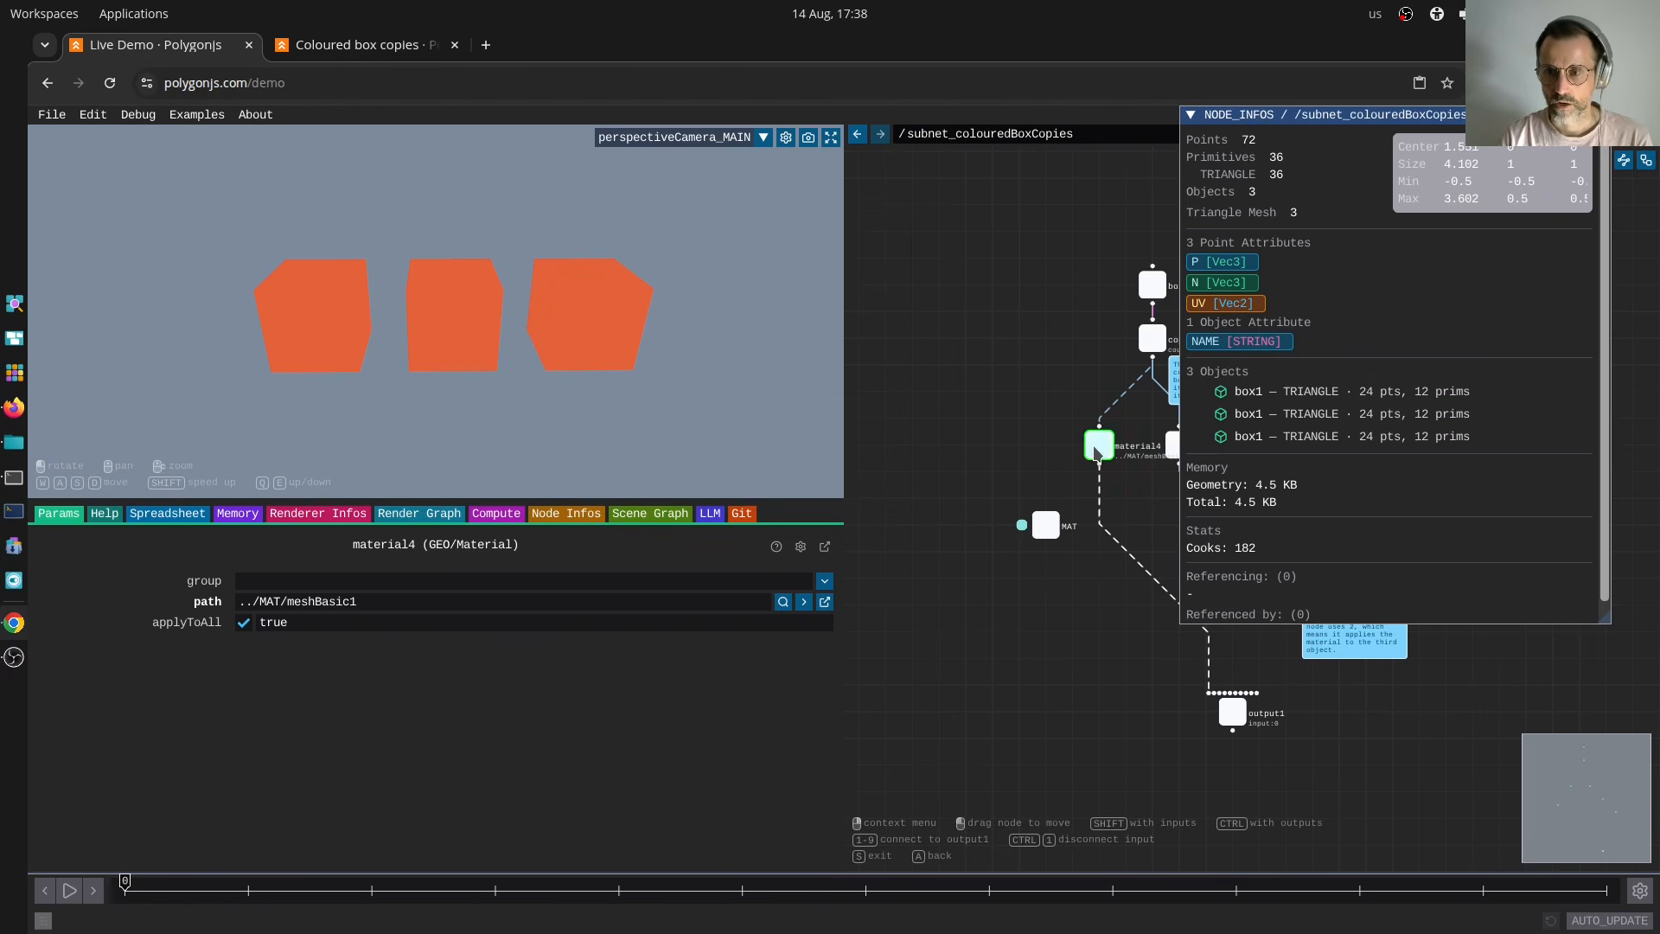
{"action": "middle_click_drag", "start_coordinate": [1134, 383], "coordinate": [1098, 393]}
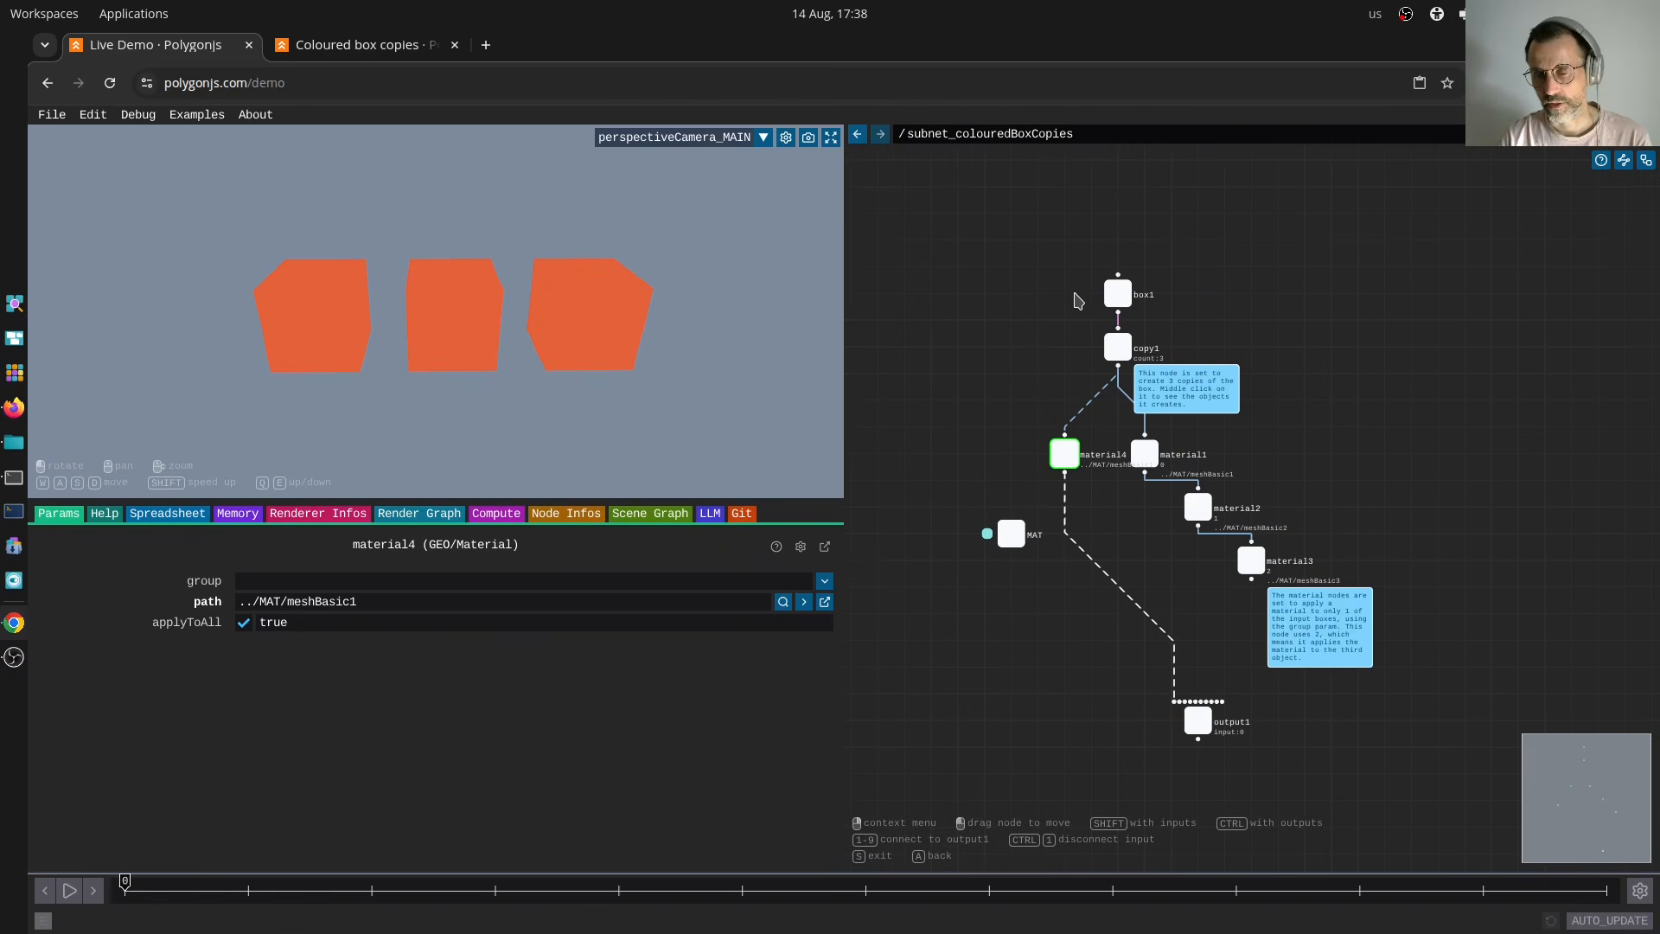
{"action": "middle_click_drag", "start_coordinate": [1077, 300], "coordinate": [1066, 362]}
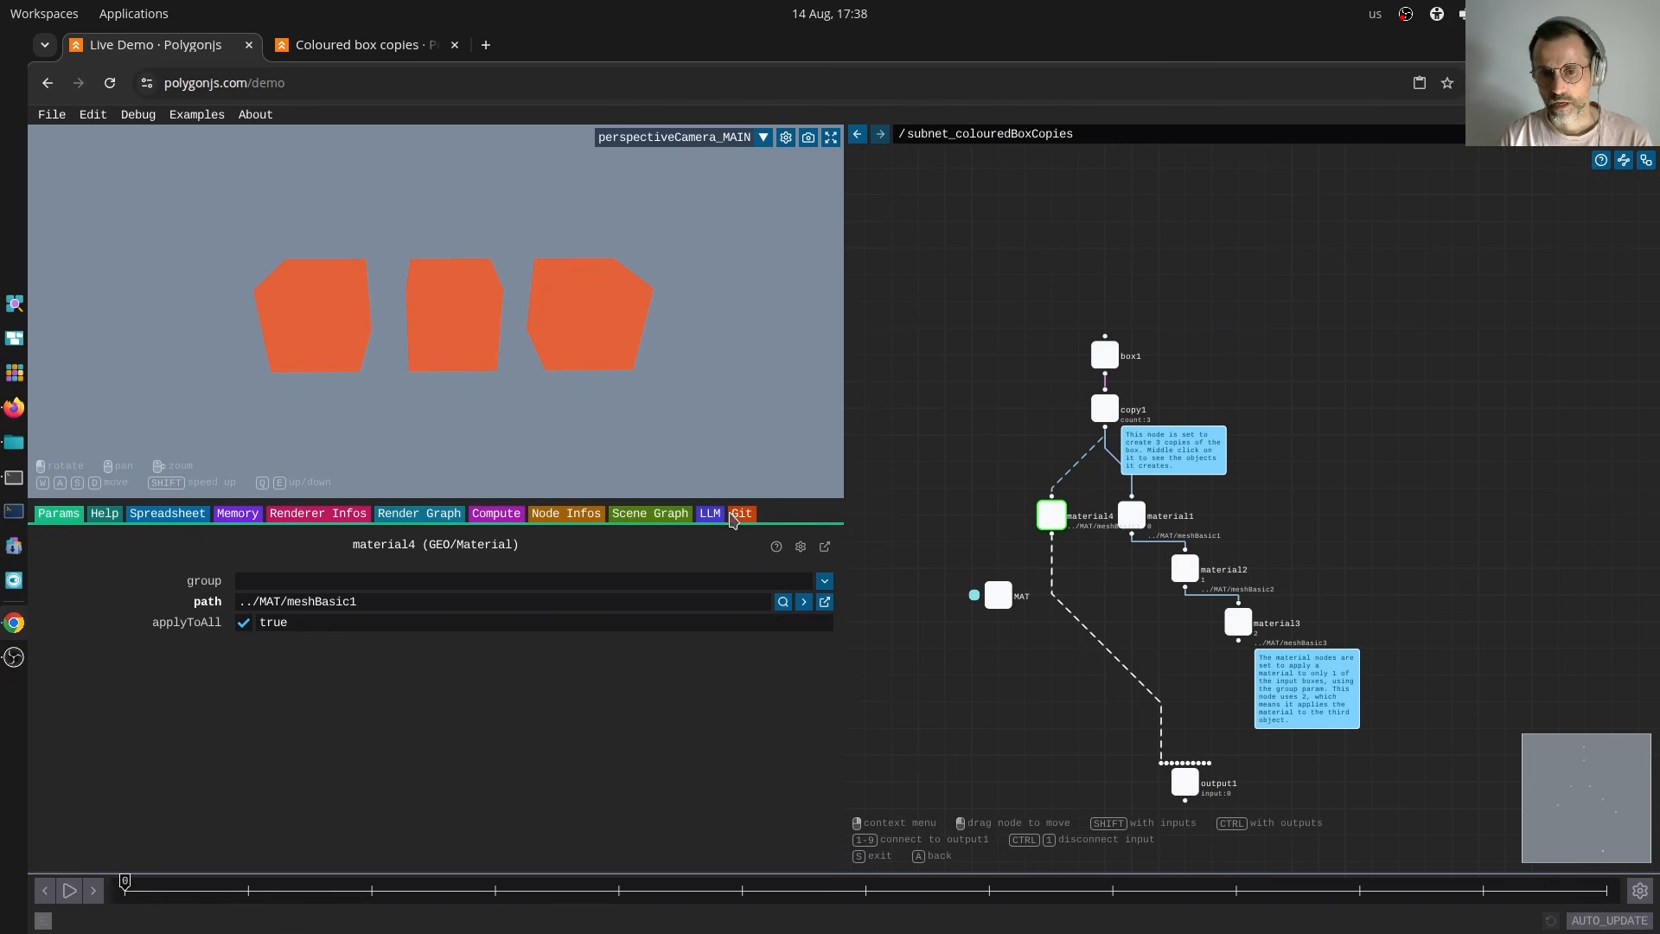
{"action": "middle_click", "coordinate": [1107, 356]}
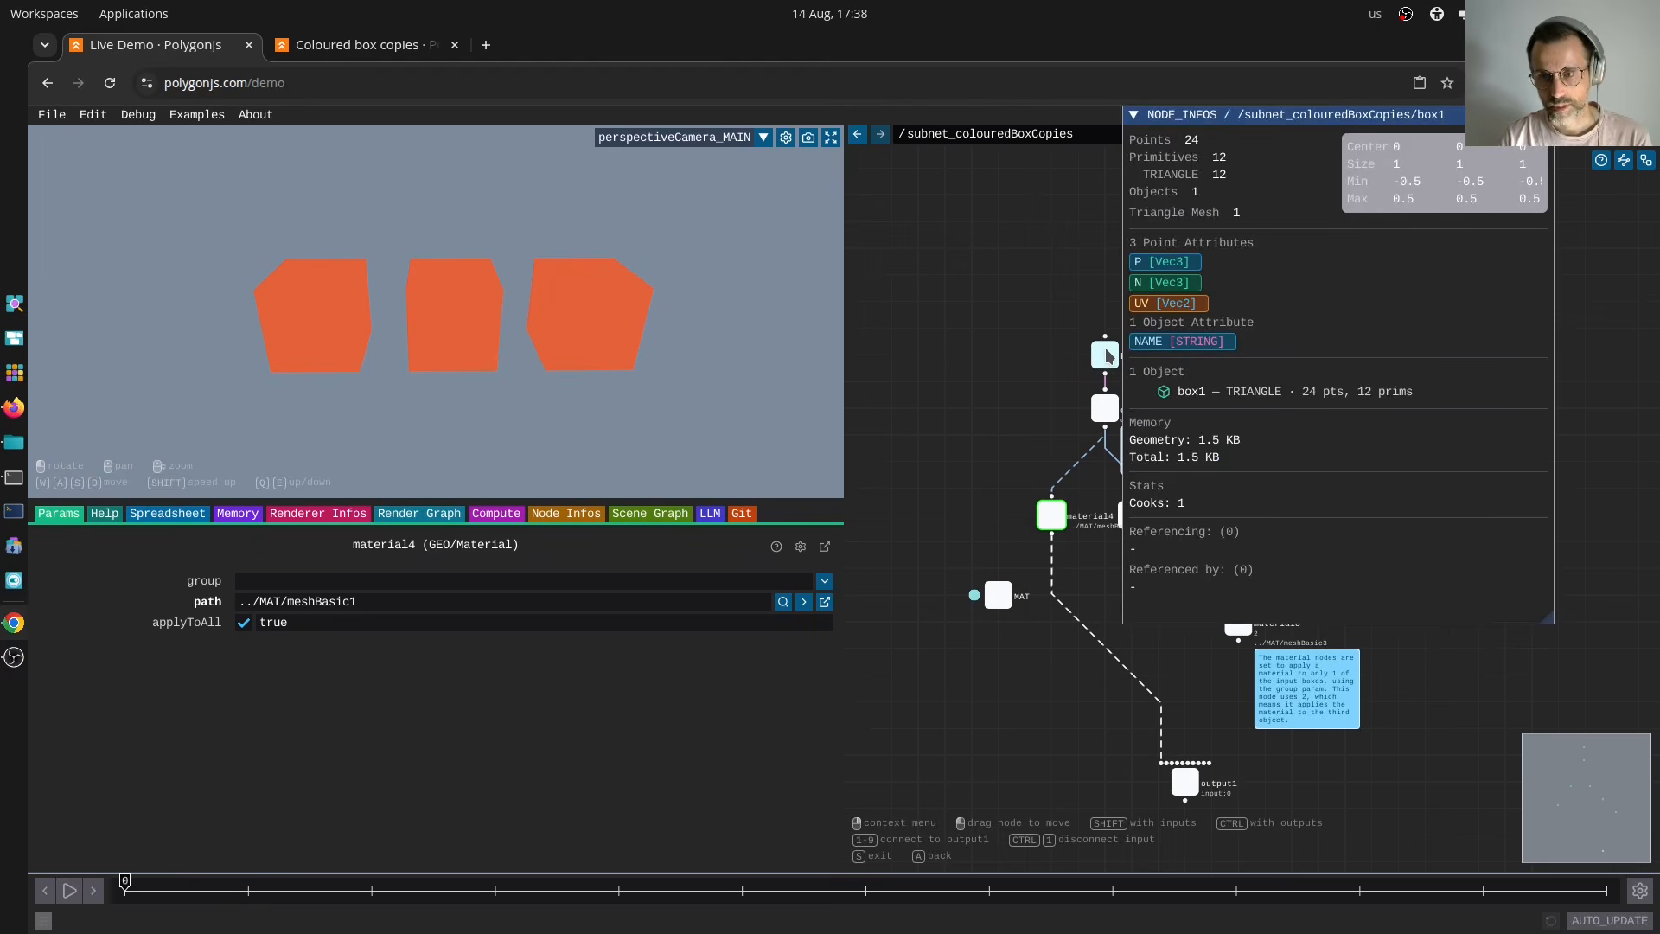
{"action": "middle_click", "coordinate": [1106, 351]}
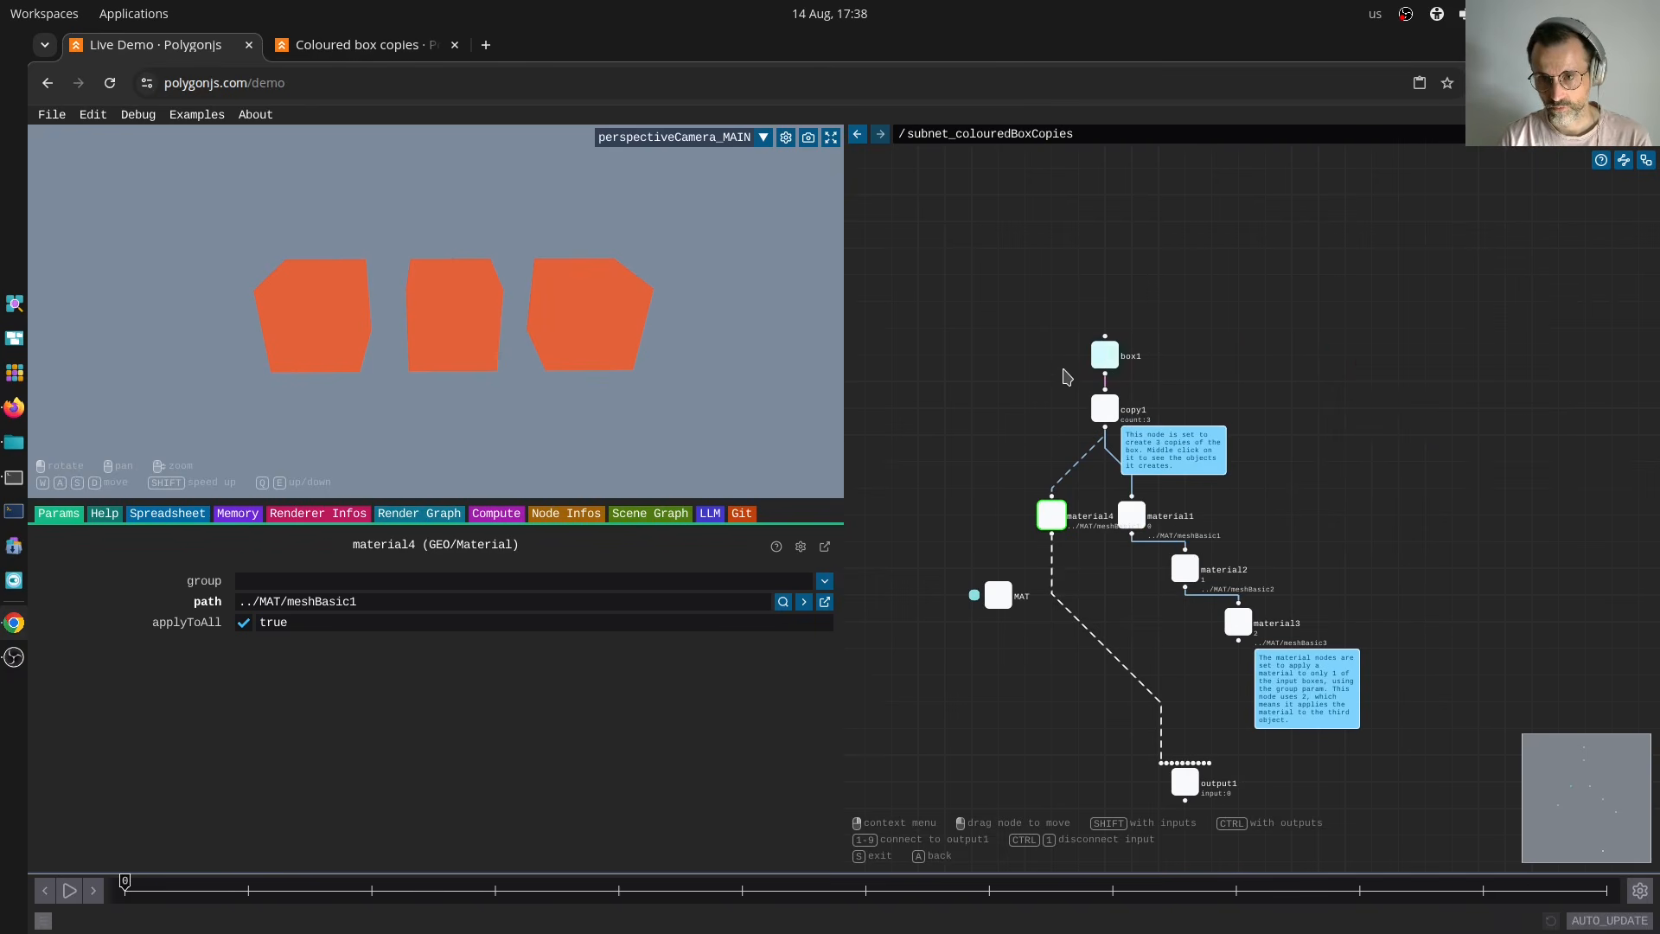
{"action": "middle_click_drag", "start_coordinate": [1051, 391], "coordinate": [1045, 395]}
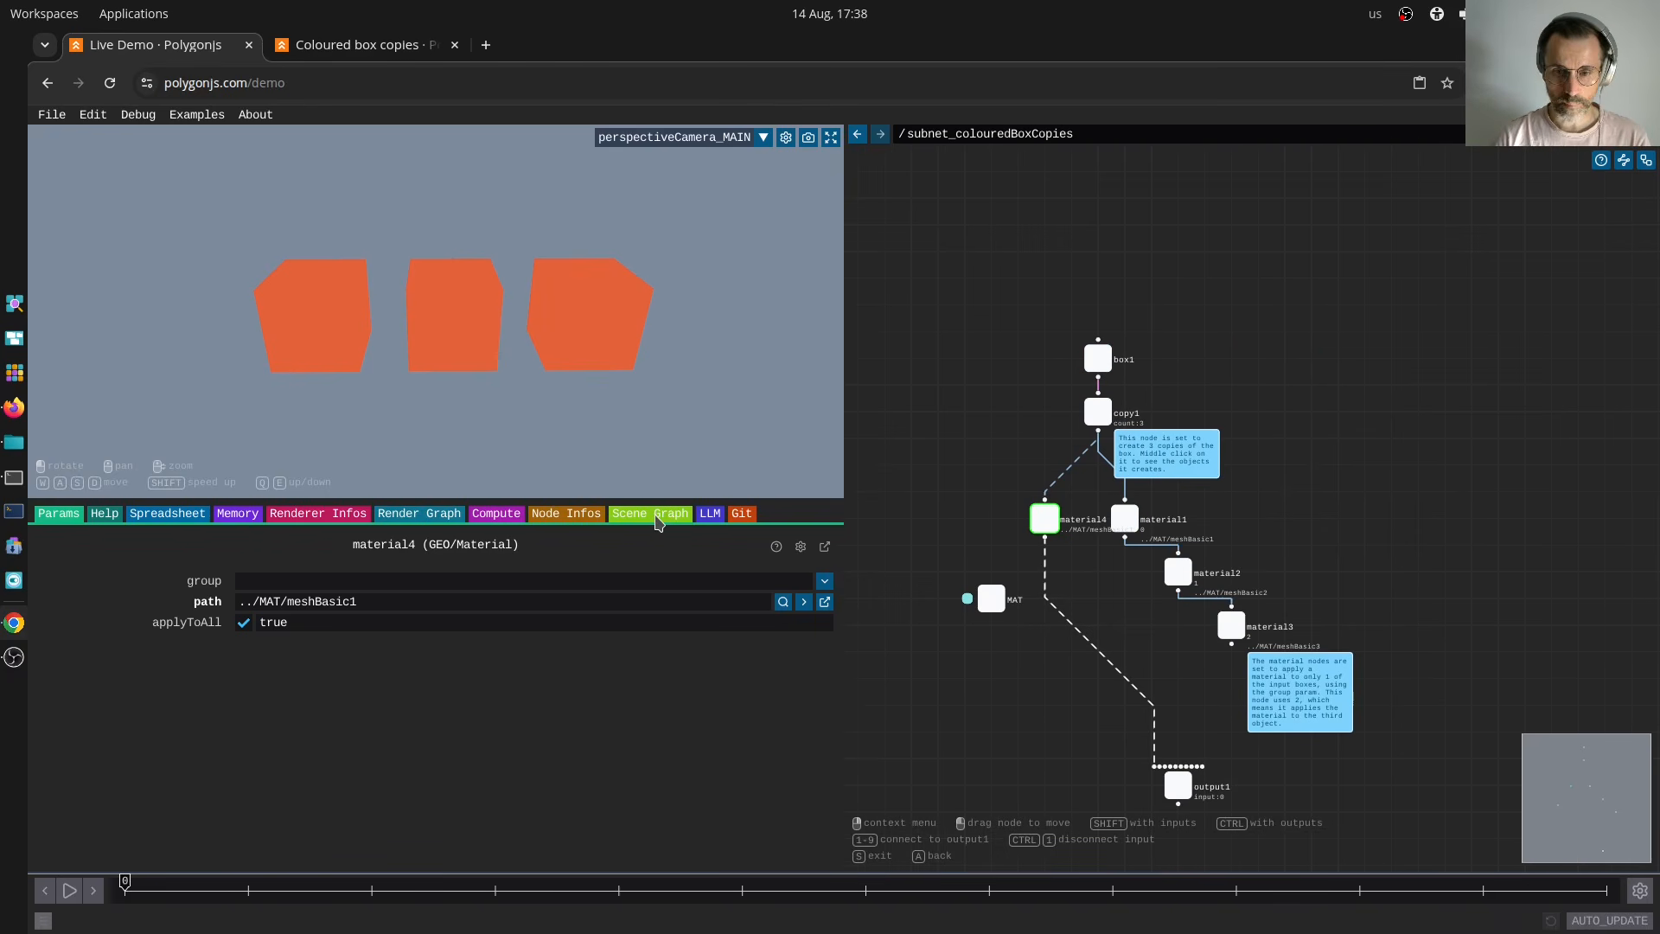
View the scene graph's object list and compare it with the node infos of box1 and copy1.
{"action": "left_click", "coordinate": [657, 519]}
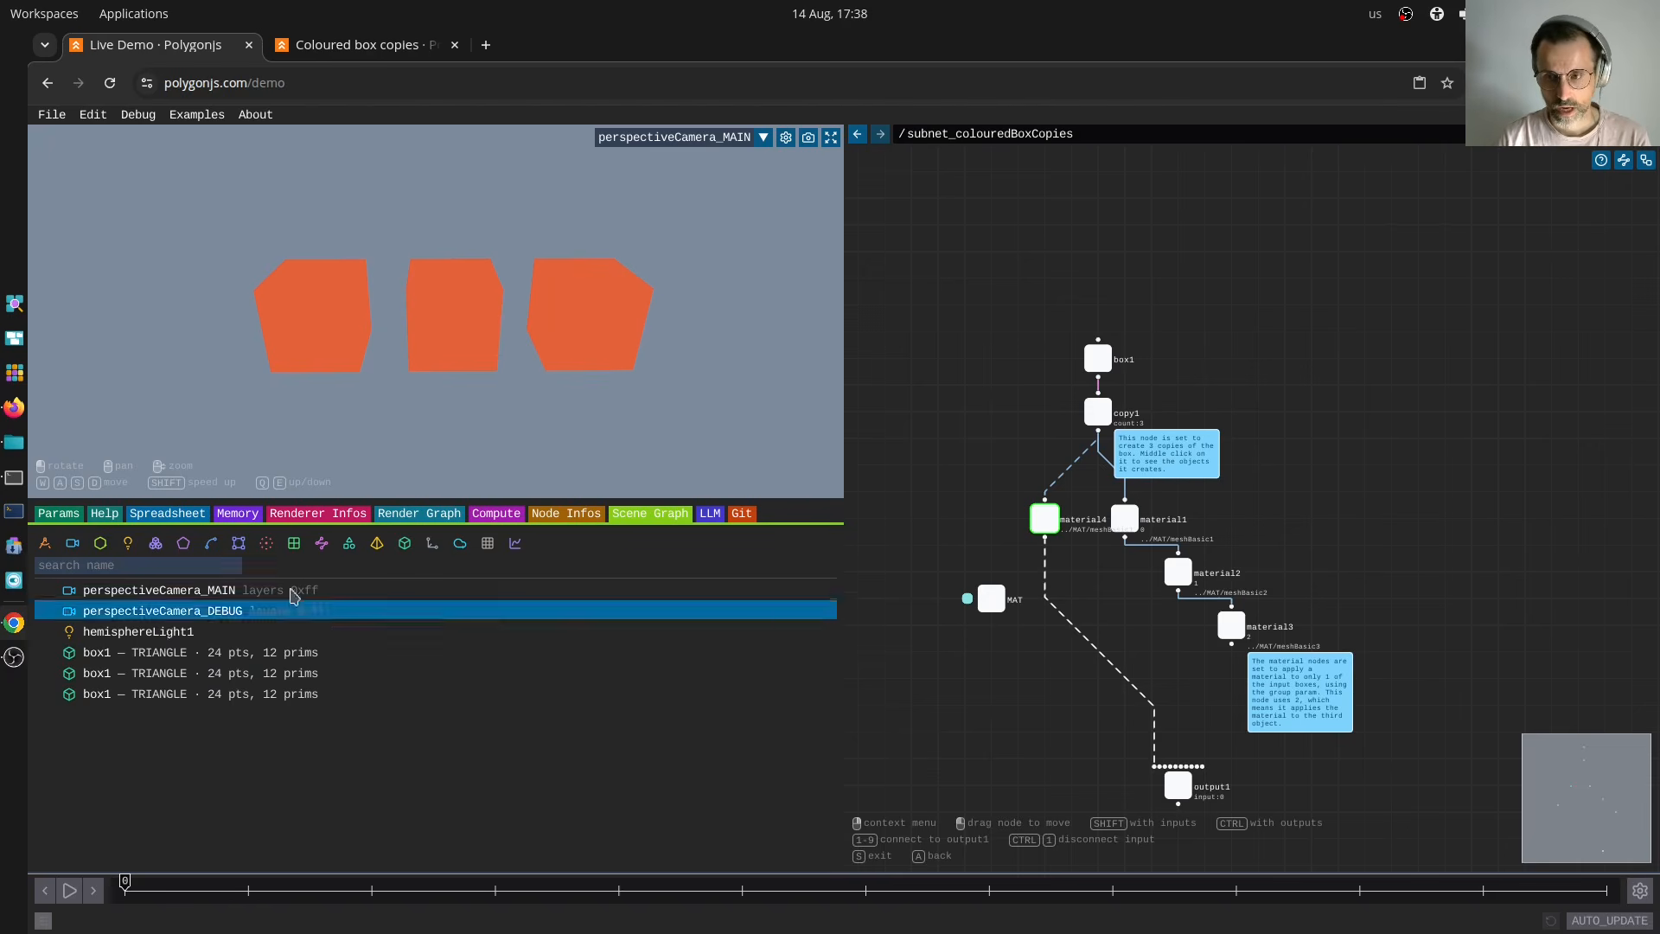
{"action": "scroll", "coordinate": [1044, 381], "scroll_direction": "up", "scroll_amount": 1}
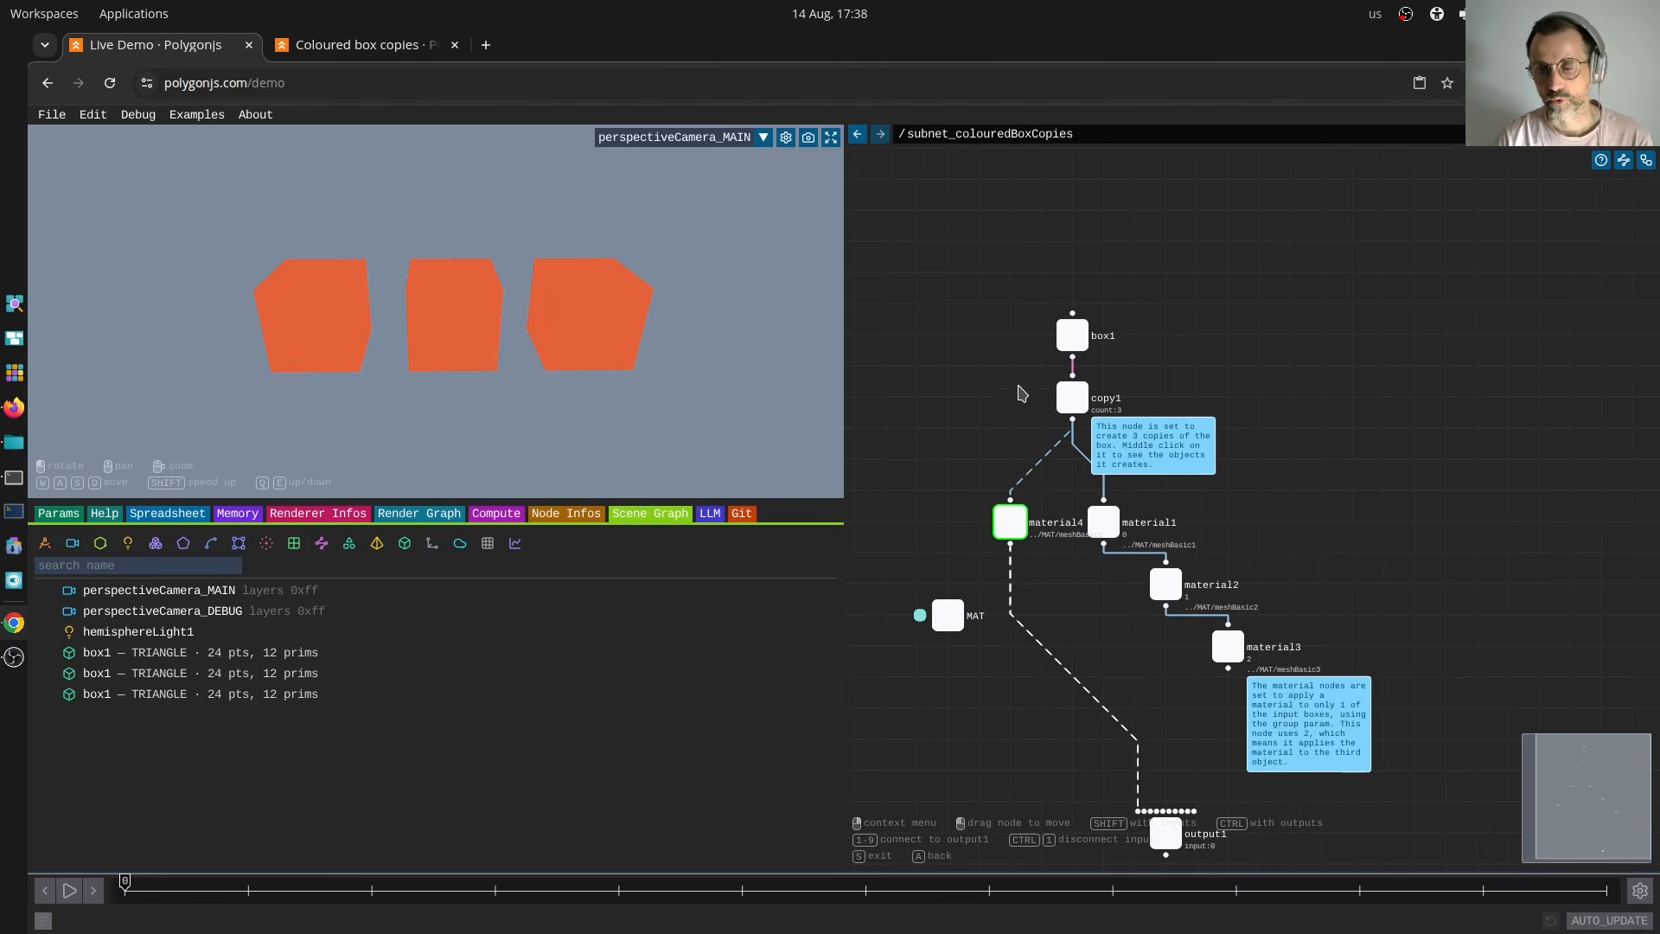
{"action": "middle_click_drag", "start_coordinate": [1018, 375], "coordinate": [1026, 474]}
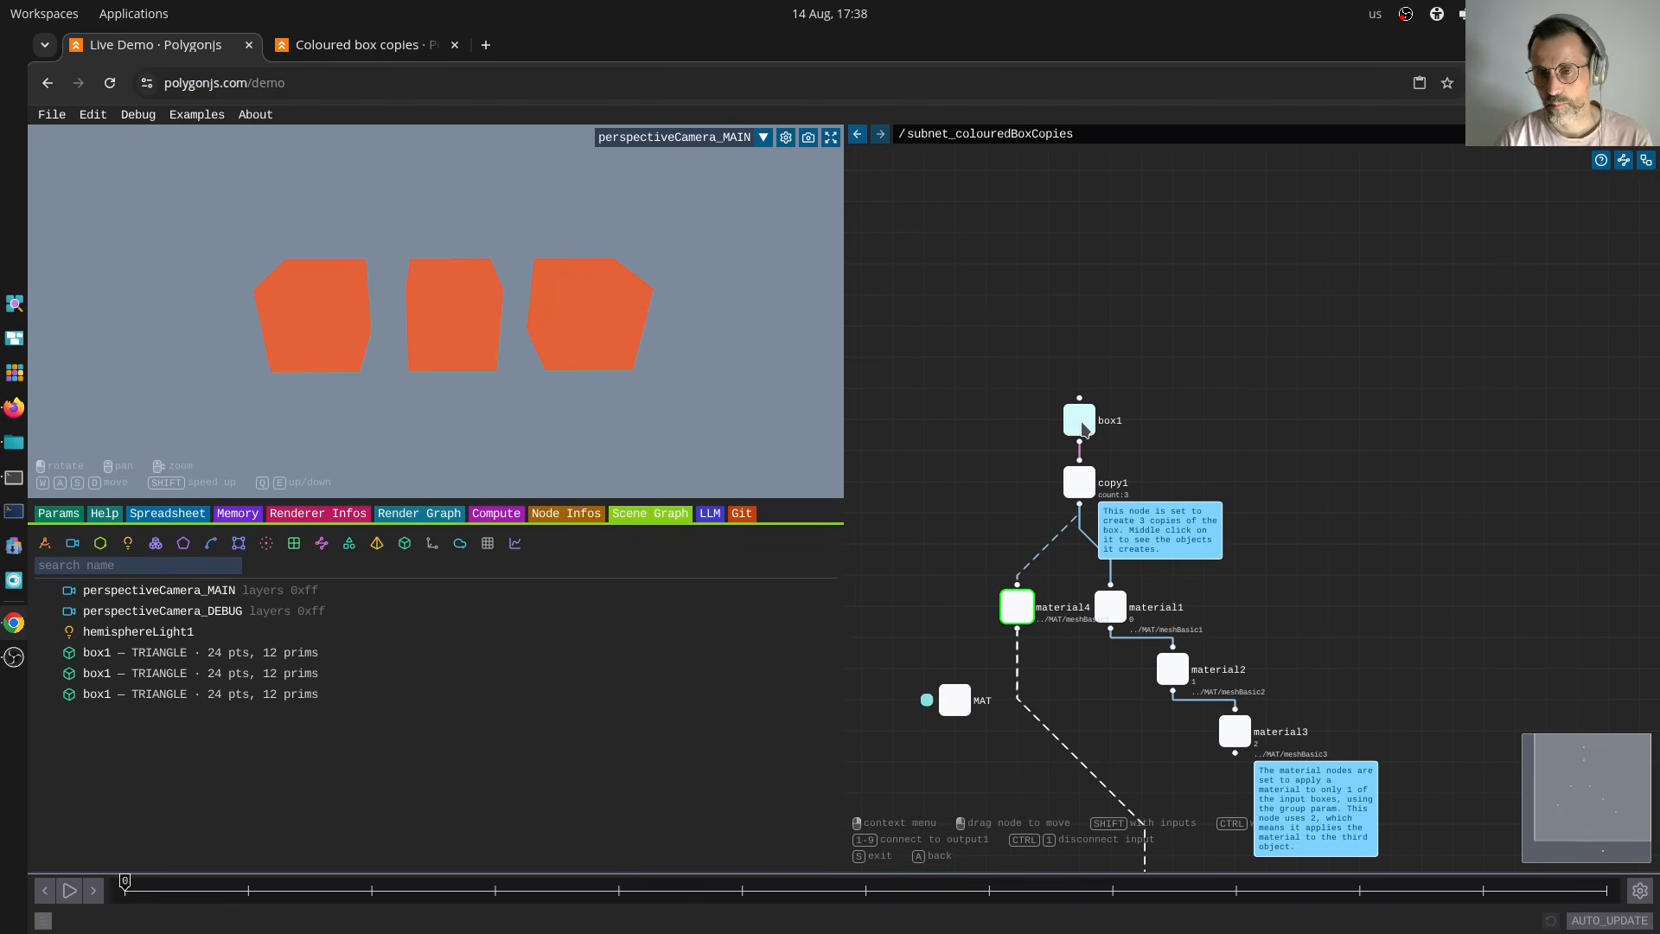
{"action": "middle_click", "coordinate": [1084, 427]}
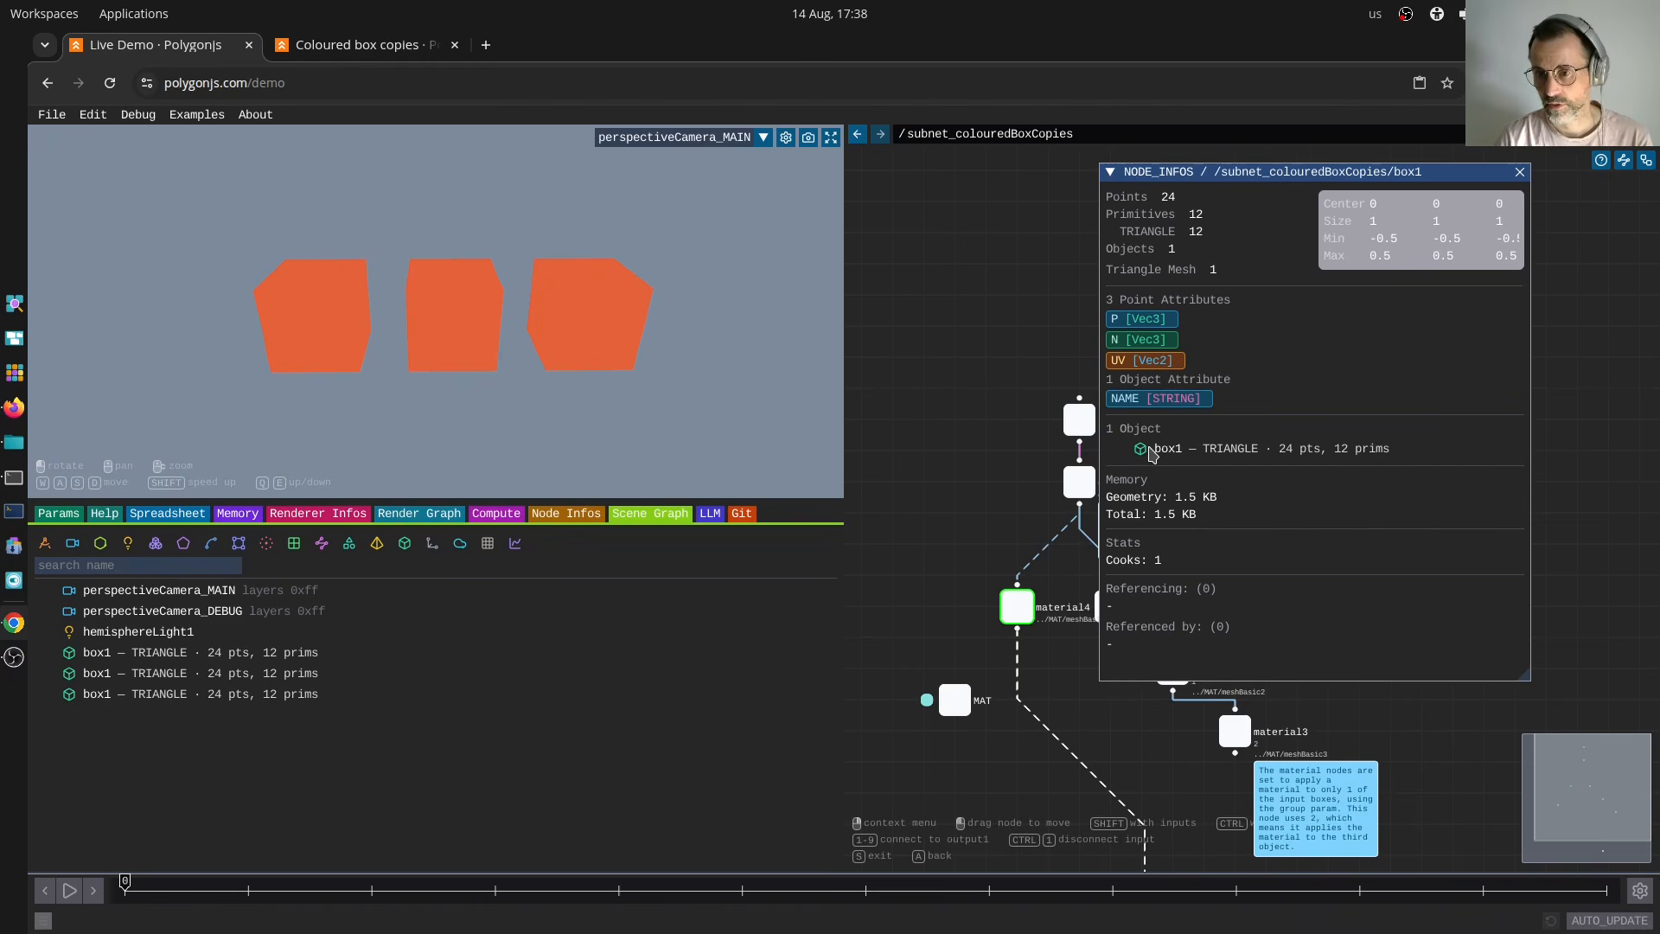
{"action": "middle_click", "coordinate": [1084, 420]}
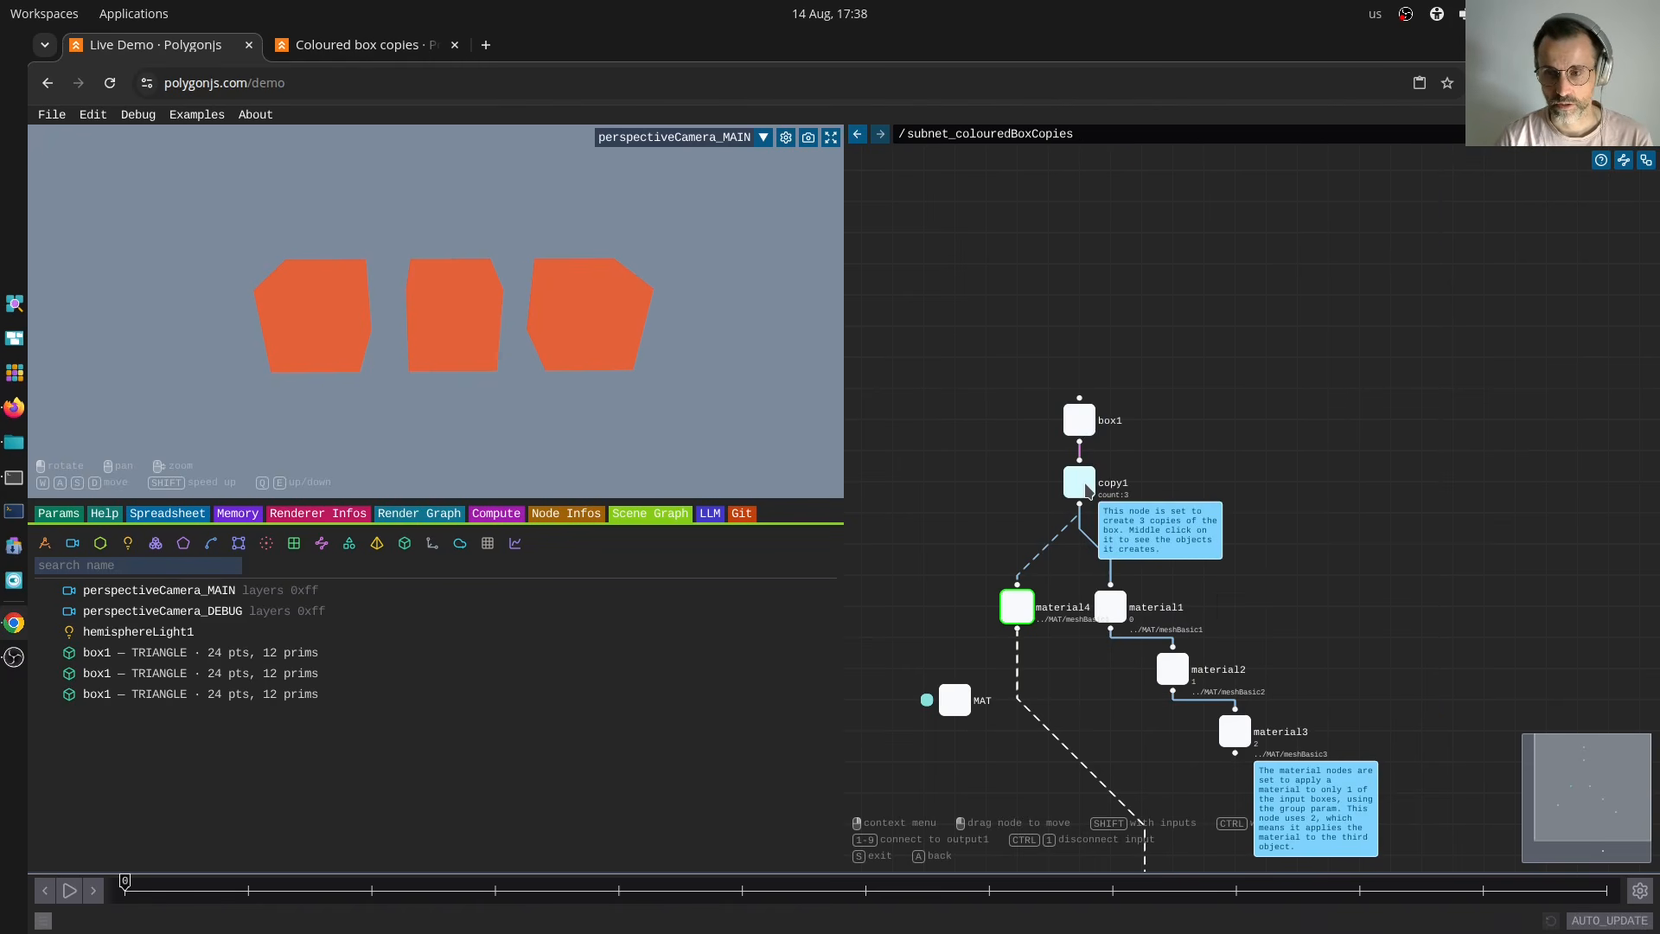
{"action": "middle_click", "coordinate": [1088, 489]}
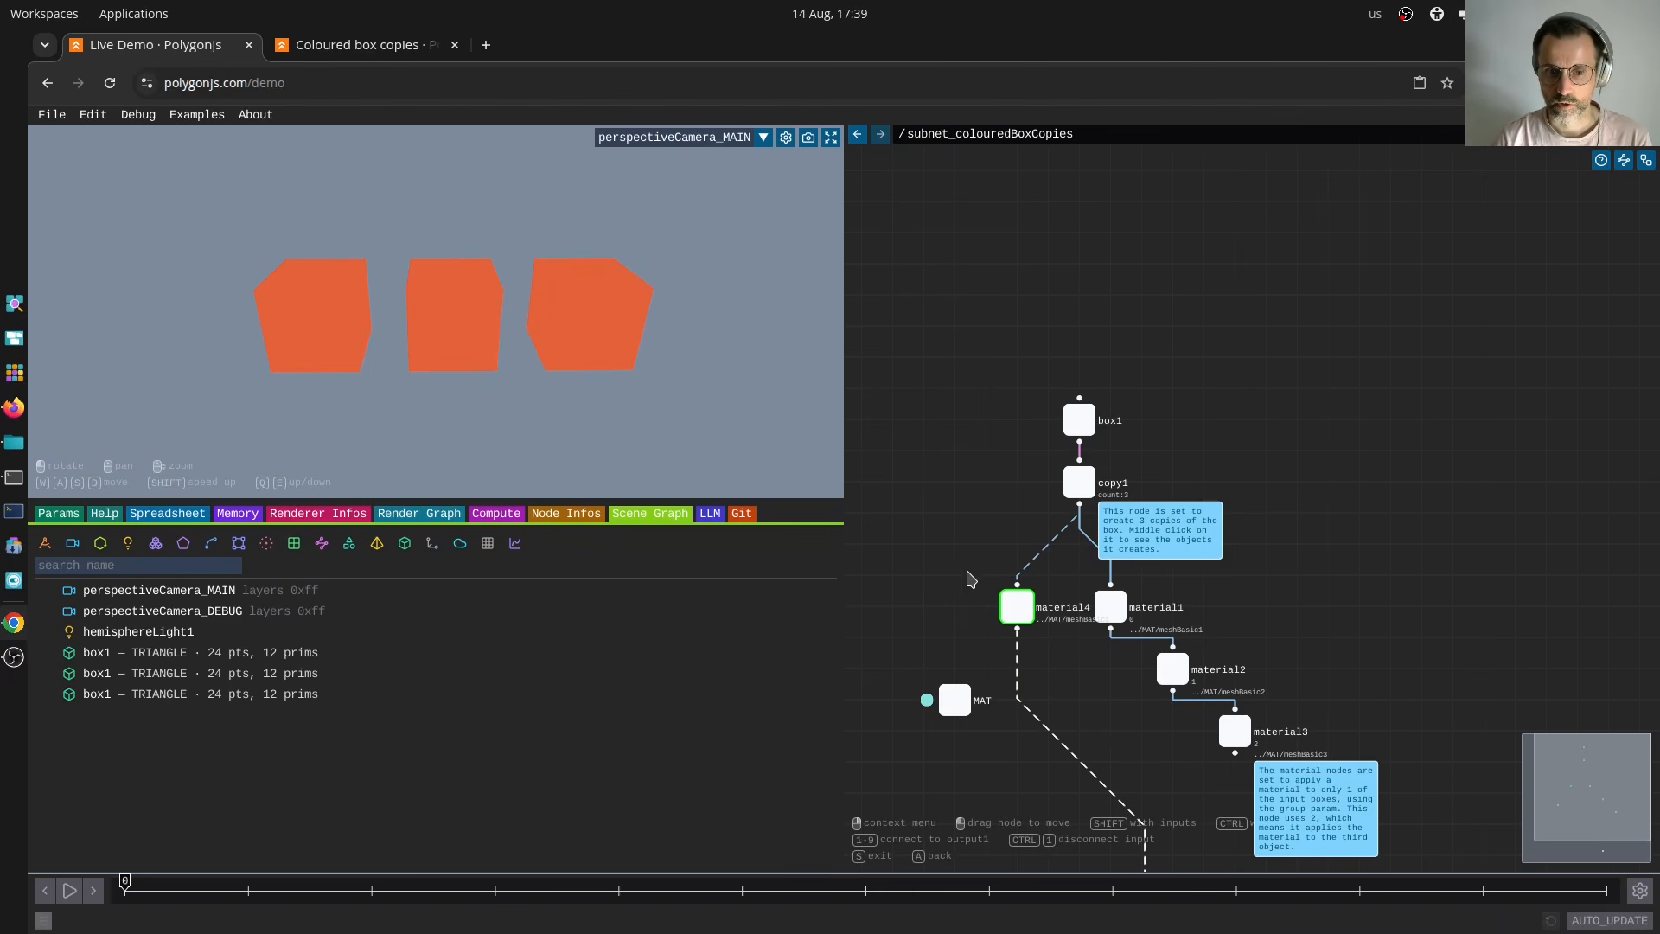
Set material4's group parameter to 0 so its material applies only to the first box.
{"action": "left_click_drag", "start_coordinate": [975, 563], "coordinate": [972, 358]}
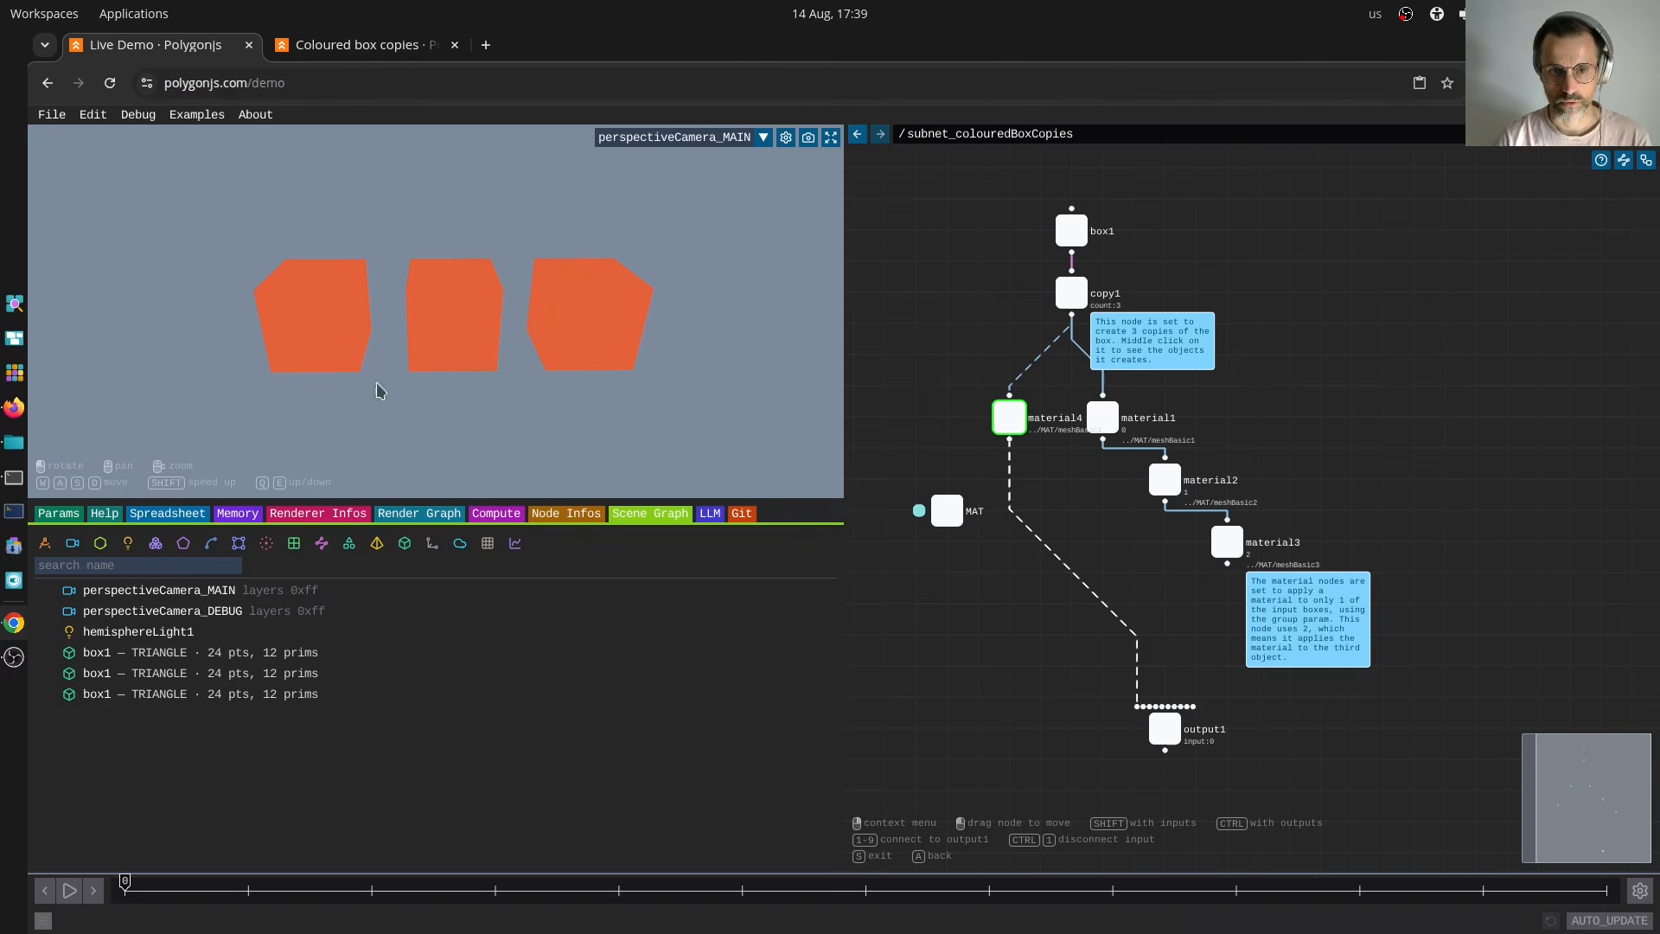
{"action": "left_click", "coordinate": [57, 512]}
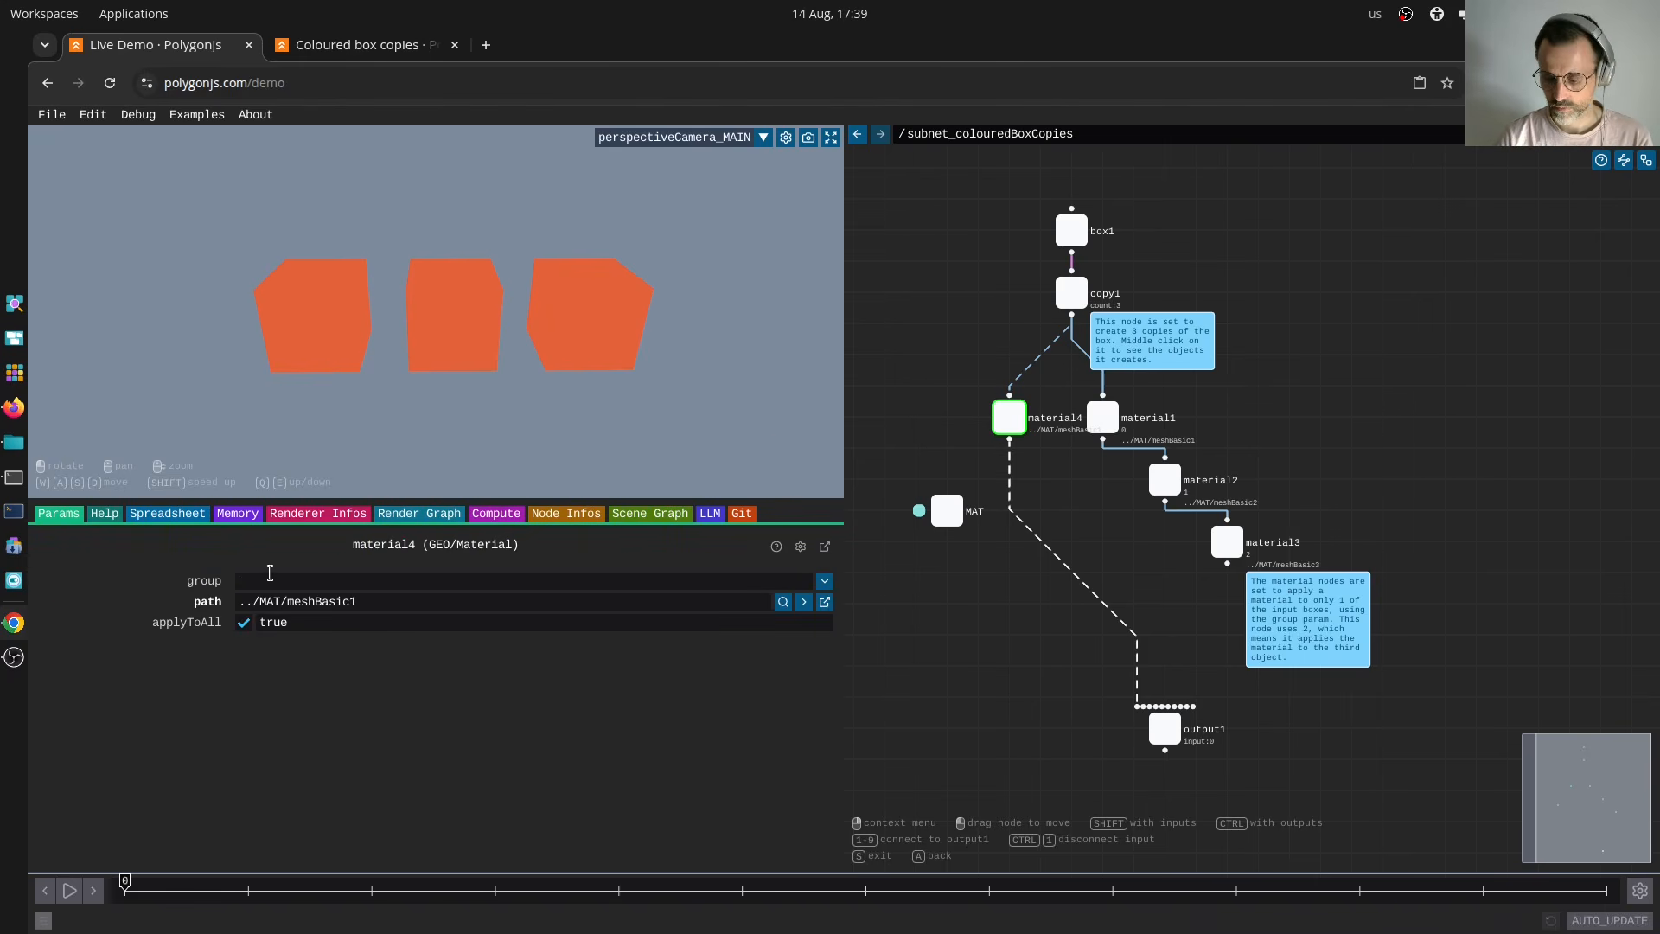
{"action": "type", "text": "0"}
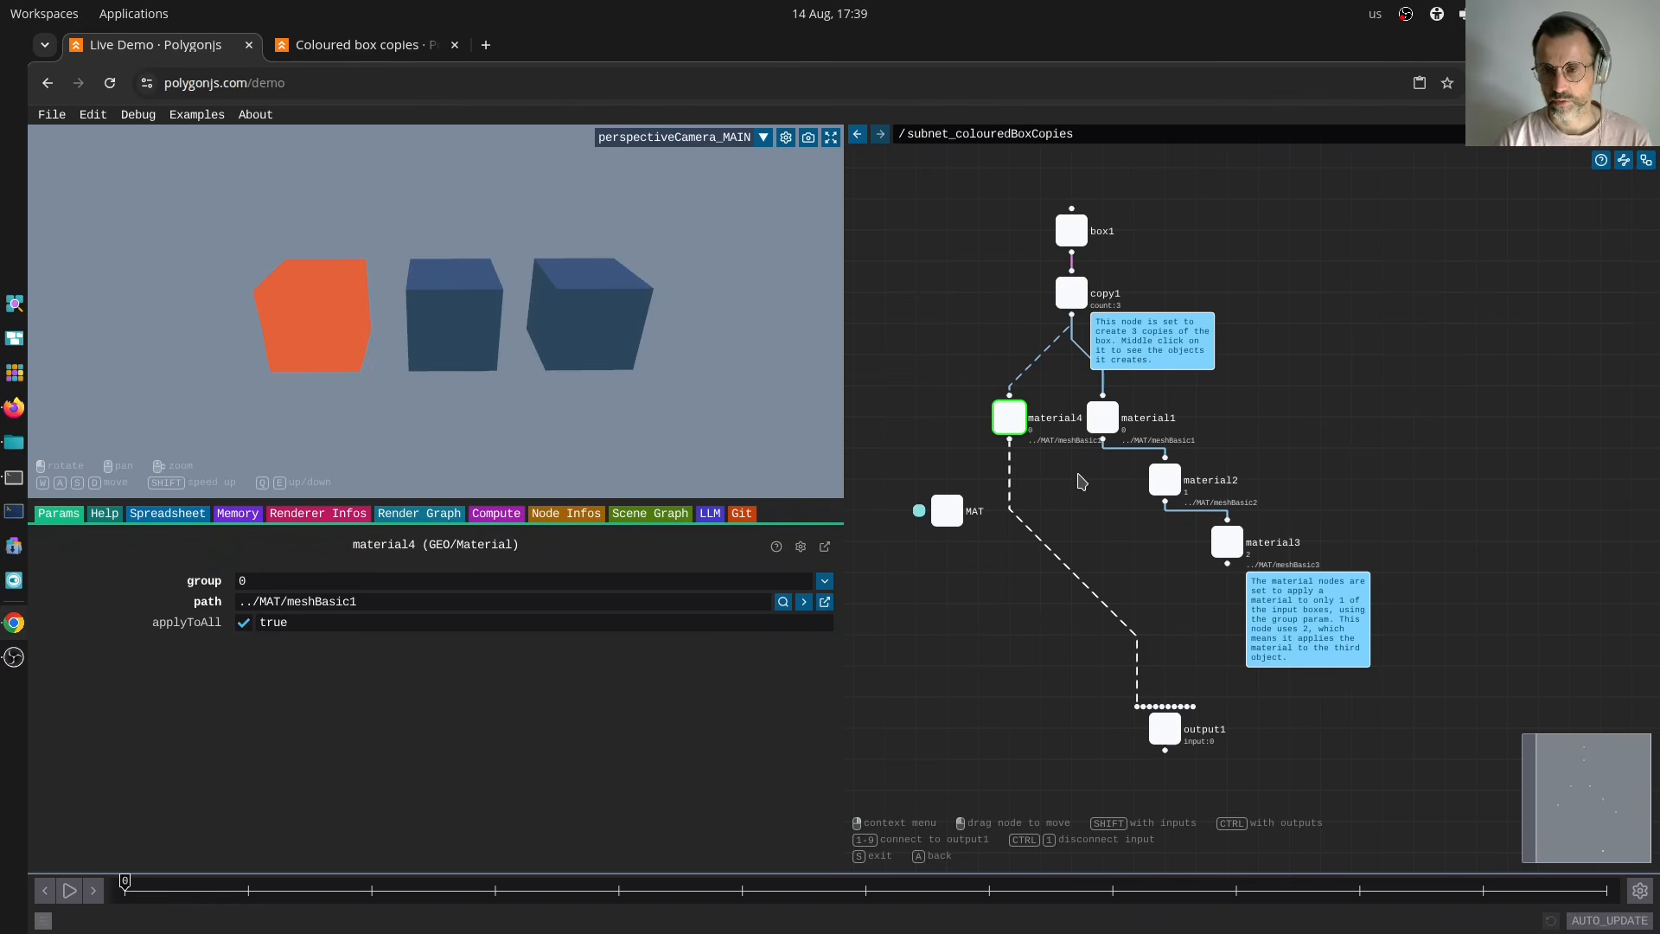
Connect material1, material2 and material3 in turn to output1, and shift the material2 and material3 nodes closer below material1.
{"action": "left_click", "coordinate": [1102, 418]}
{"action": "key", "text": "1"}
{"action": "left_click", "coordinate": [1164, 480]}
{"action": "key", "text": "1"}
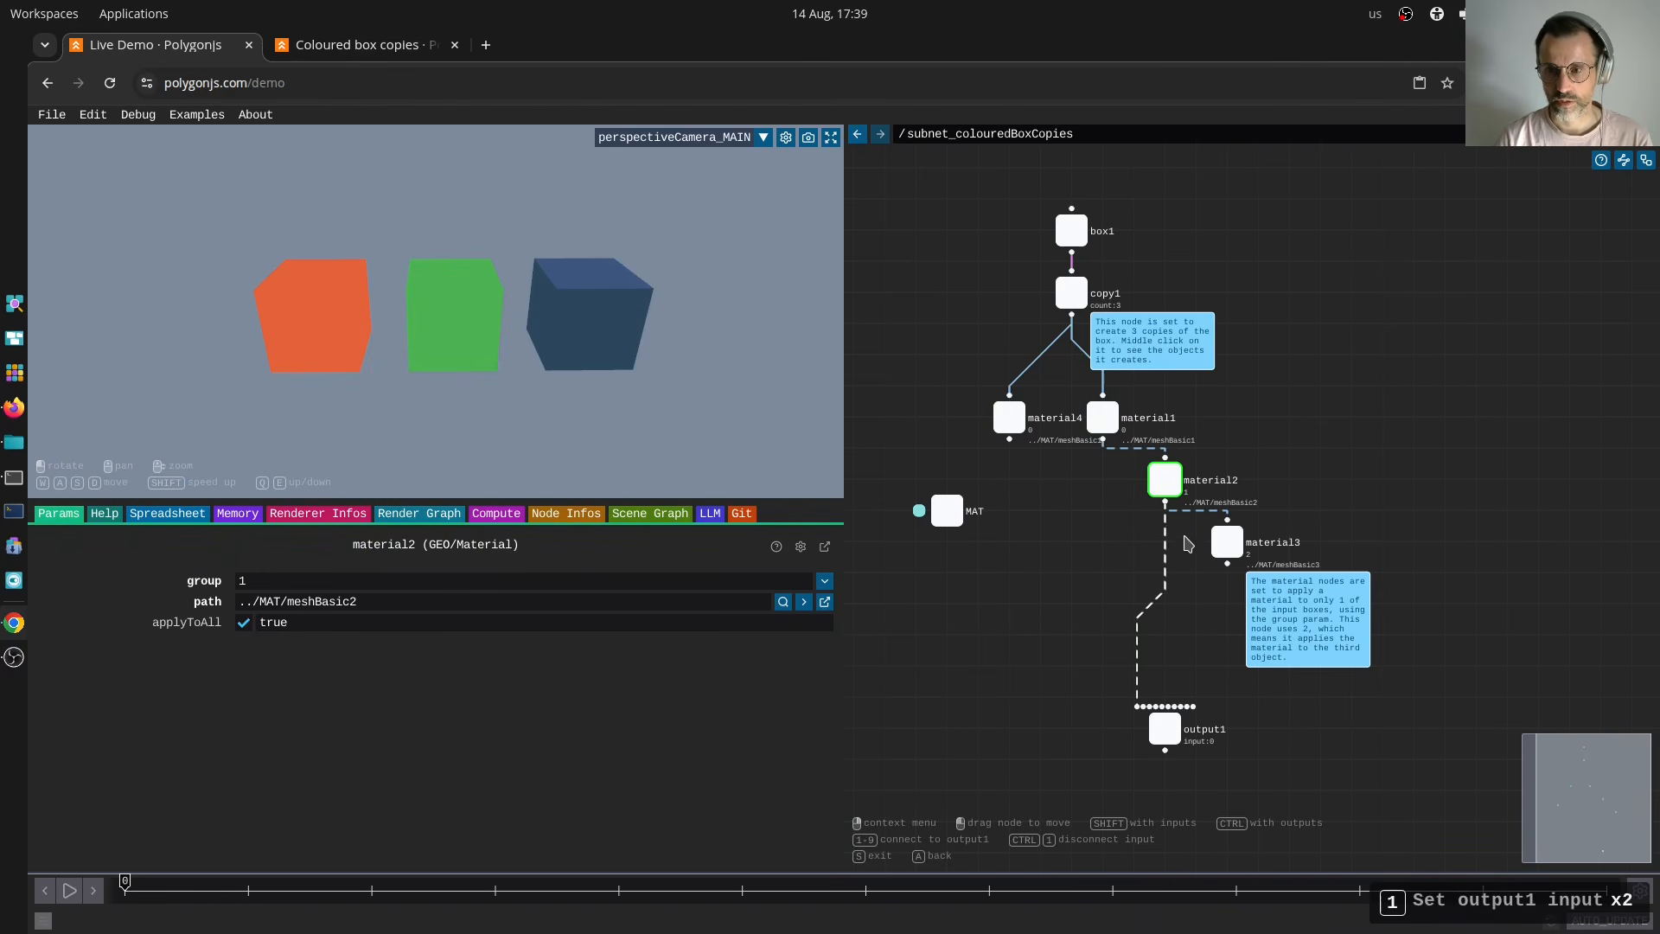
{"action": "left_click", "coordinate": [1226, 542]}
{"action": "key", "text": "1"}
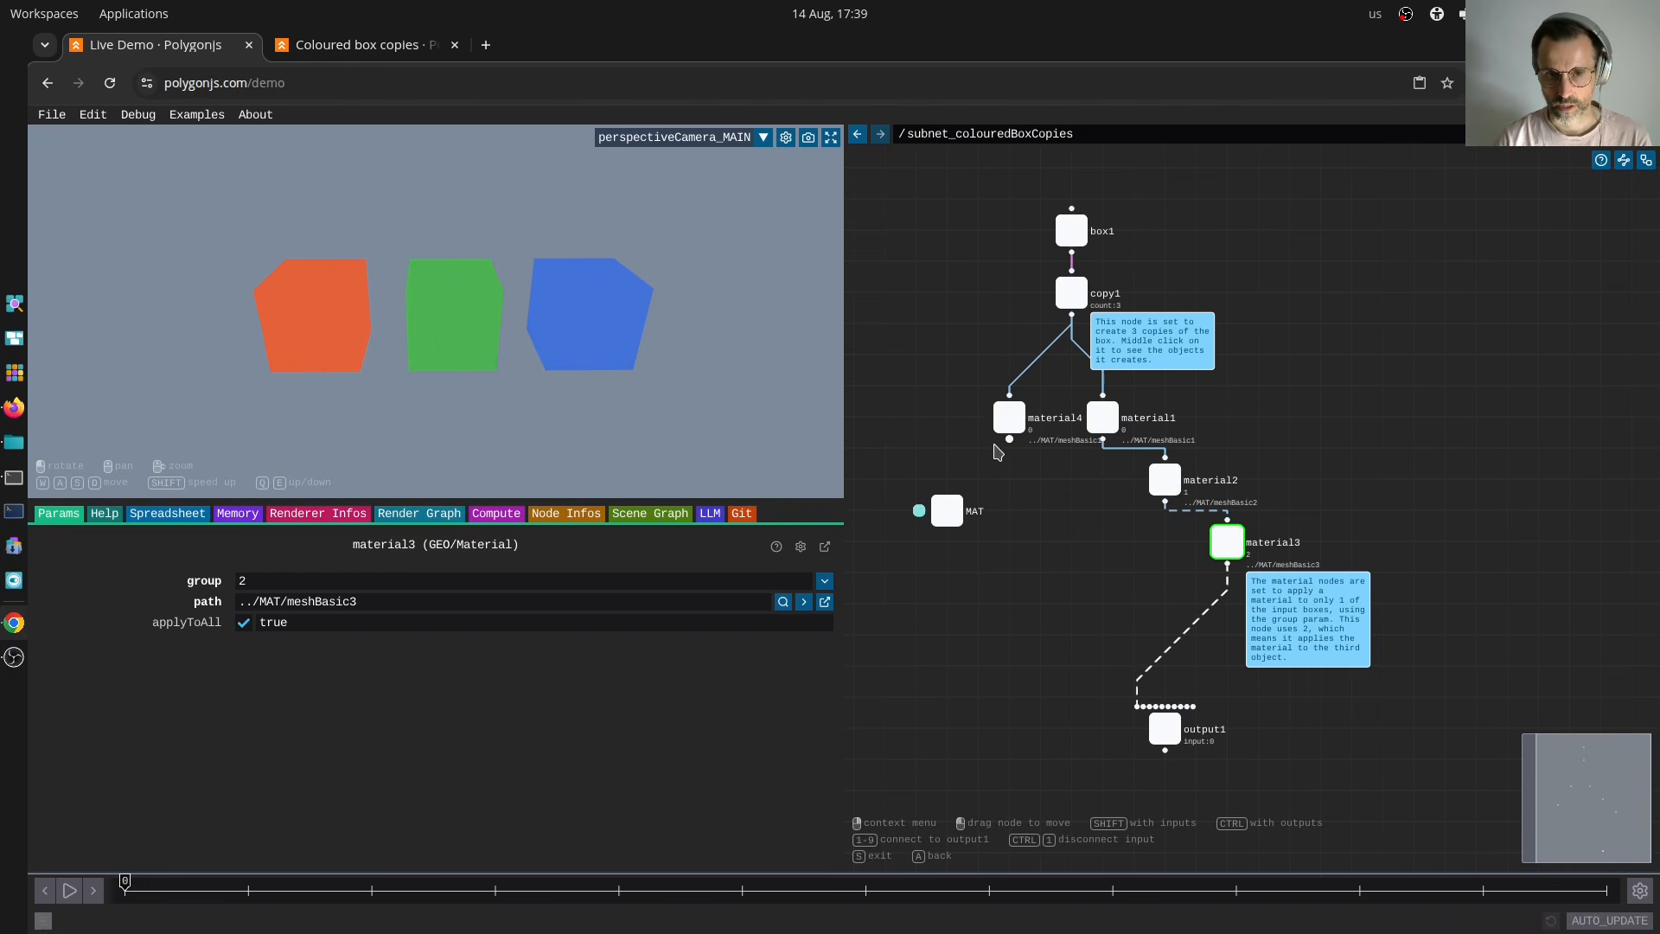
{"action": "left_click_drag", "start_coordinate": [1147, 494], "coordinate": [1116, 495]}
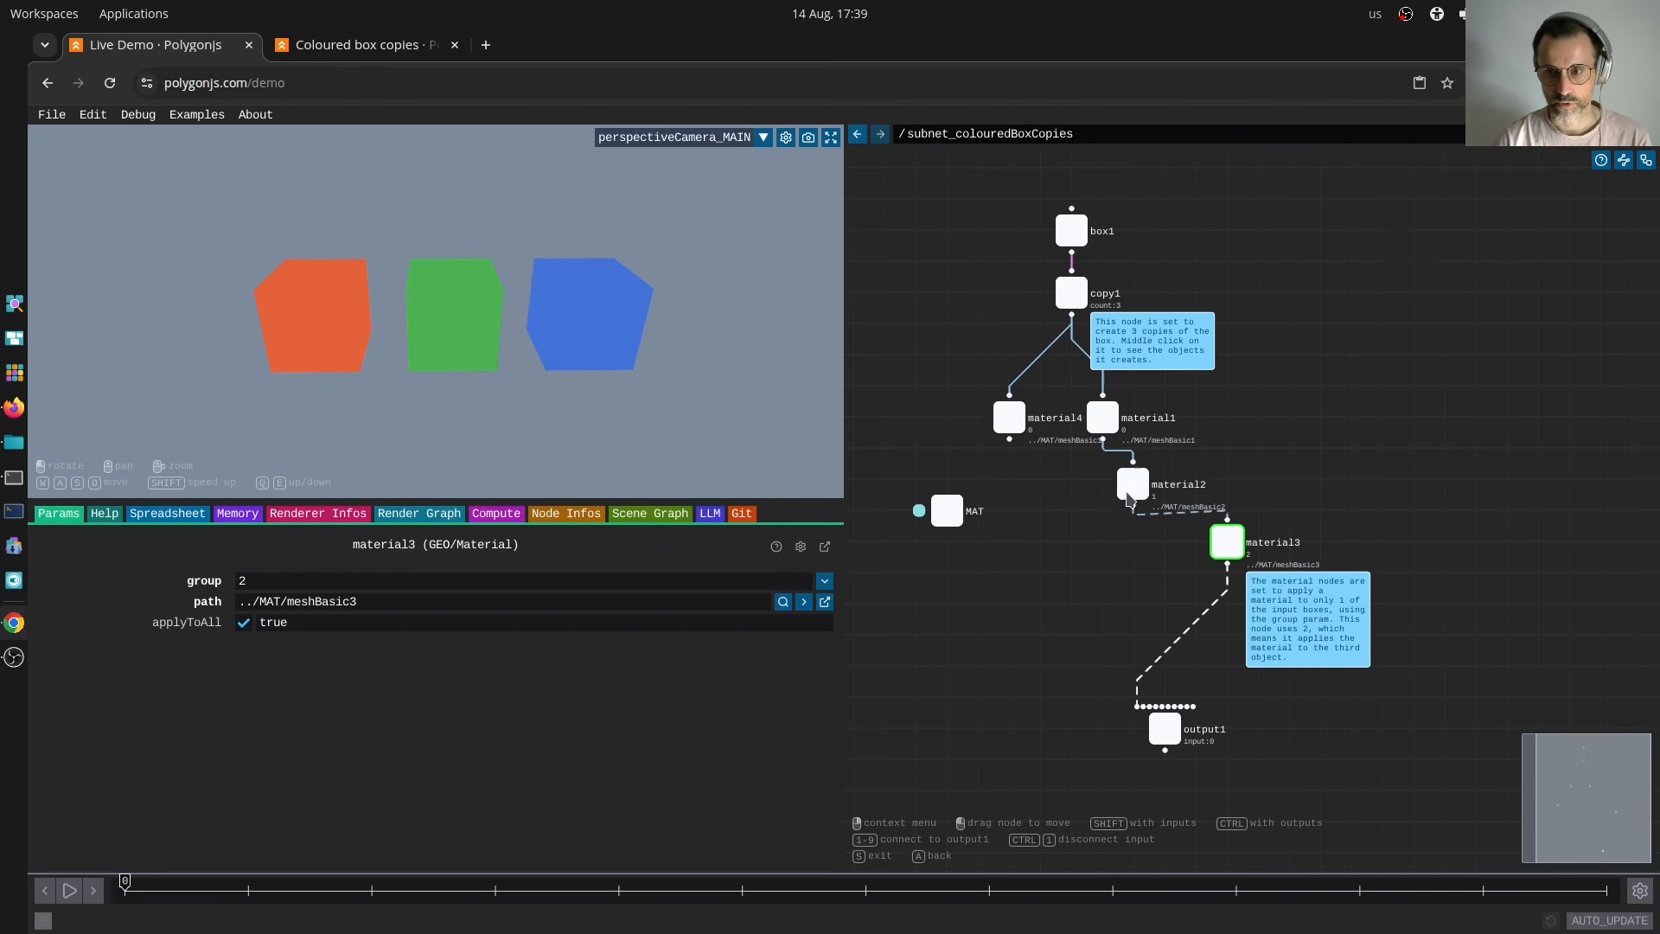
{"action": "left_click_drag", "start_coordinate": [1218, 553], "coordinate": [1155, 584]}
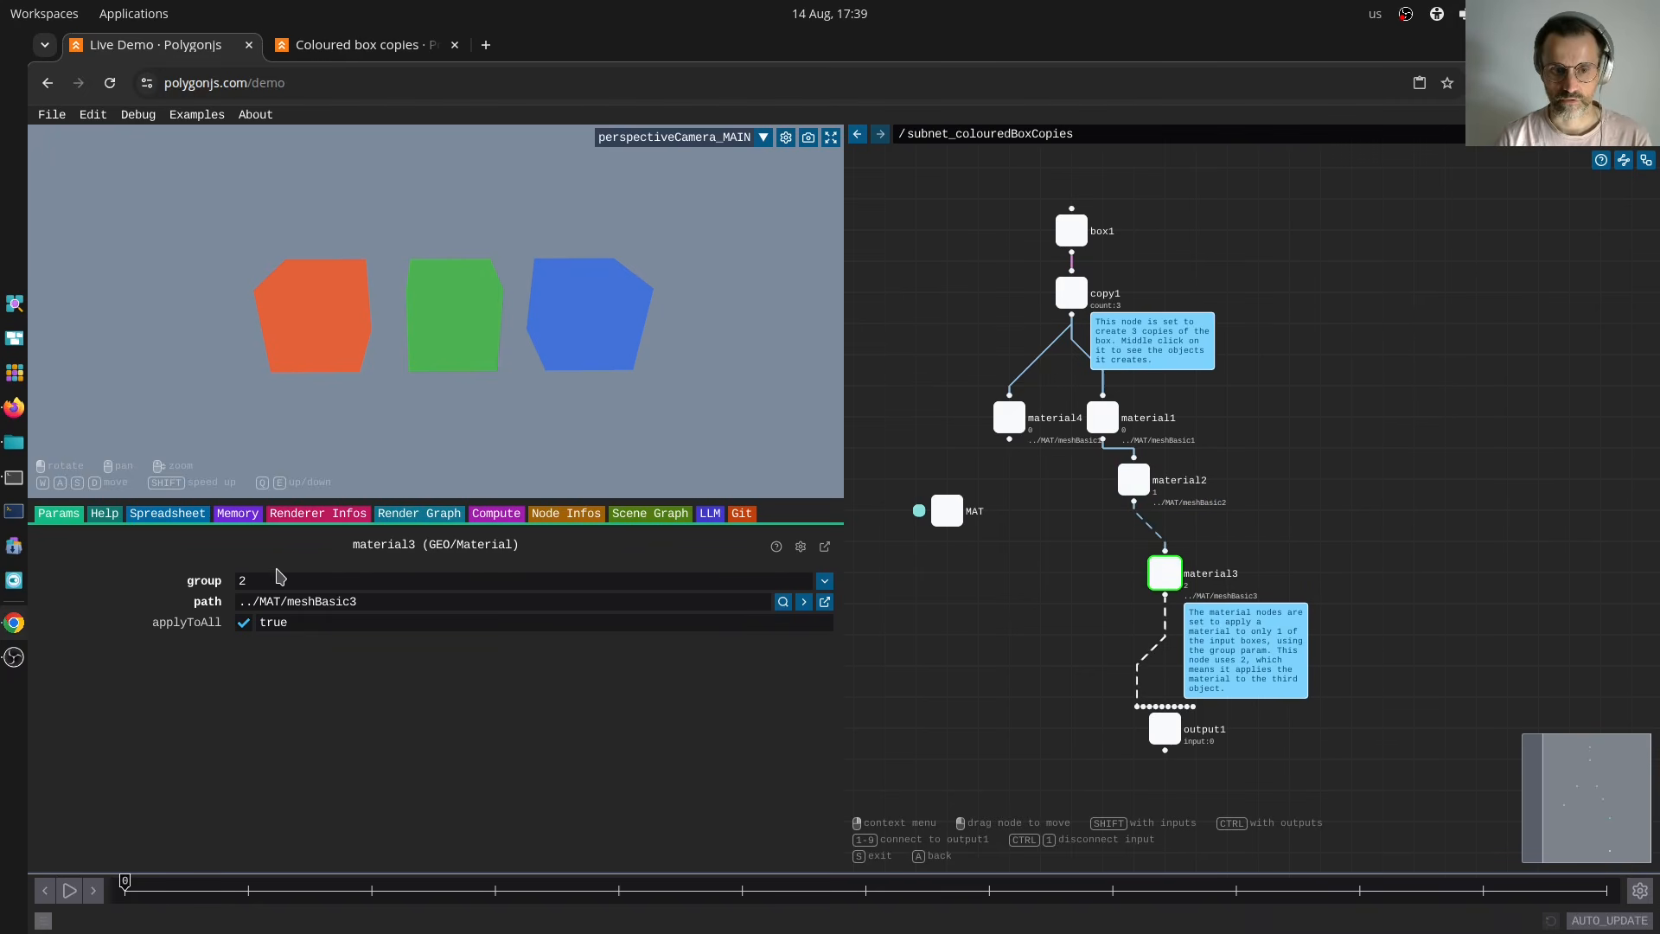
Try material3 without a group, comparing its output with material2's, and restore its group to 2.
{"action": "key", "text": "Tab"}
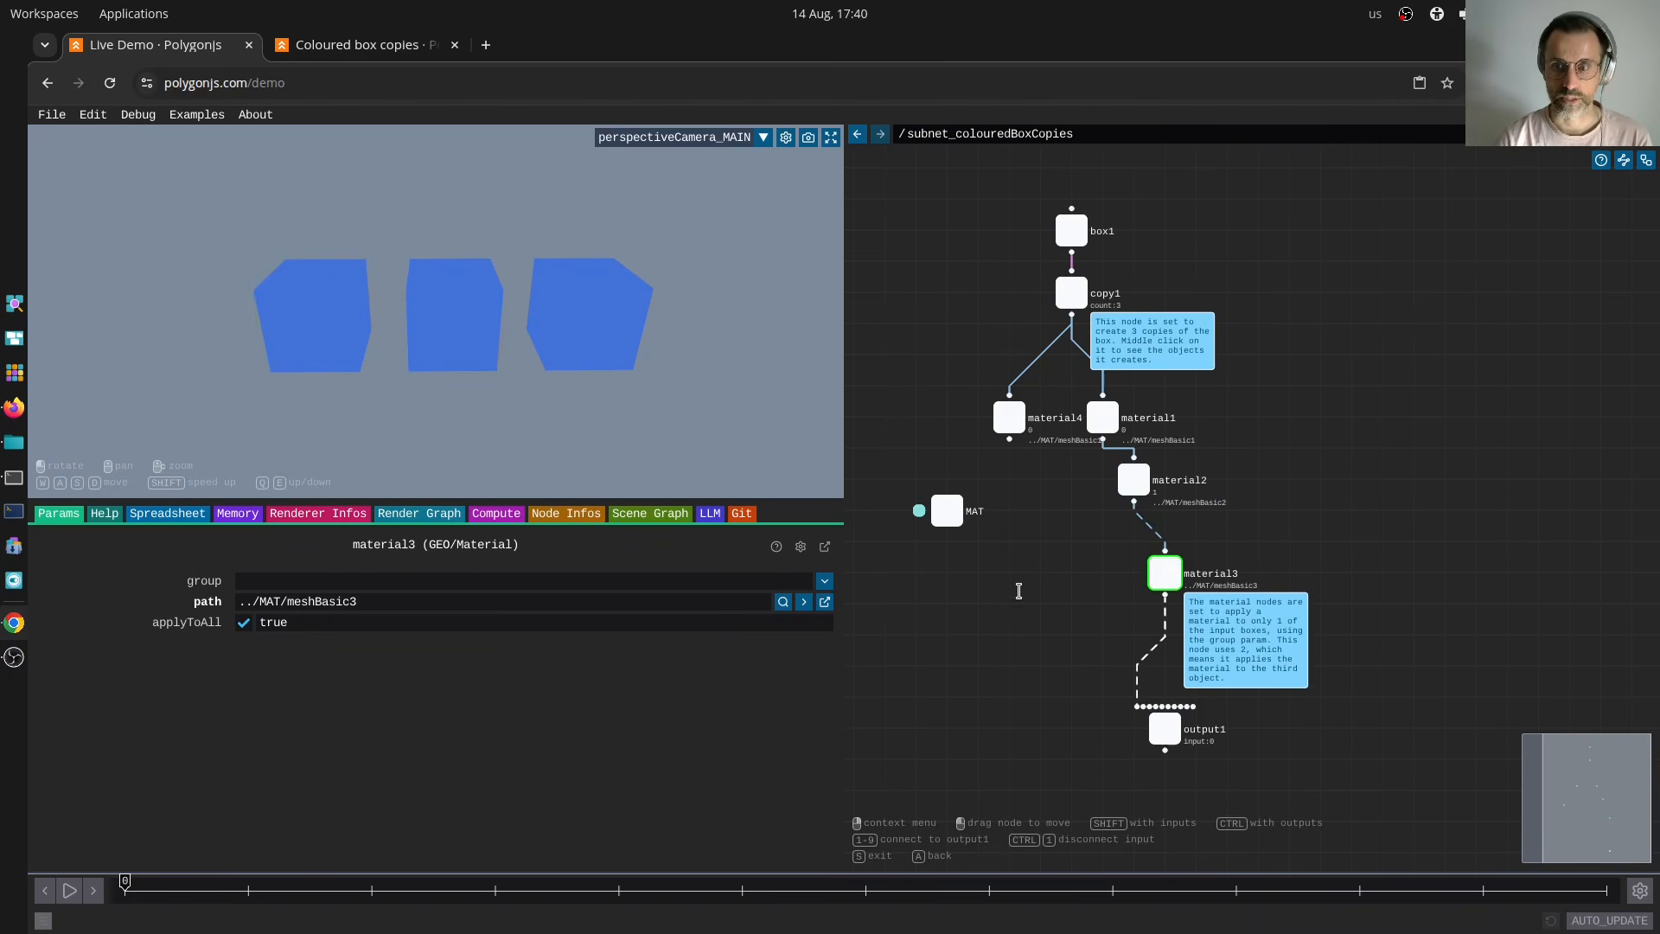
{"action": "left_click", "coordinate": [1129, 481]}
{"action": "key", "text": "1"}
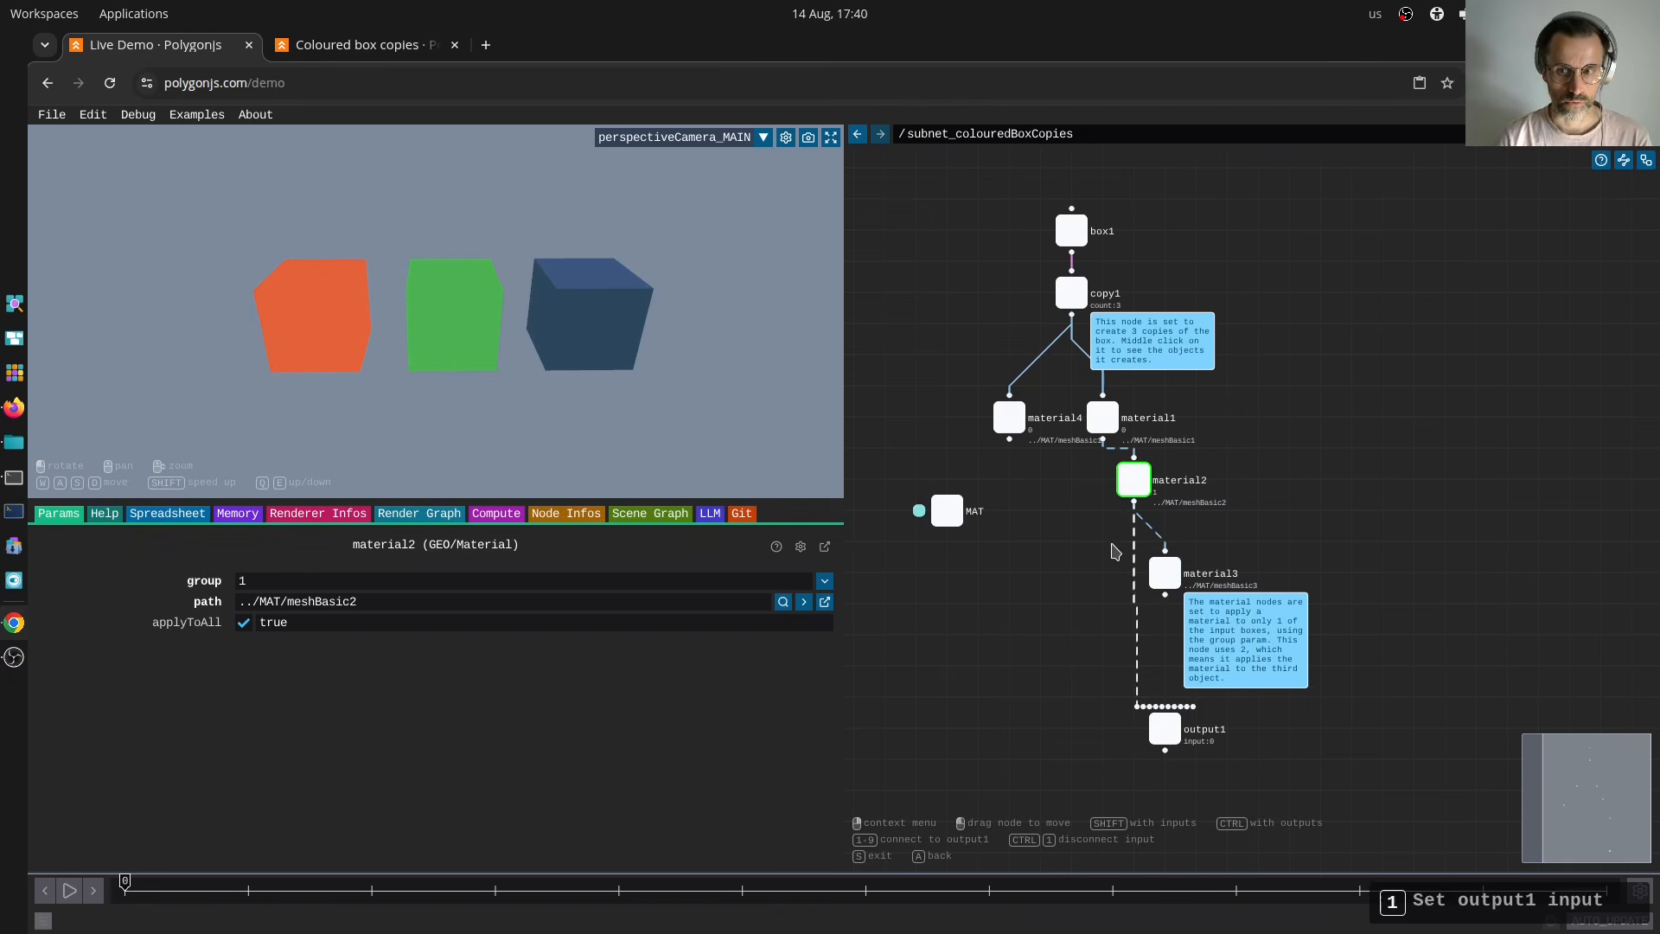
{"action": "left_click", "coordinate": [1165, 573]}
{"action": "key", "text": "1"}
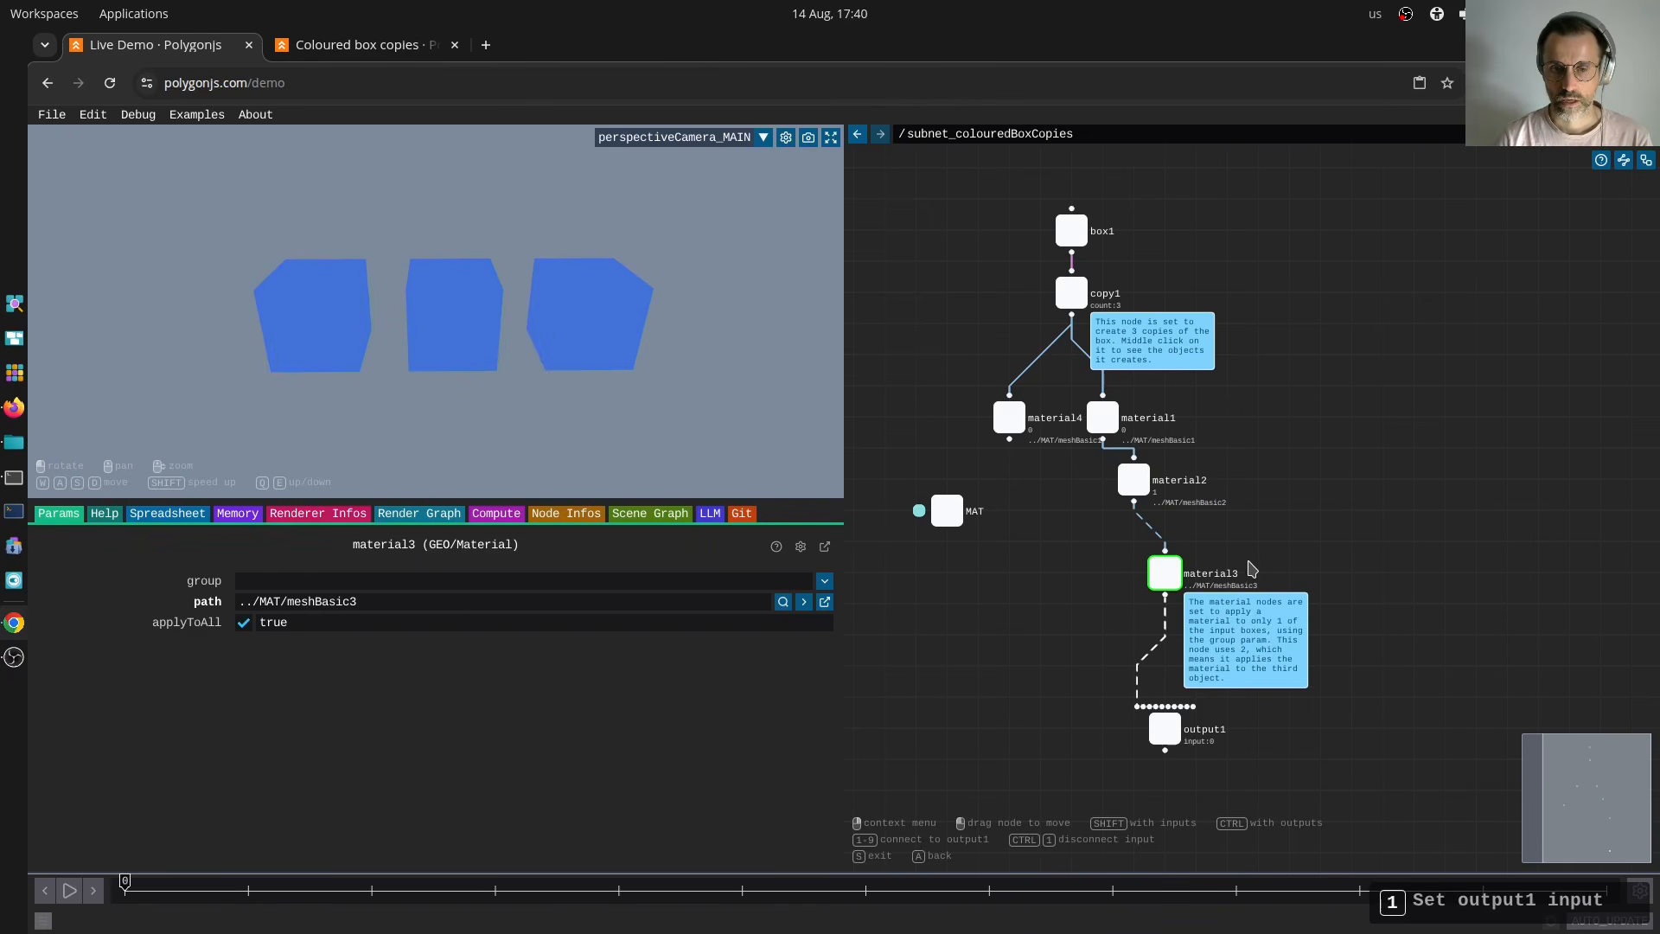
{"action": "left_click", "coordinate": [468, 581]}
{"action": "type", "text": "3"}
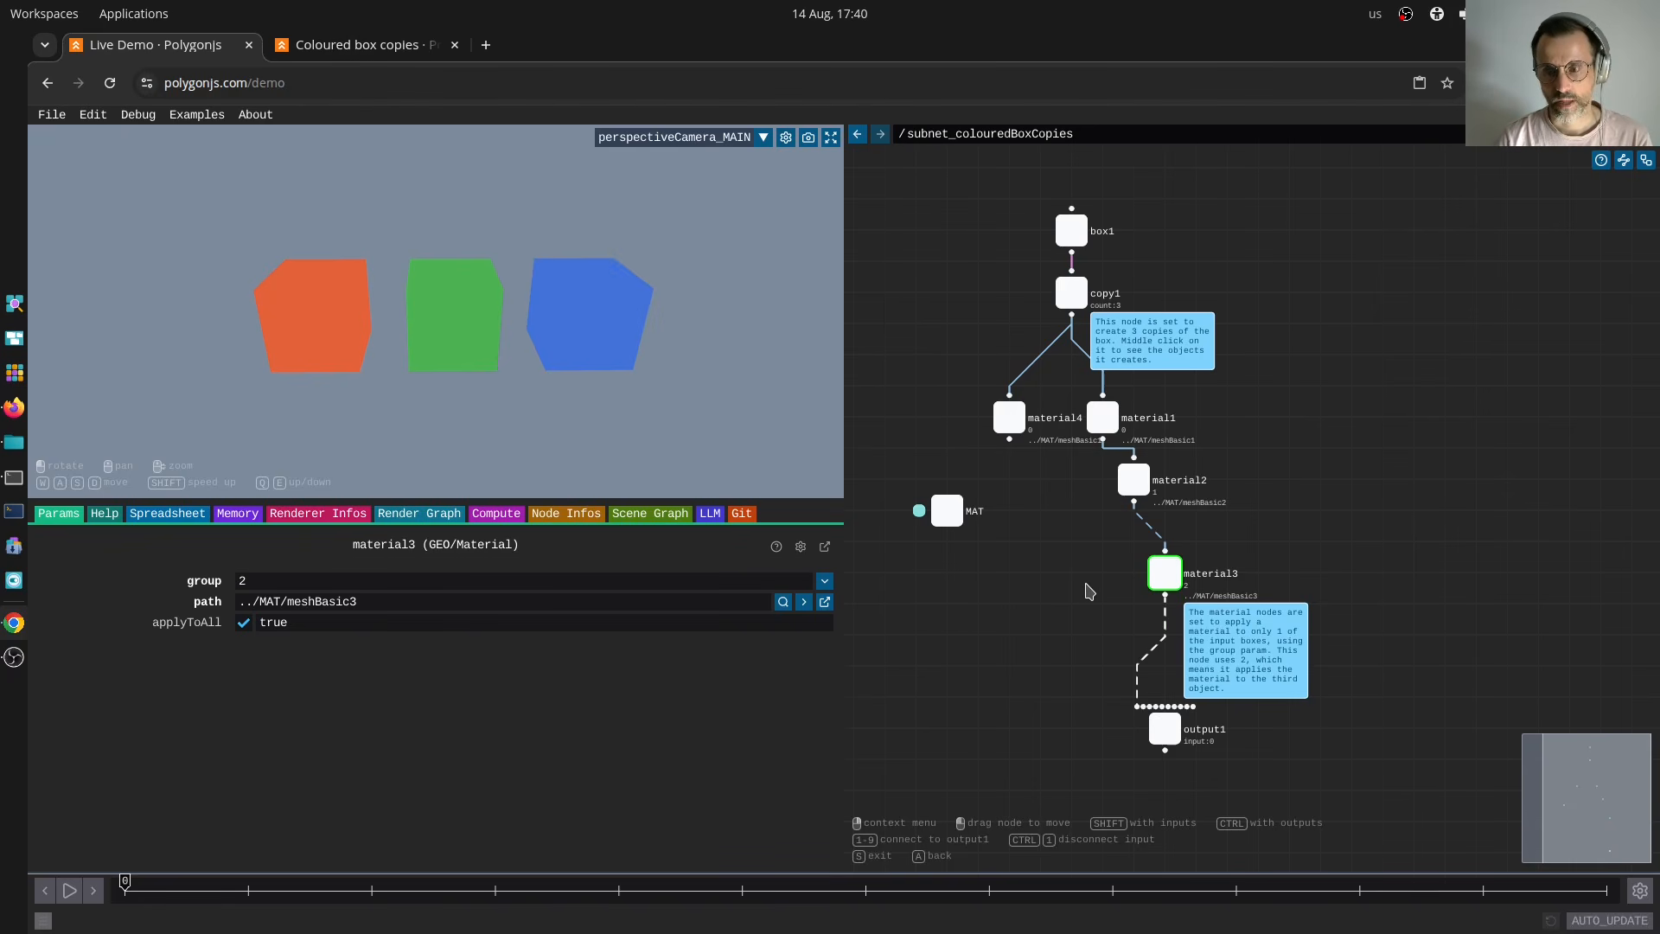
Inspect the node infos of material3 and box1 to compare their objects and object attributes.
{"action": "middle_click", "coordinate": [1166, 585]}
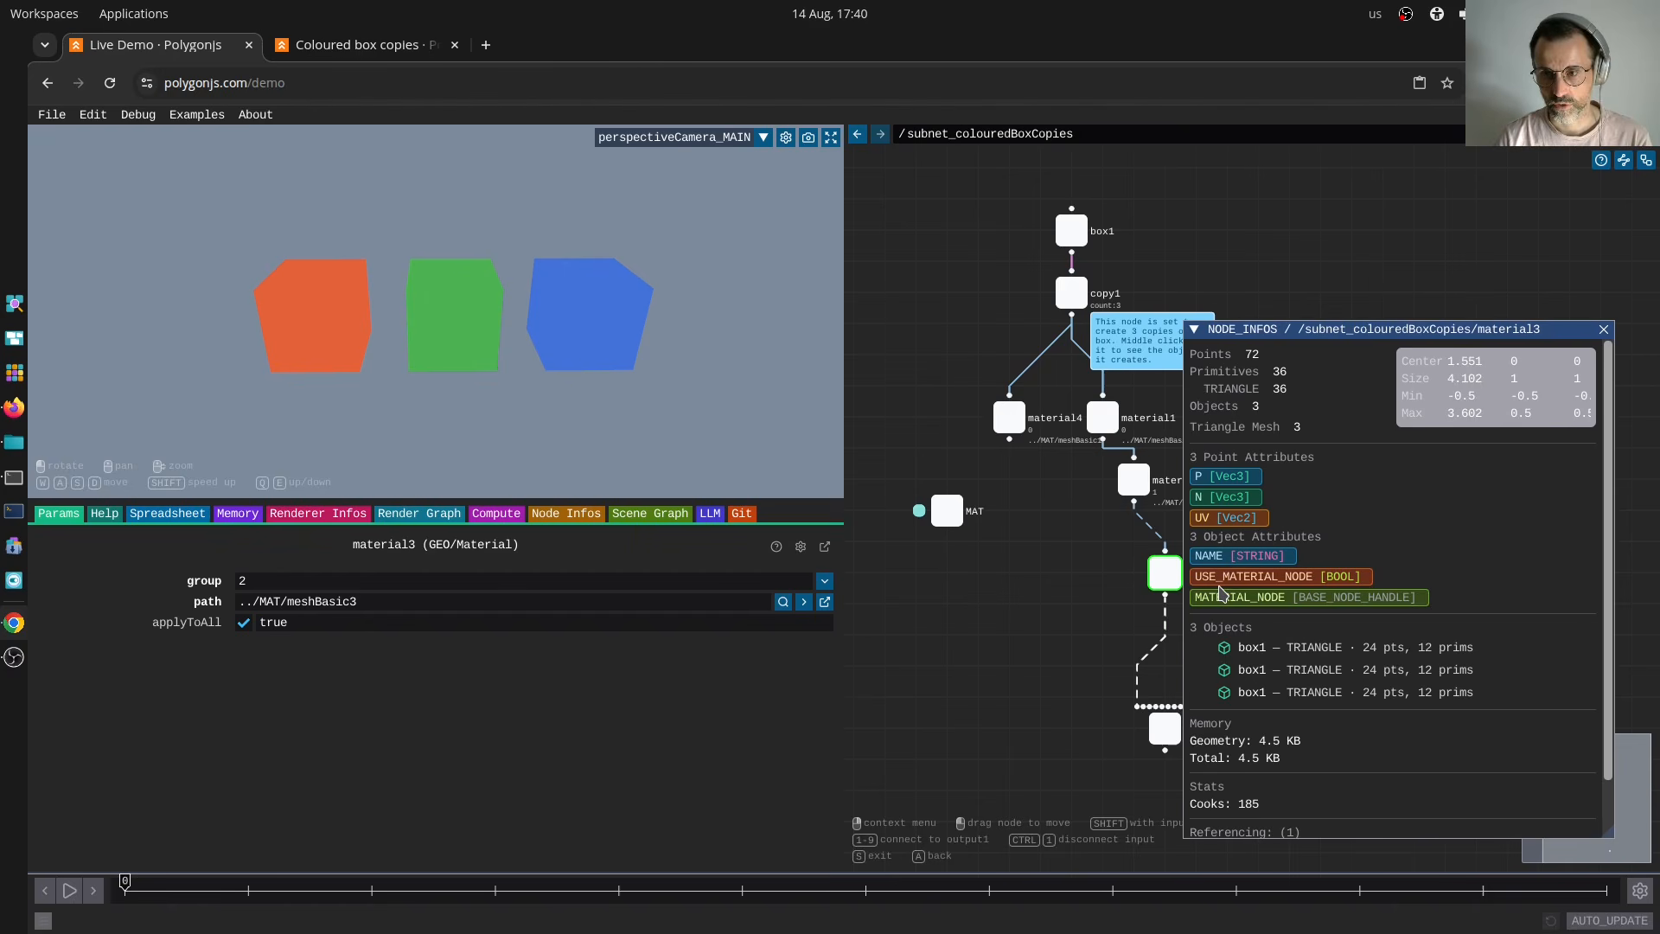
{"action": "middle_click_drag", "start_coordinate": [1498, 271], "coordinate": [1474, 269]}
{"action": "left_click", "coordinate": [1605, 330]}
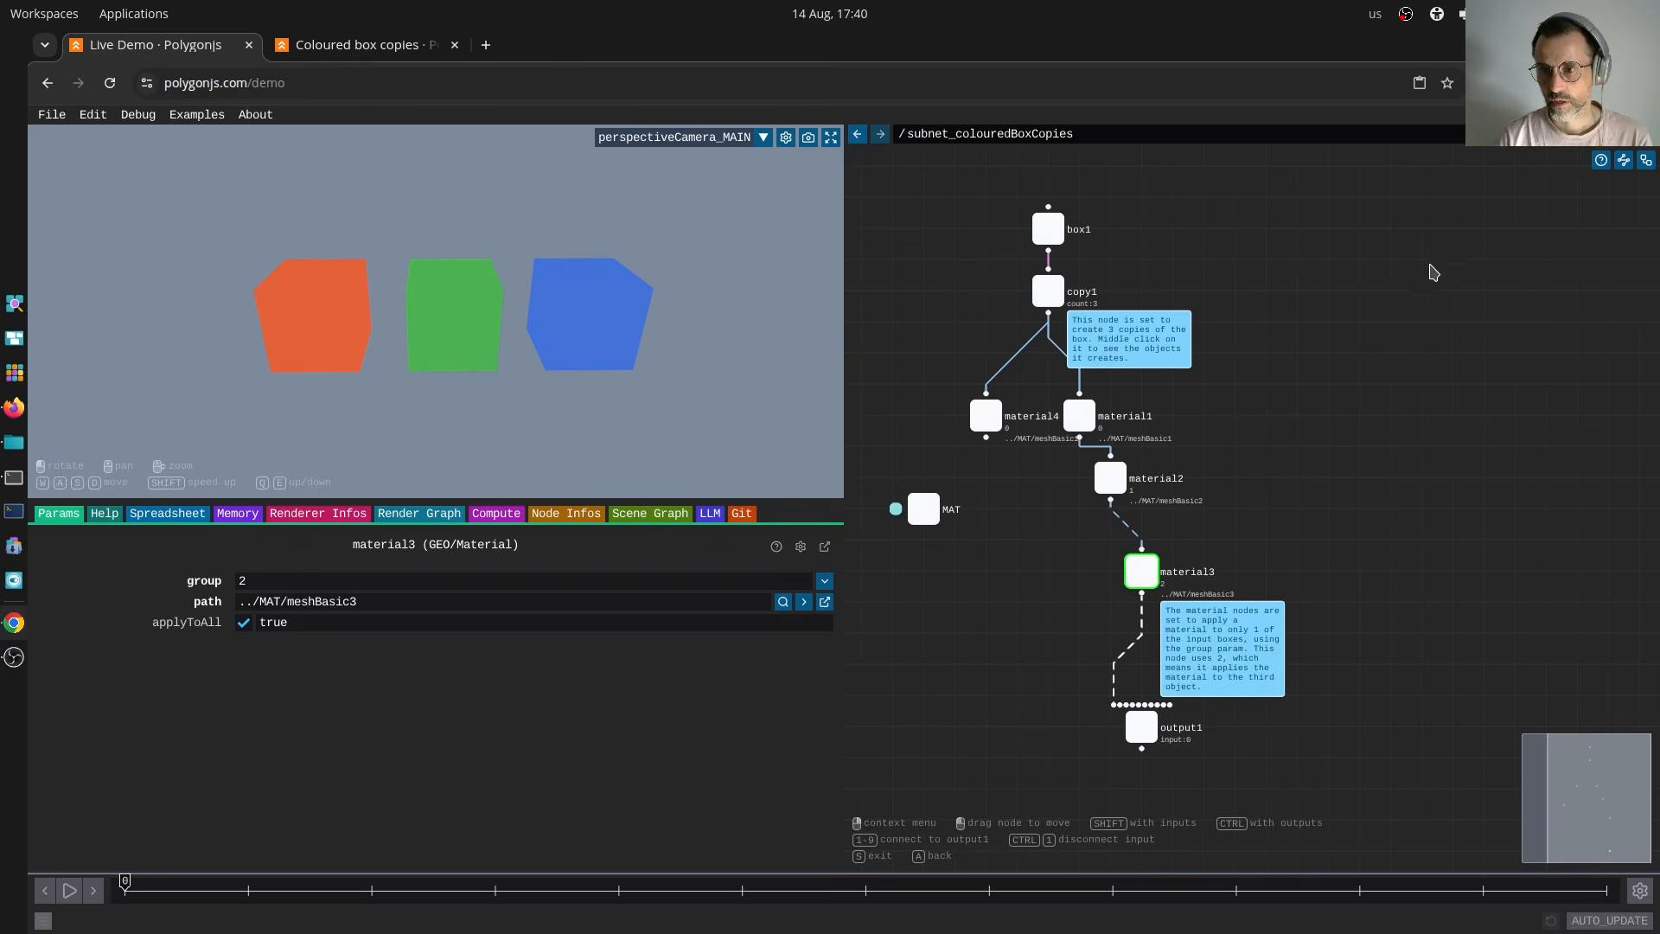
{"action": "middle_click_drag", "start_coordinate": [1132, 239], "coordinate": [1130, 296]}
{"action": "middle_click", "coordinate": [1052, 290]}
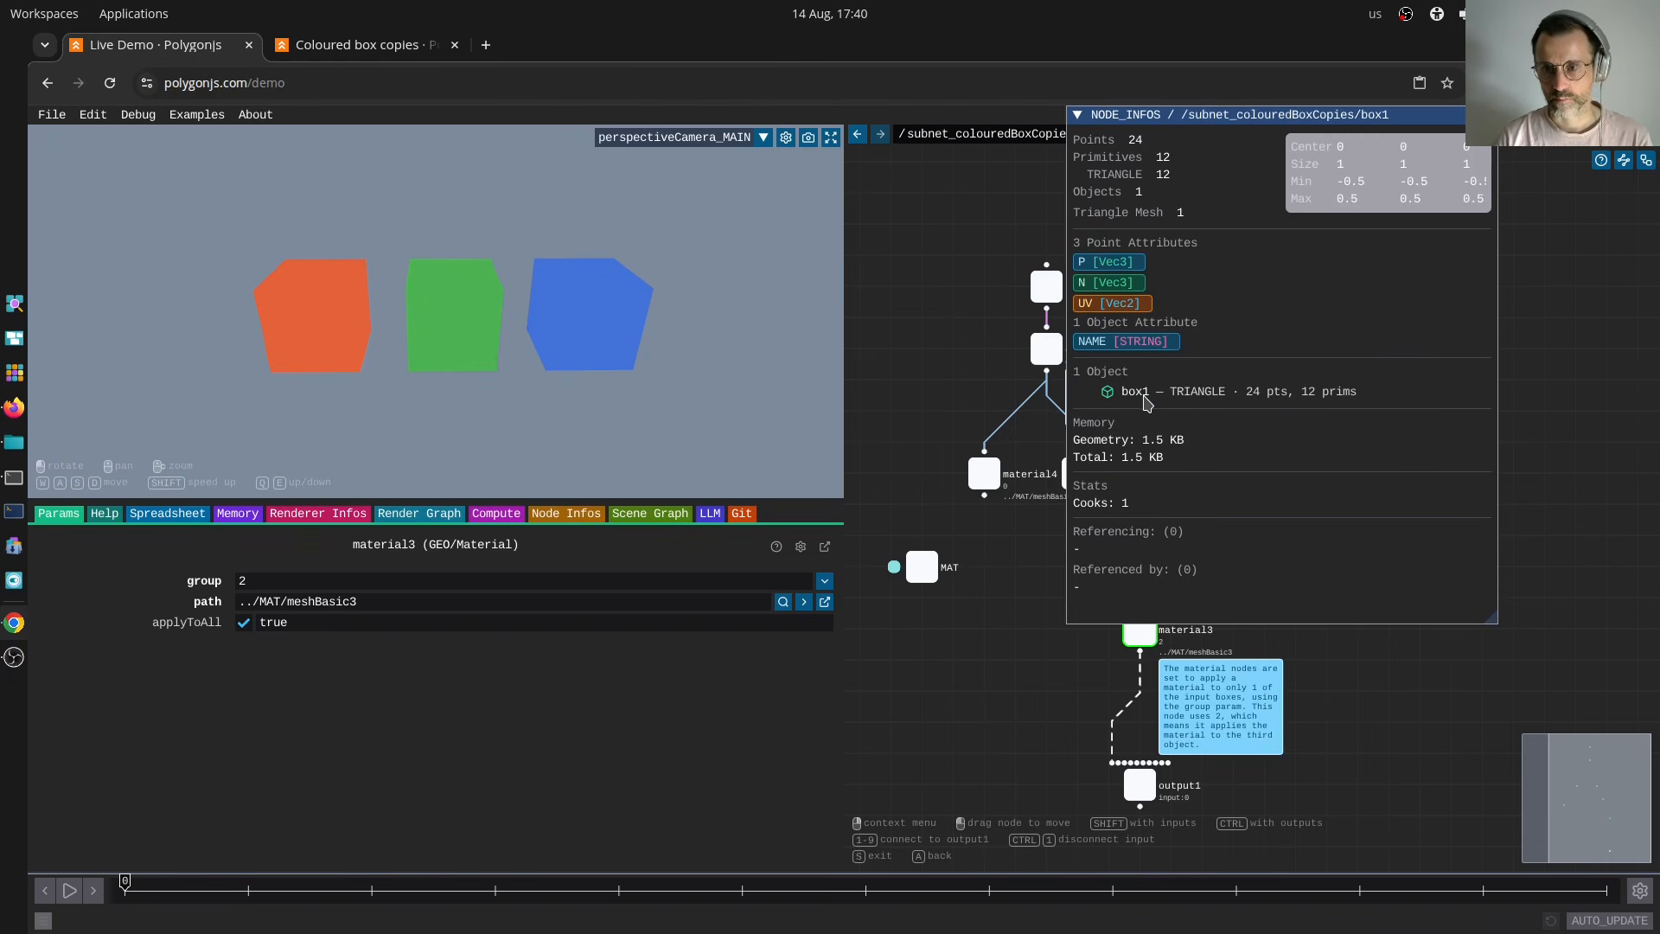
Select box1 and examine its point and object attributes in the spreadsheet.
{"action": "left_click_drag", "start_coordinate": [980, 304], "coordinate": [1132, 260]}
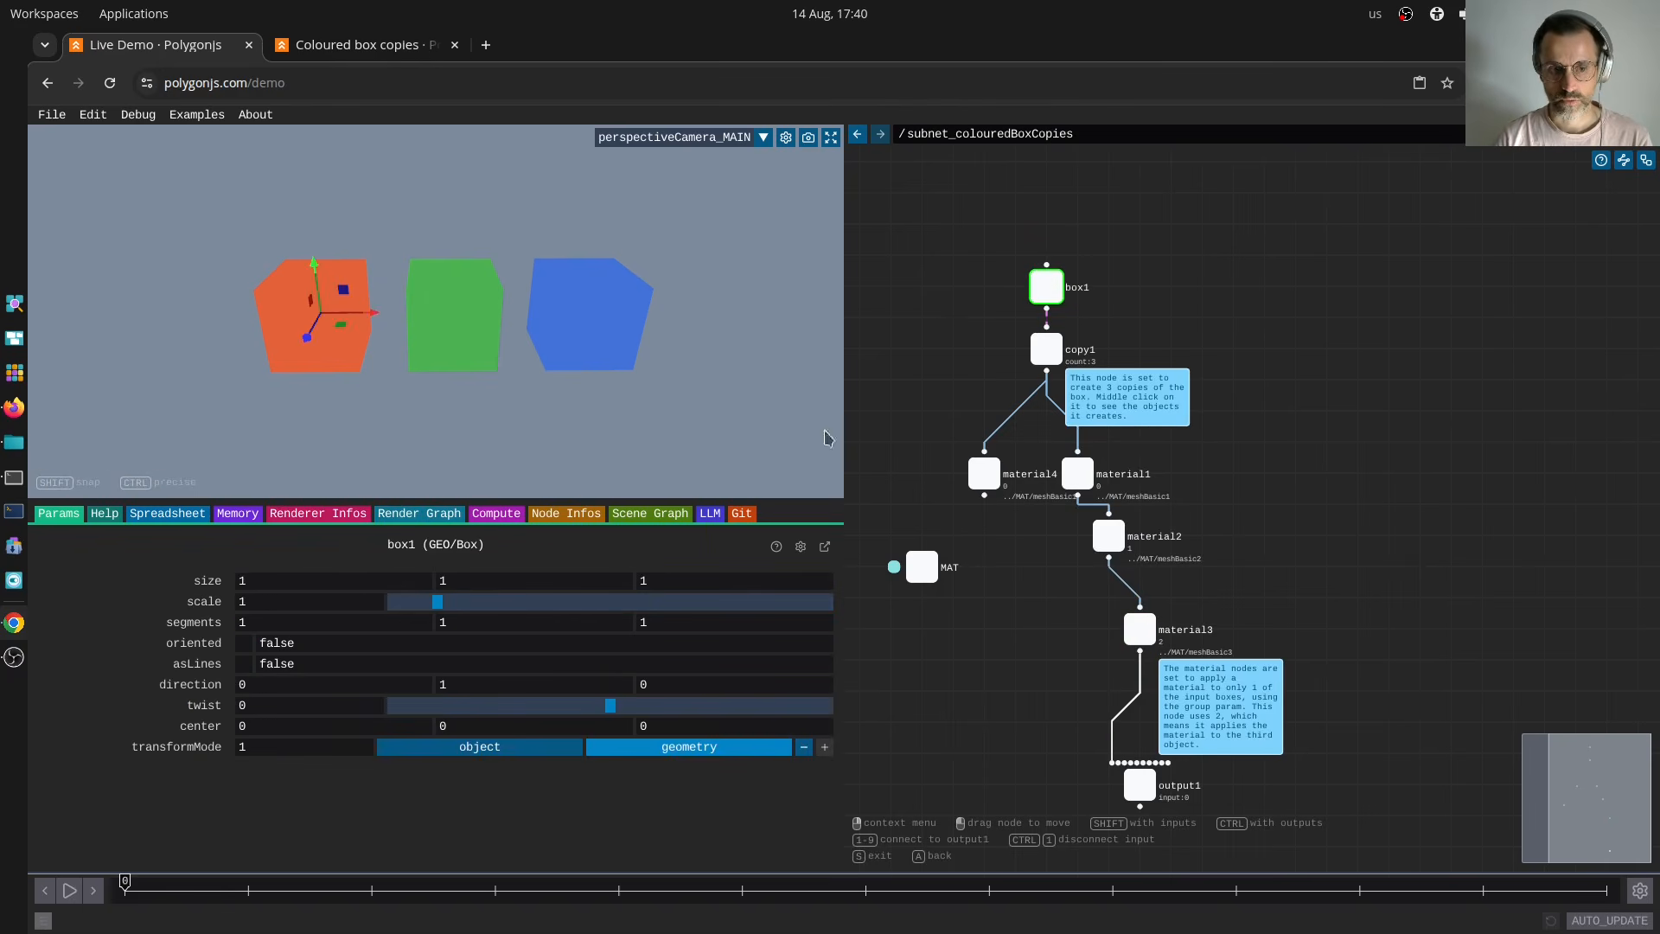
{"action": "left_click", "coordinate": [169, 515]}
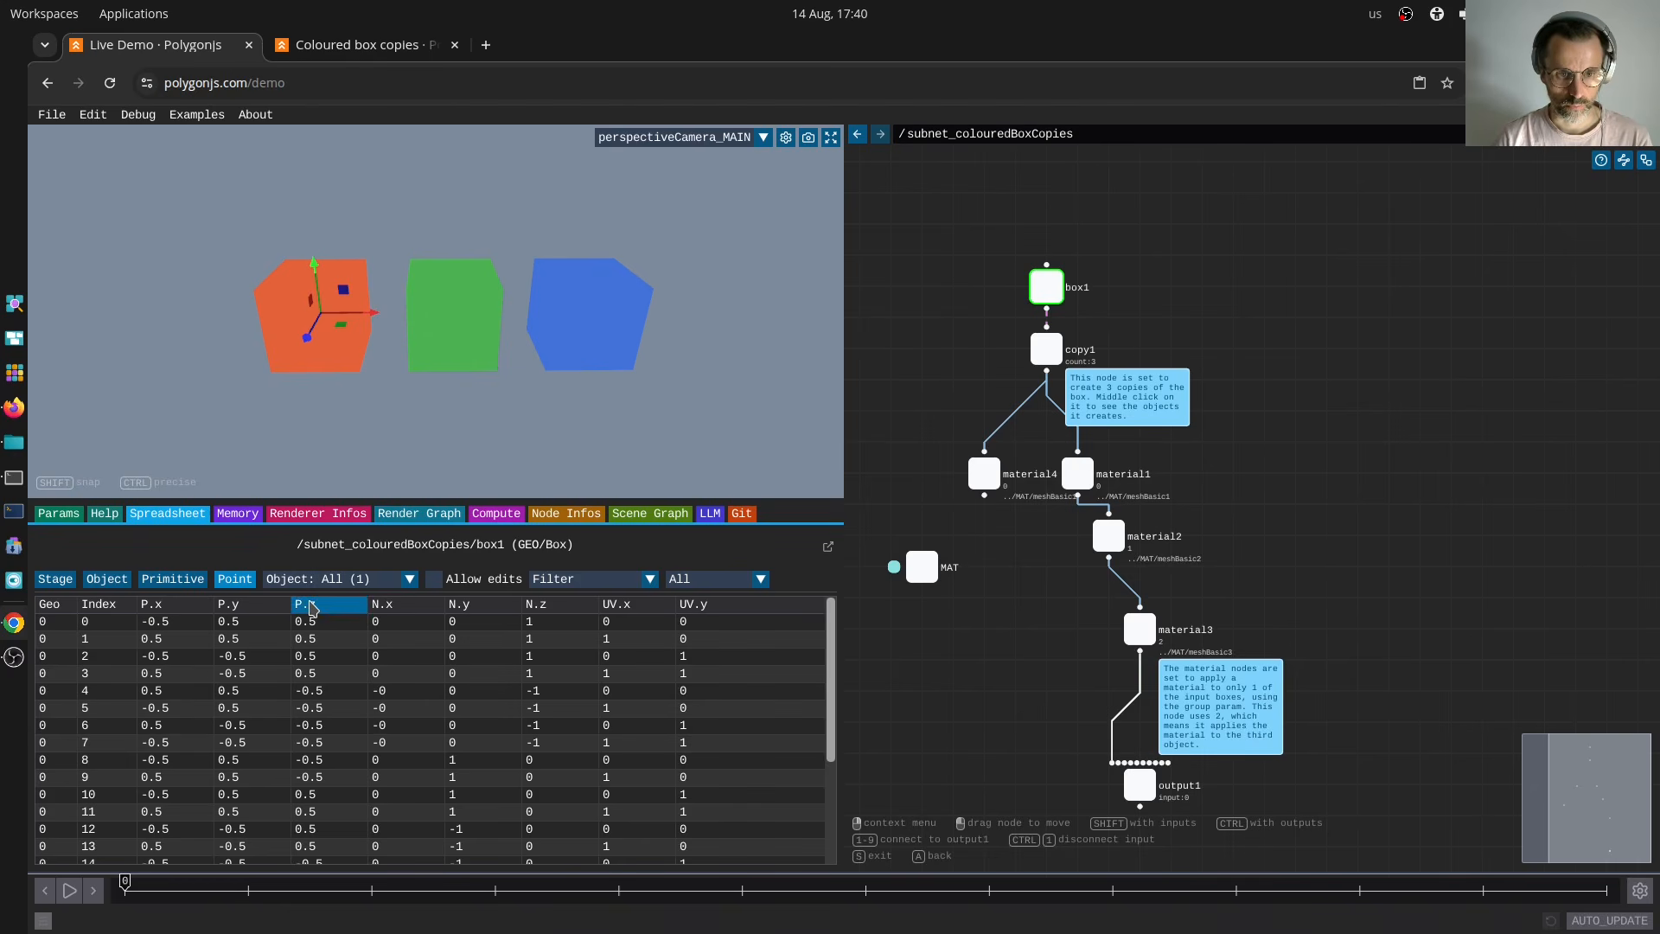
{"action": "left_click", "coordinate": [108, 579]}
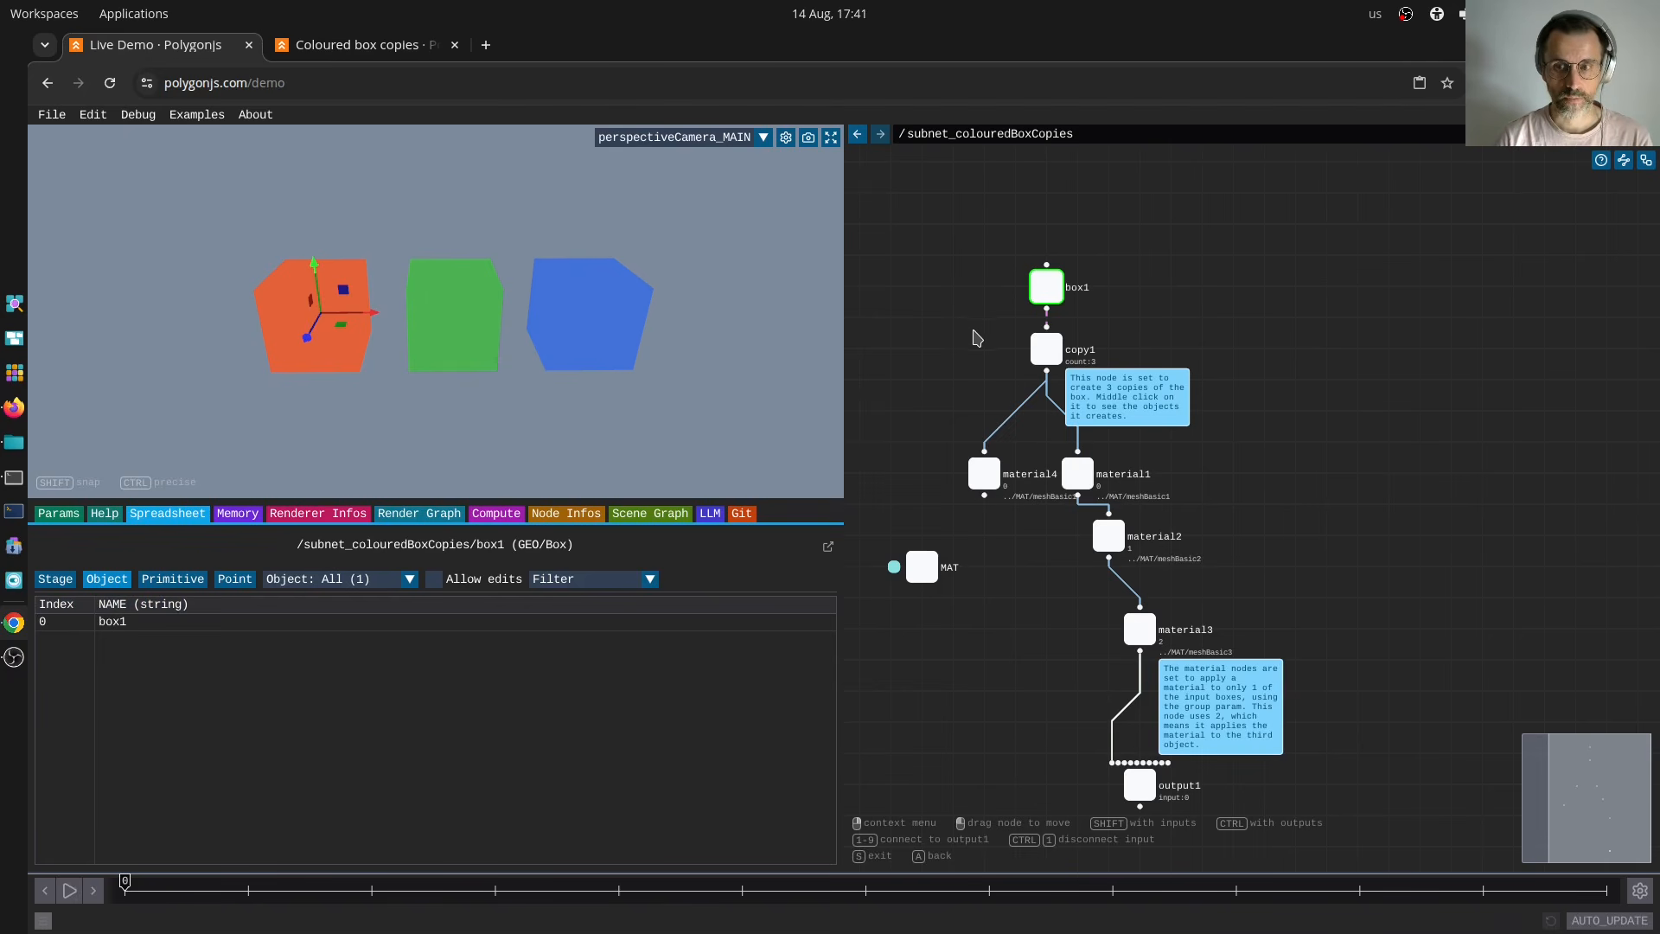
Select copy1, material1, material2 and material3 in turn and compare their object attributes in the spreadsheet.
{"action": "left_click_drag", "start_coordinate": [973, 327], "coordinate": [1077, 395]}
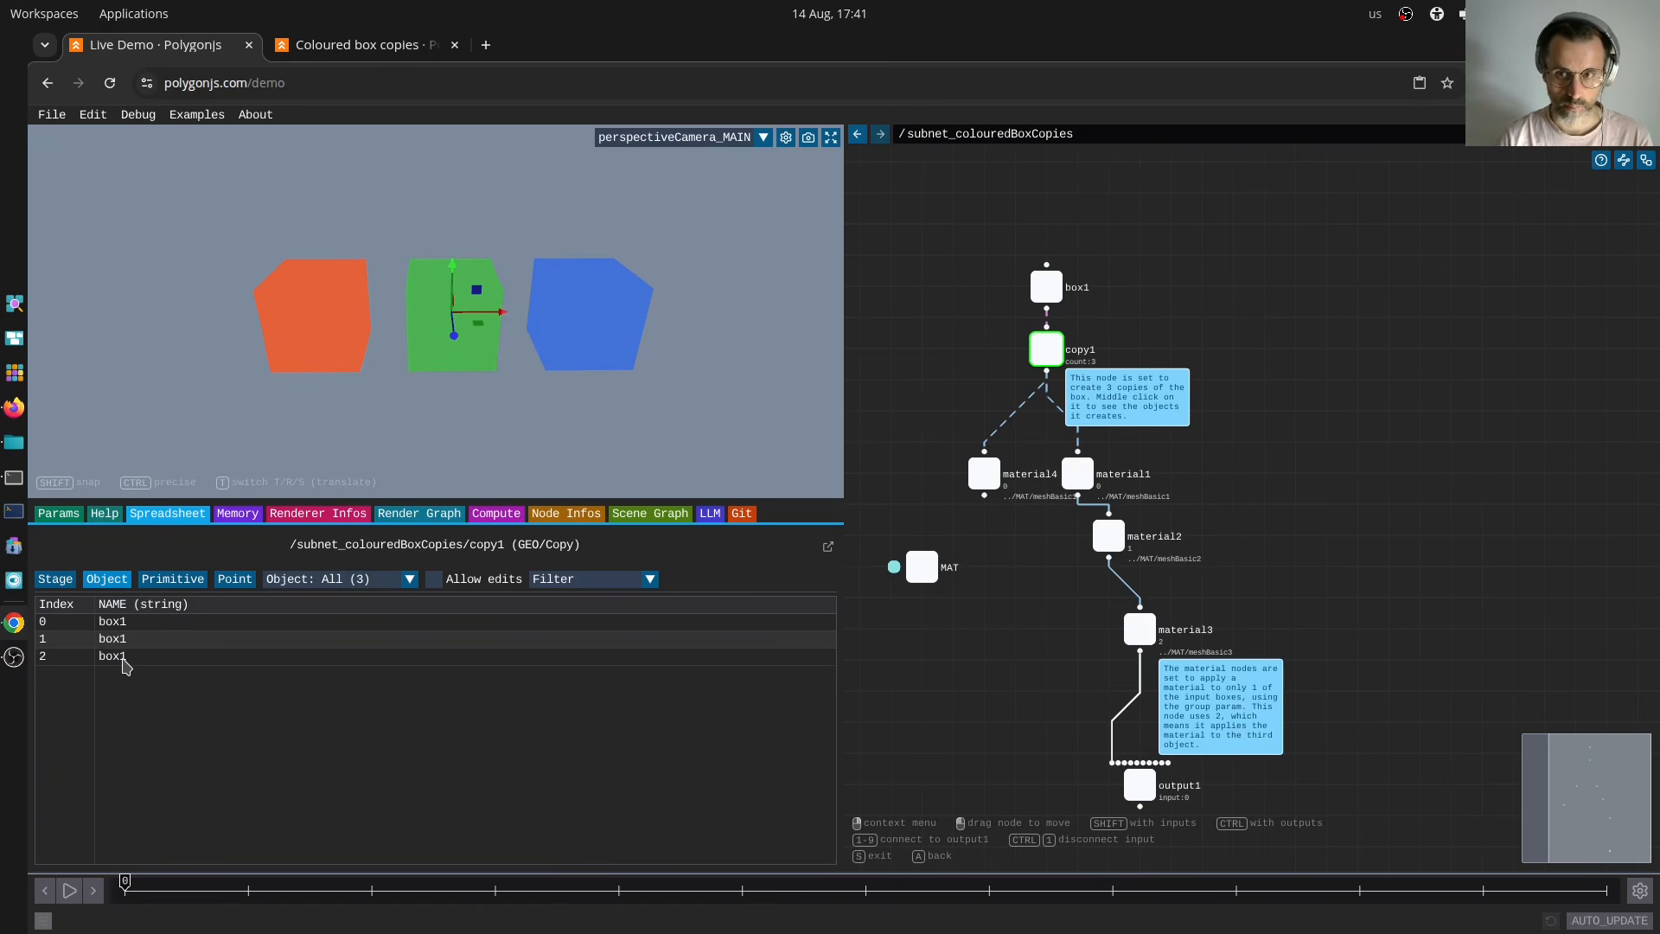
{"action": "middle_click_drag", "start_coordinate": [982, 342], "coordinate": [973, 370]}
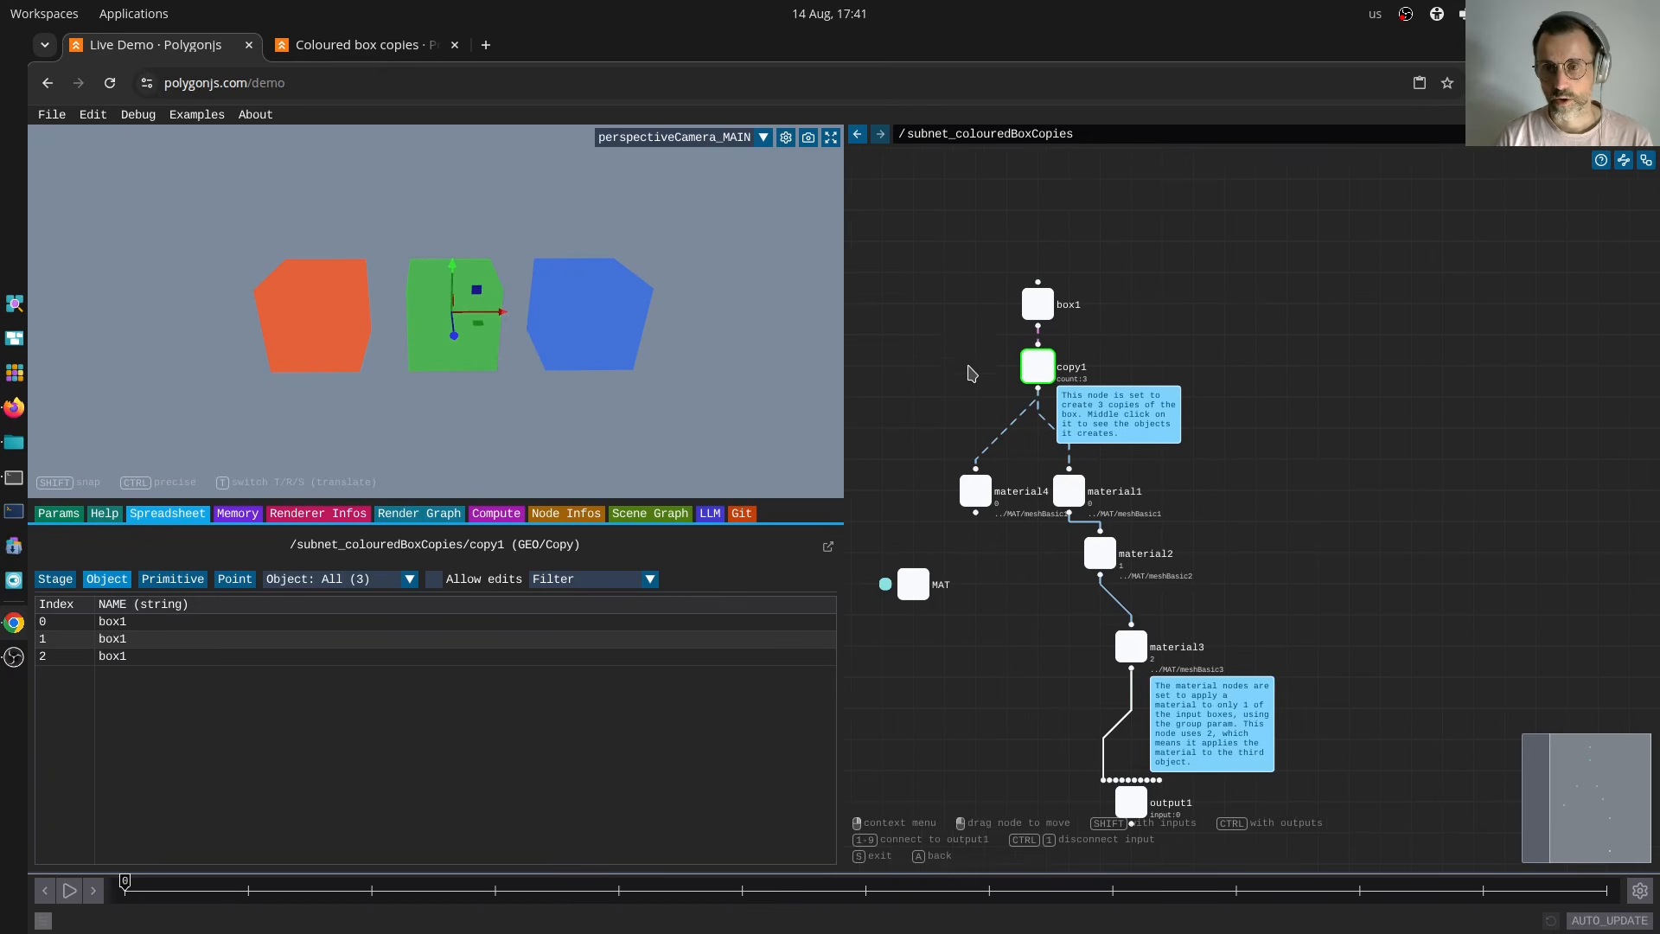
{"action": "left_click", "coordinate": [1069, 489]}
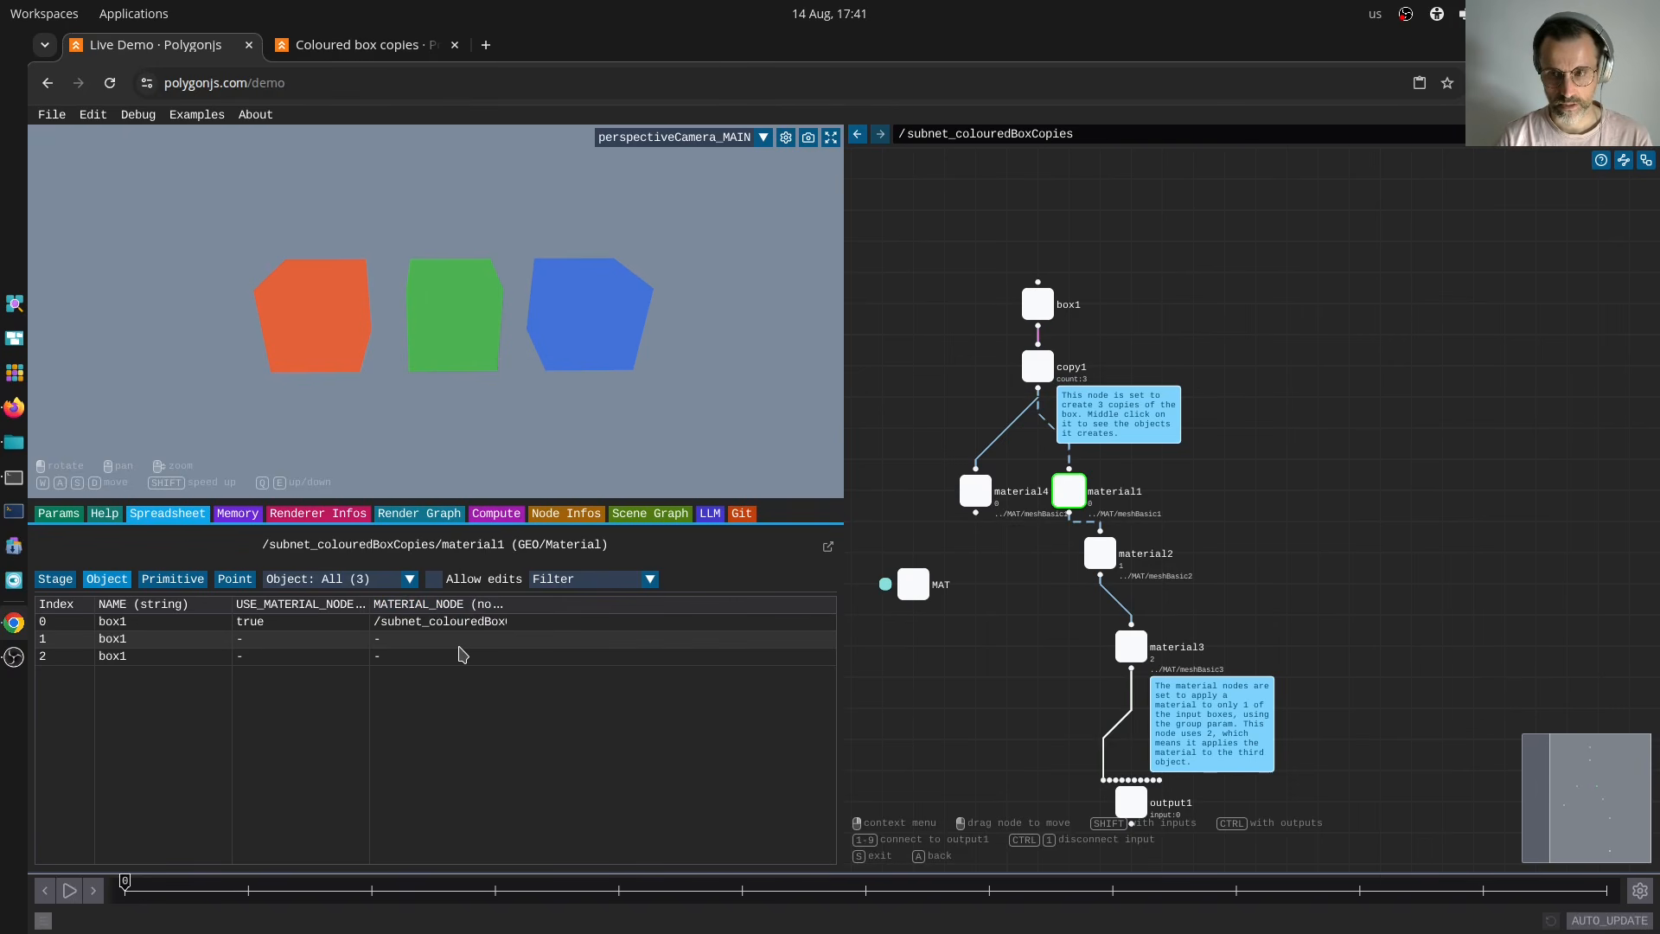
{"action": "middle_click_drag", "start_coordinate": [1044, 600], "coordinate": [1038, 562]}
{"action": "left_click_drag", "start_coordinate": [1043, 555], "coordinate": [1148, 510]}
{"action": "left_click", "coordinate": [1125, 608]}
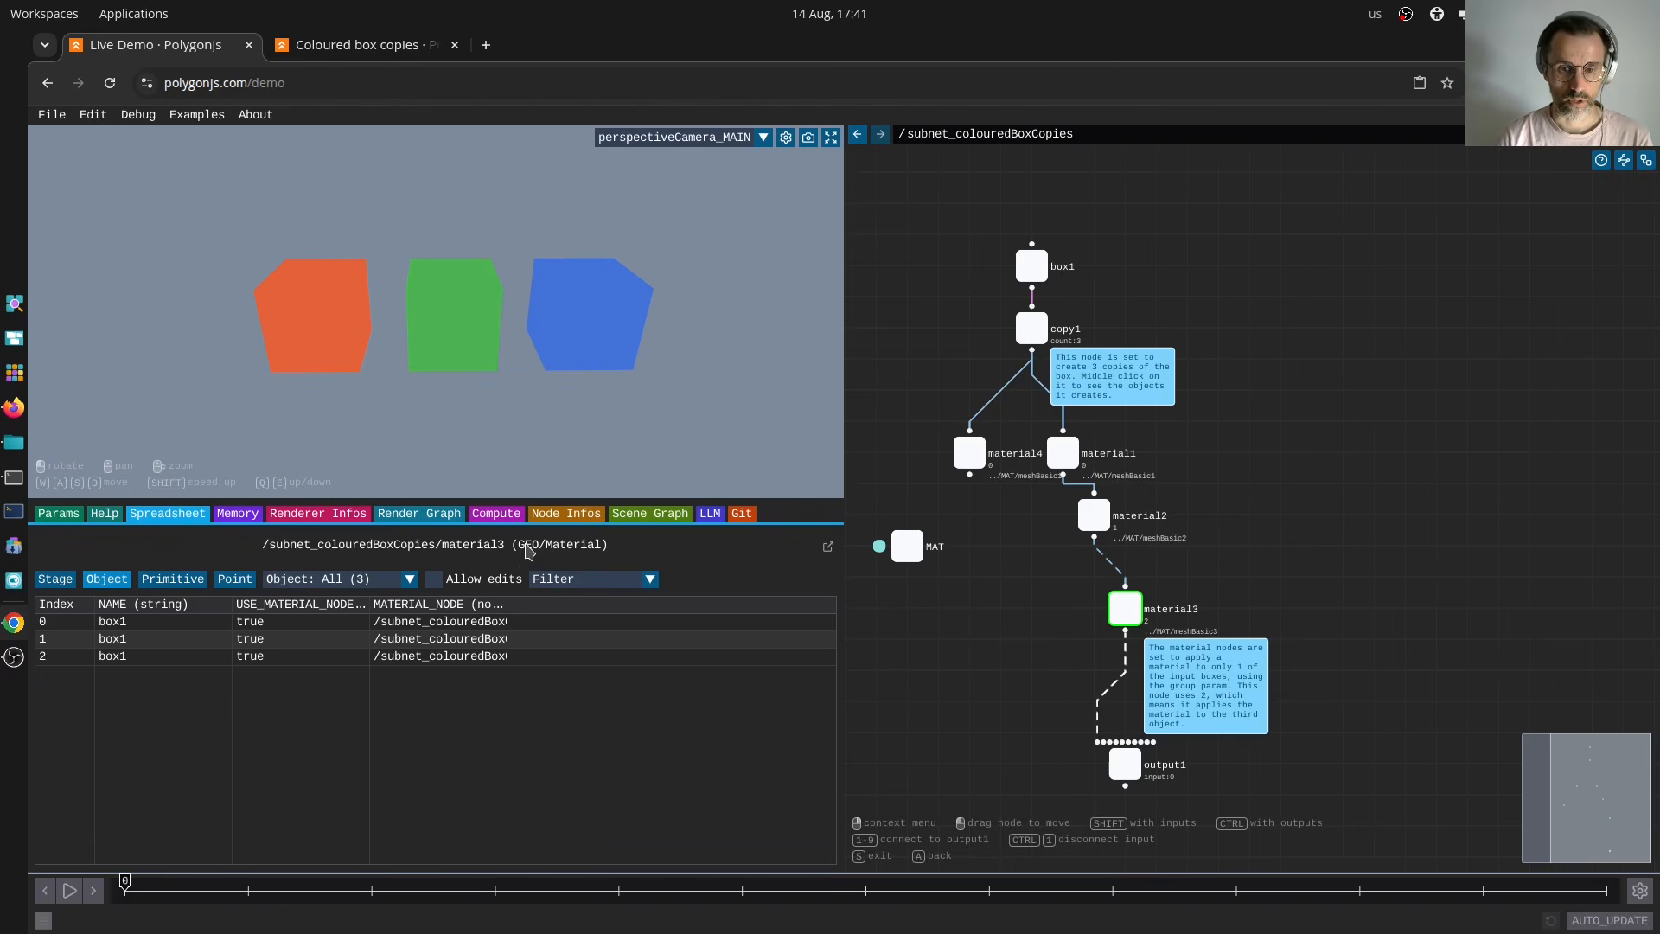
Check material3's parameters and the objects in the scene graph, and return to material3's object attributes in the spreadsheet.
{"action": "left_click", "coordinate": [53, 517]}
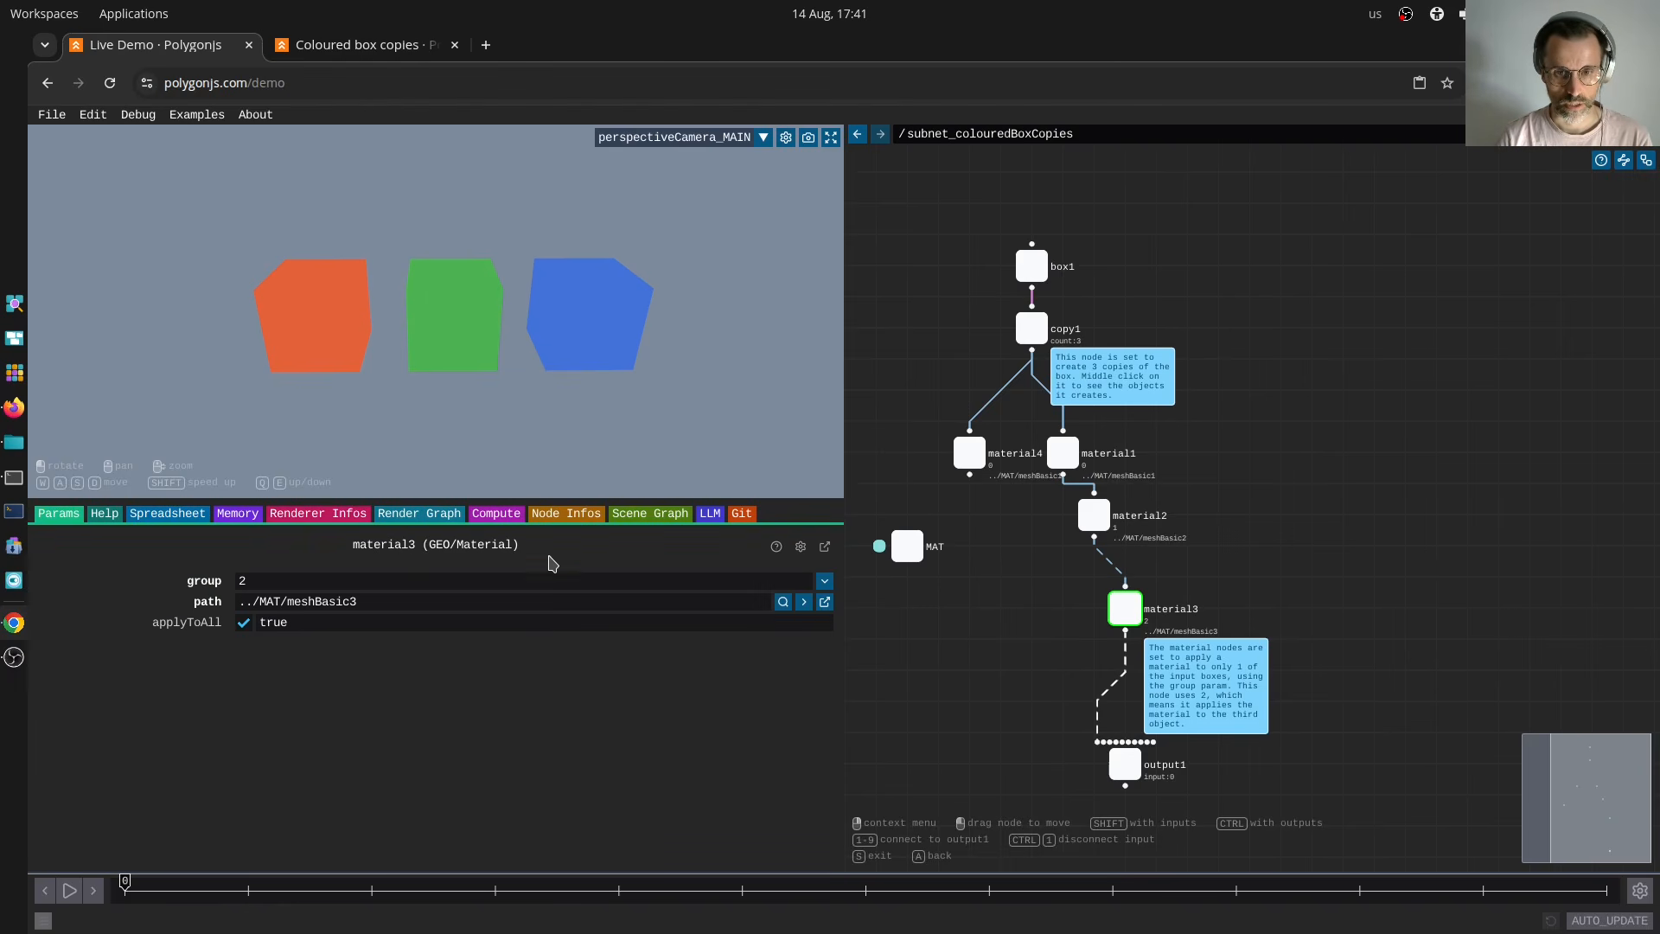
{"action": "left_click", "coordinate": [653, 514]}
{"action": "middle_click", "coordinate": [1061, 456]}
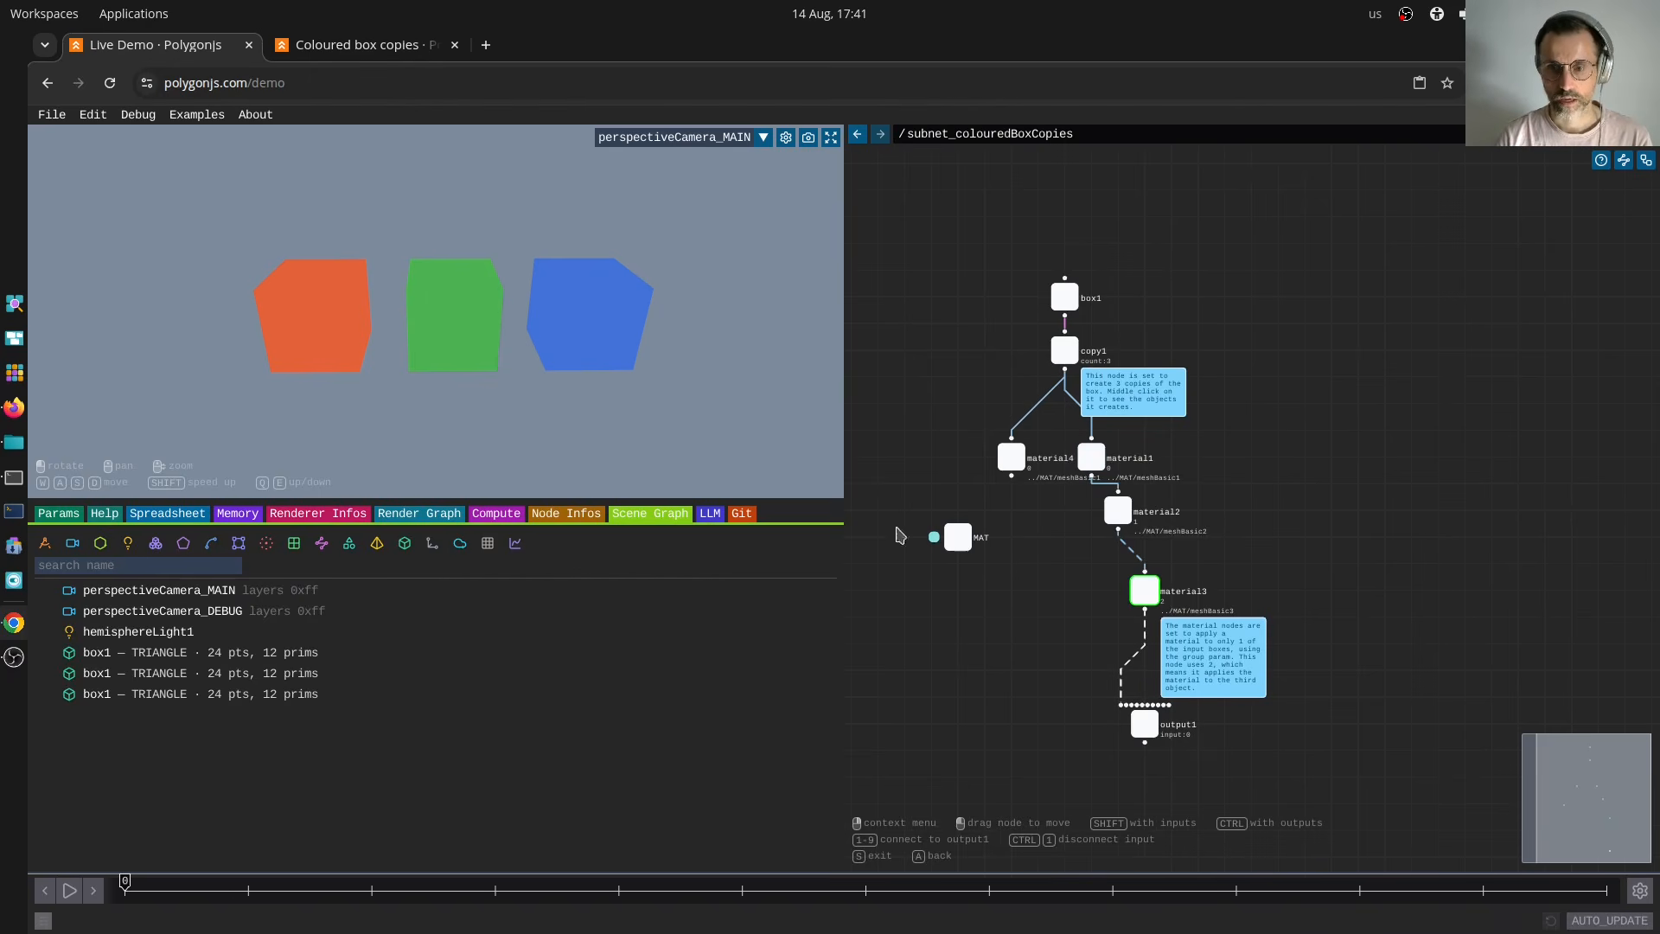
{"action": "left_click", "coordinate": [167, 513]}
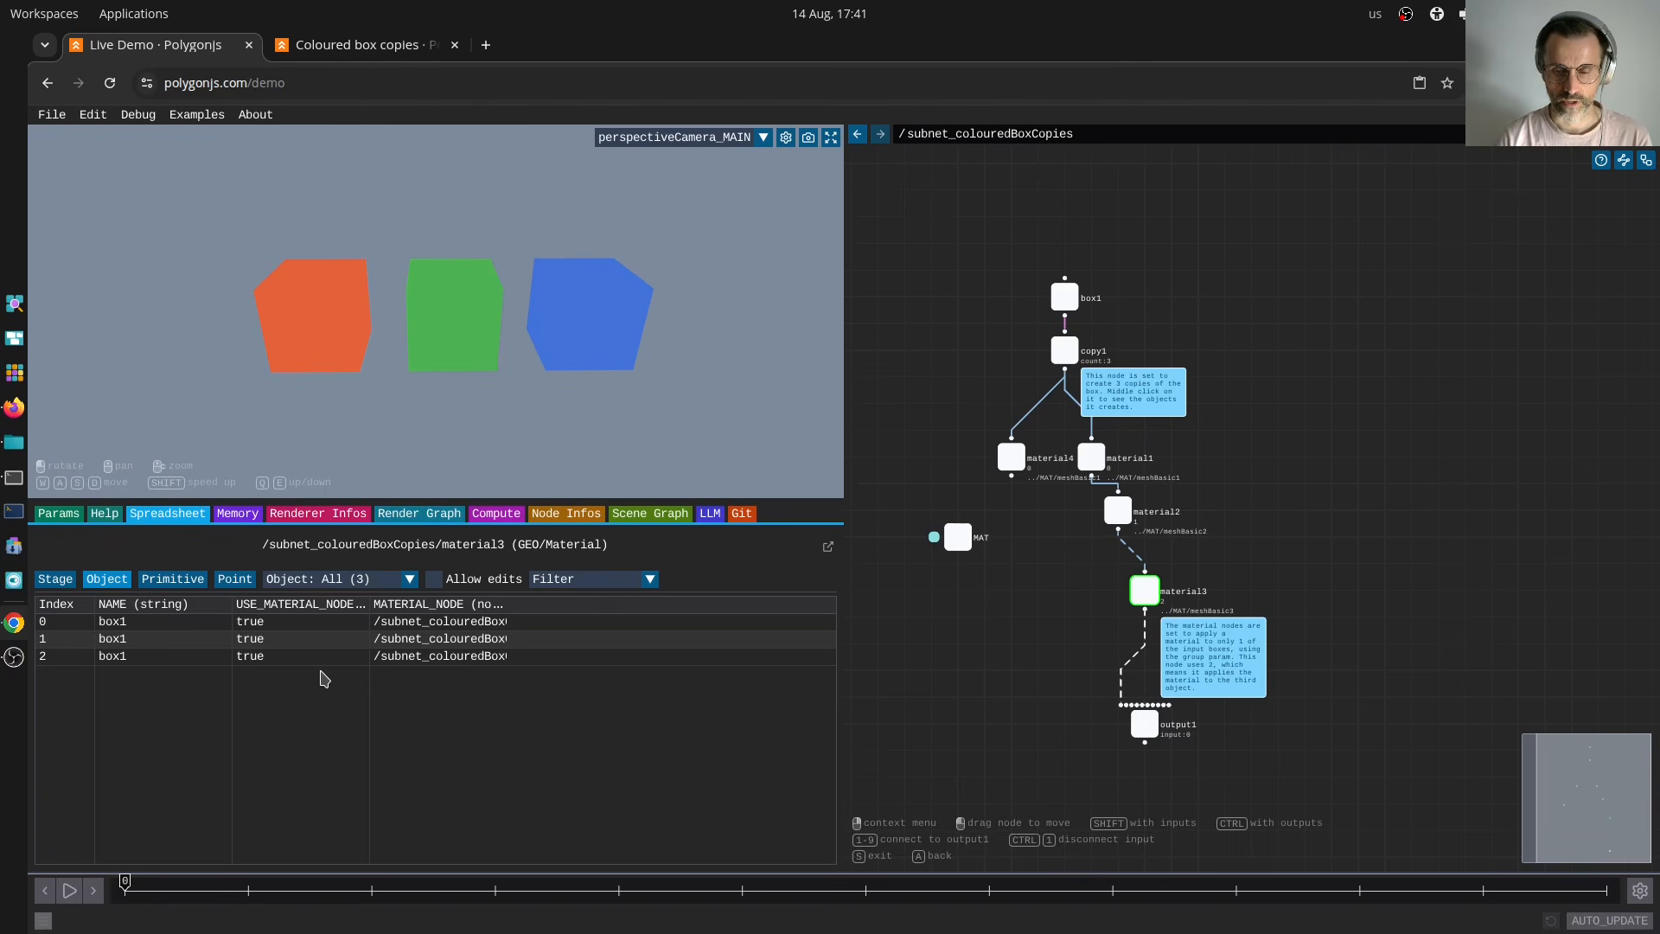